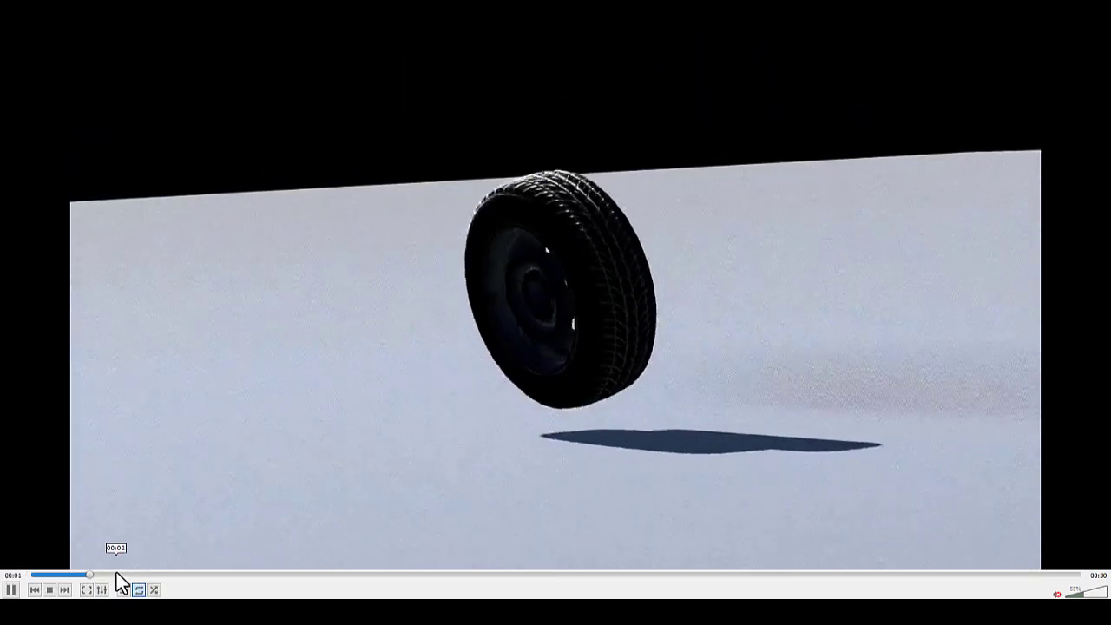
- Look through the Houdini scene-file posts on the creator's Patreon page, down to the Vellum Bag Tearing setup
left_click(63, 590)
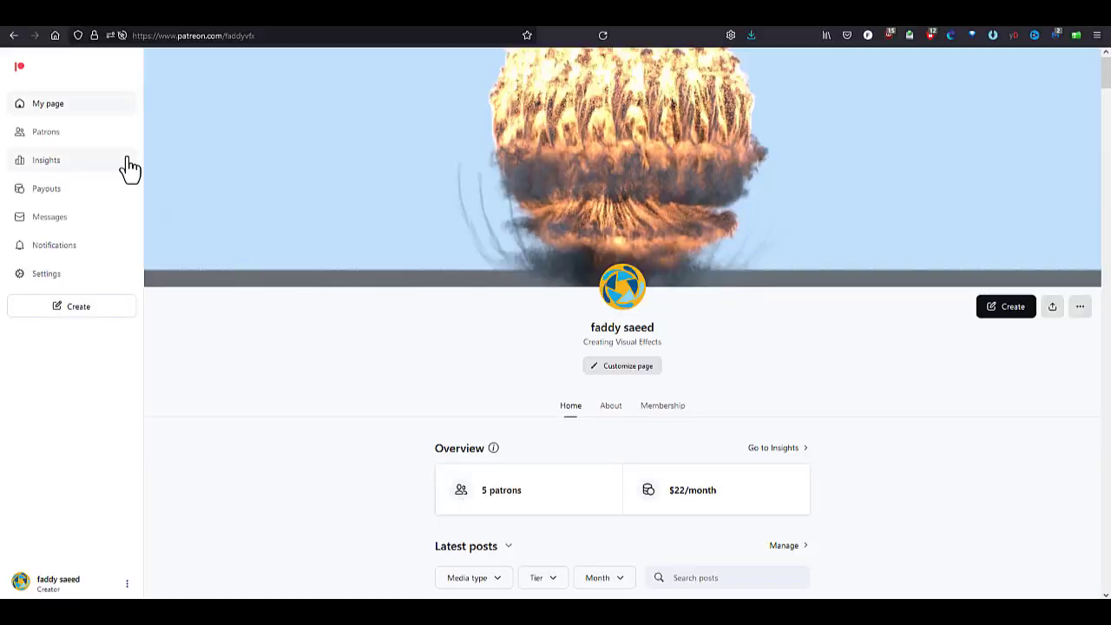
scroll(227, 422, "down", 6)
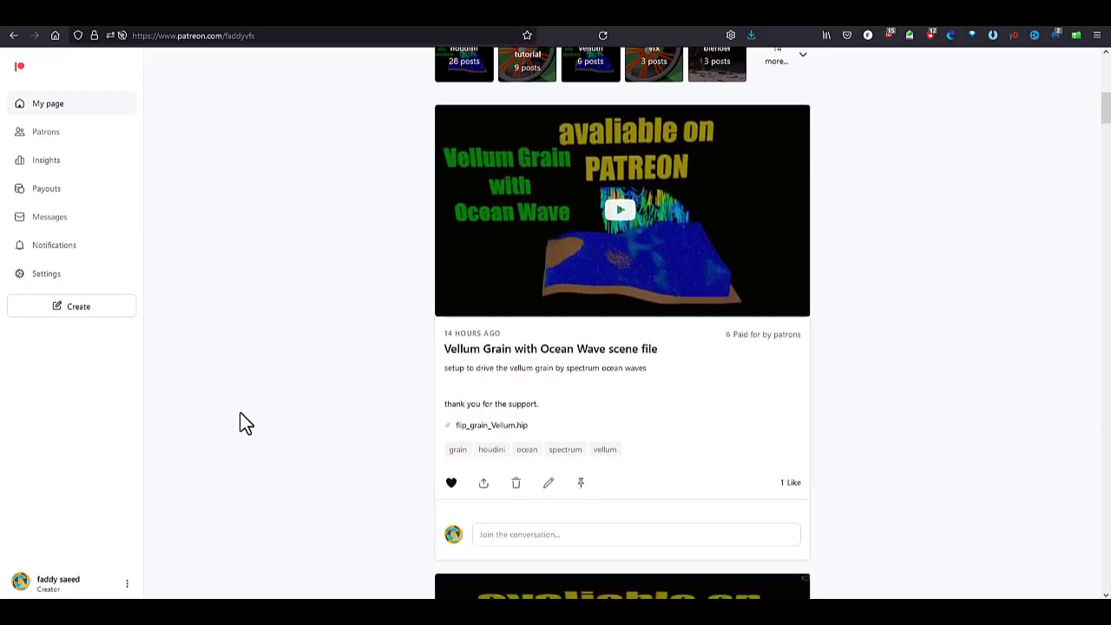
scroll(247, 423, "up", 1)
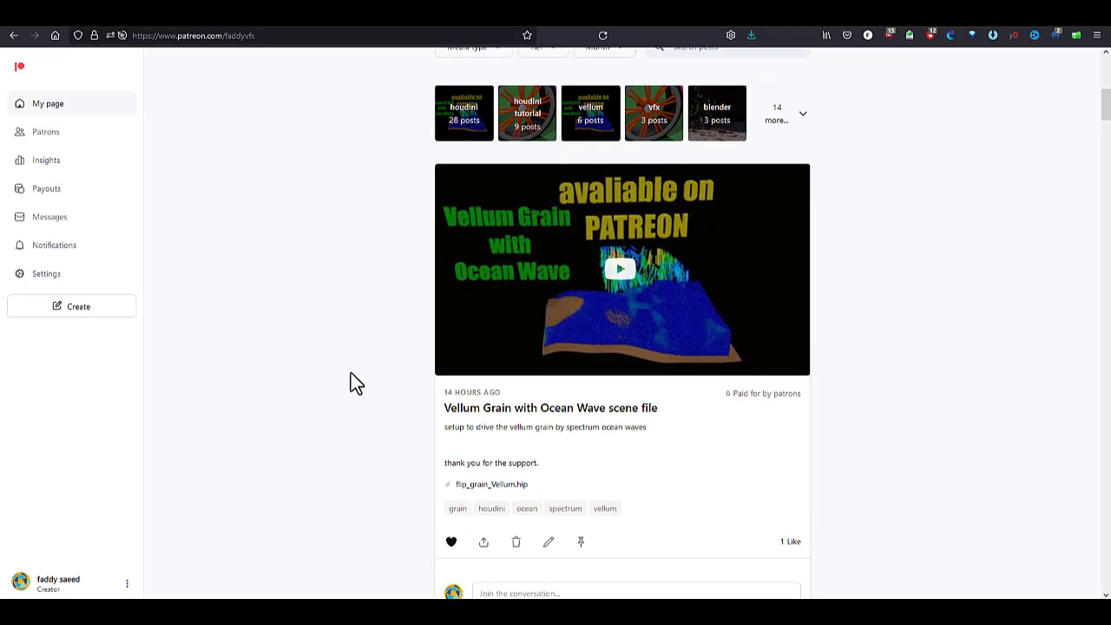
scroll(343, 388, "down", 3)
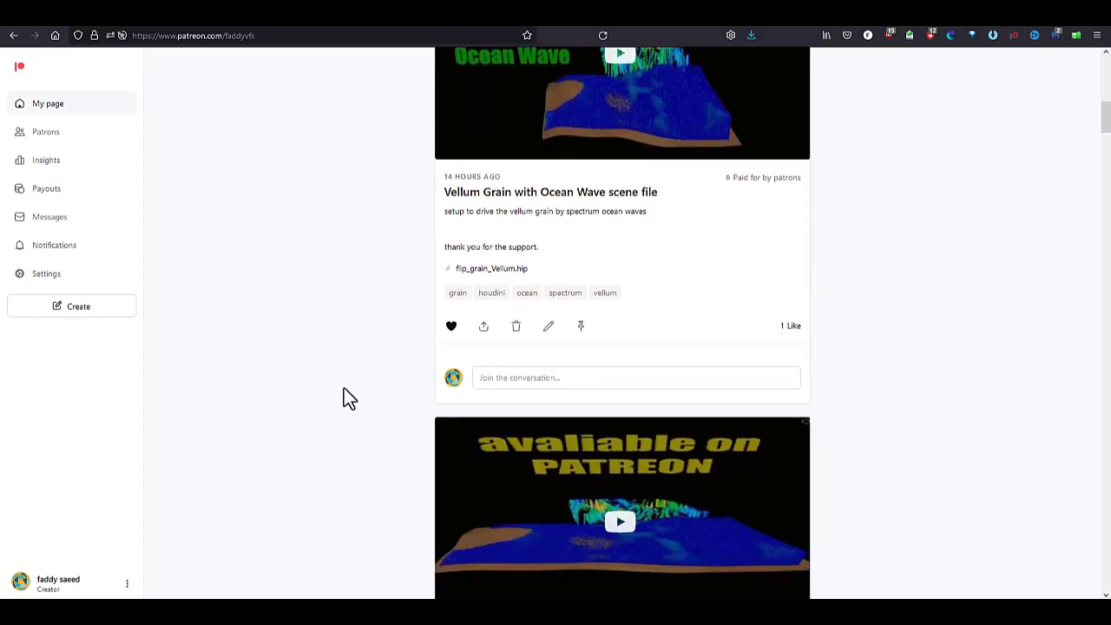
scroll(353, 339, "down", 6)
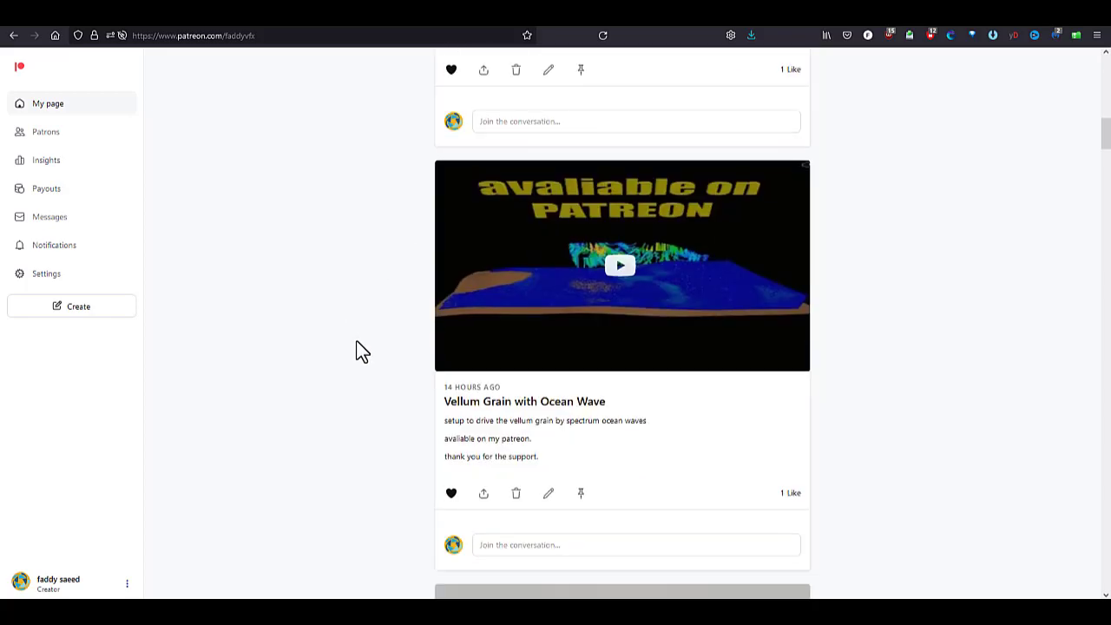
scroll(365, 329, "down", 5)
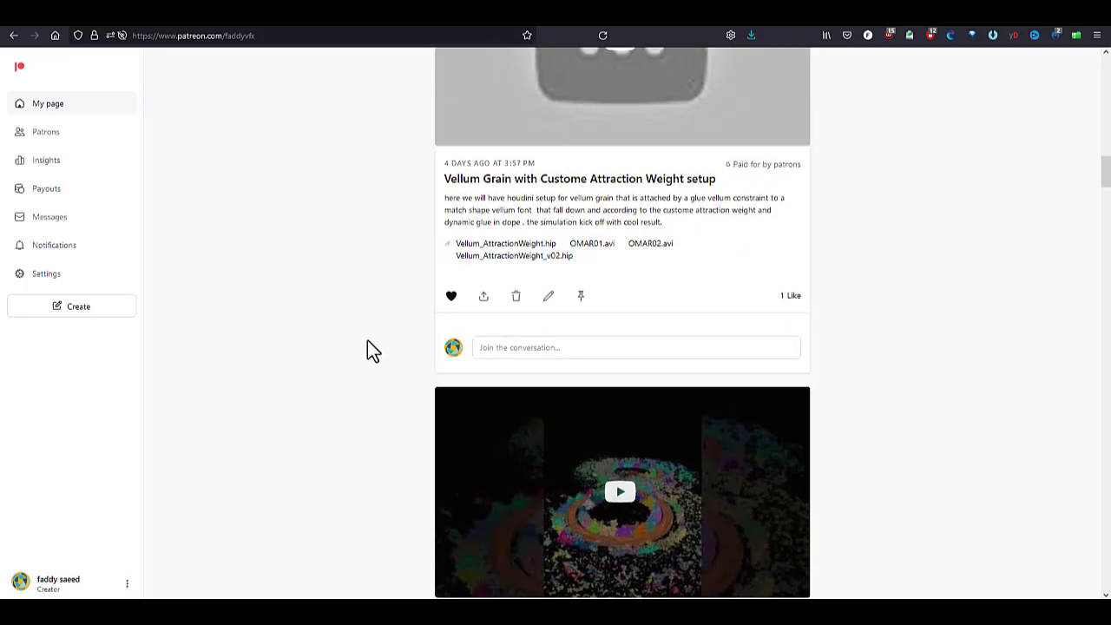
scroll(367, 341, "down", 4)
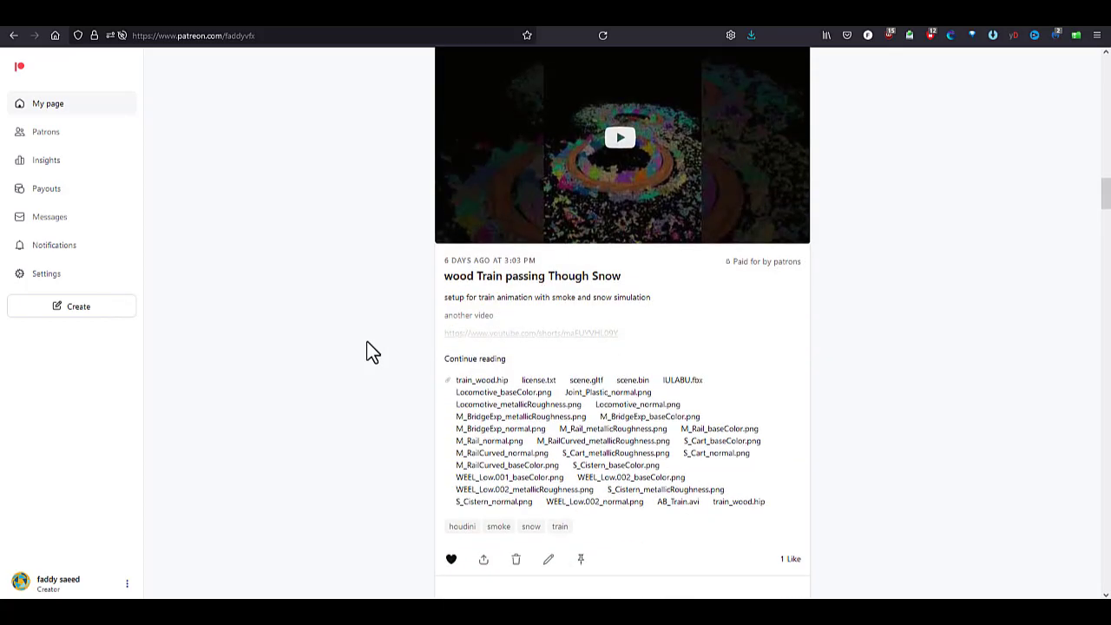
scroll(367, 351, "down", 2)
scroll(337, 392, "up", 6)
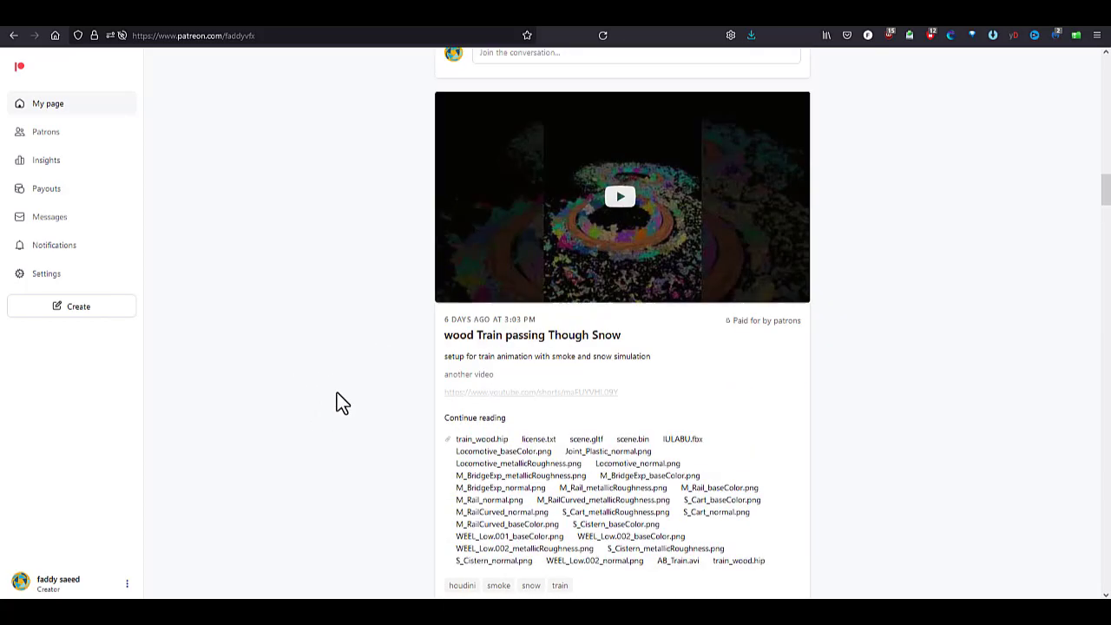
scroll(331, 402, "down", 5)
scroll(330, 402, "down", 6)
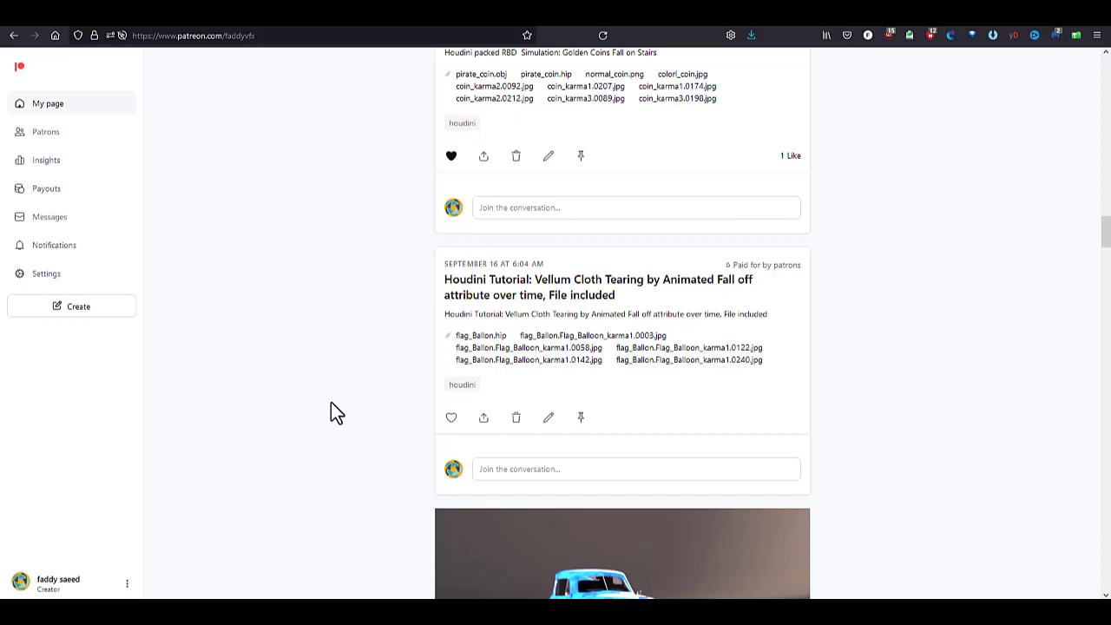
scroll(331, 402, "down", 5)
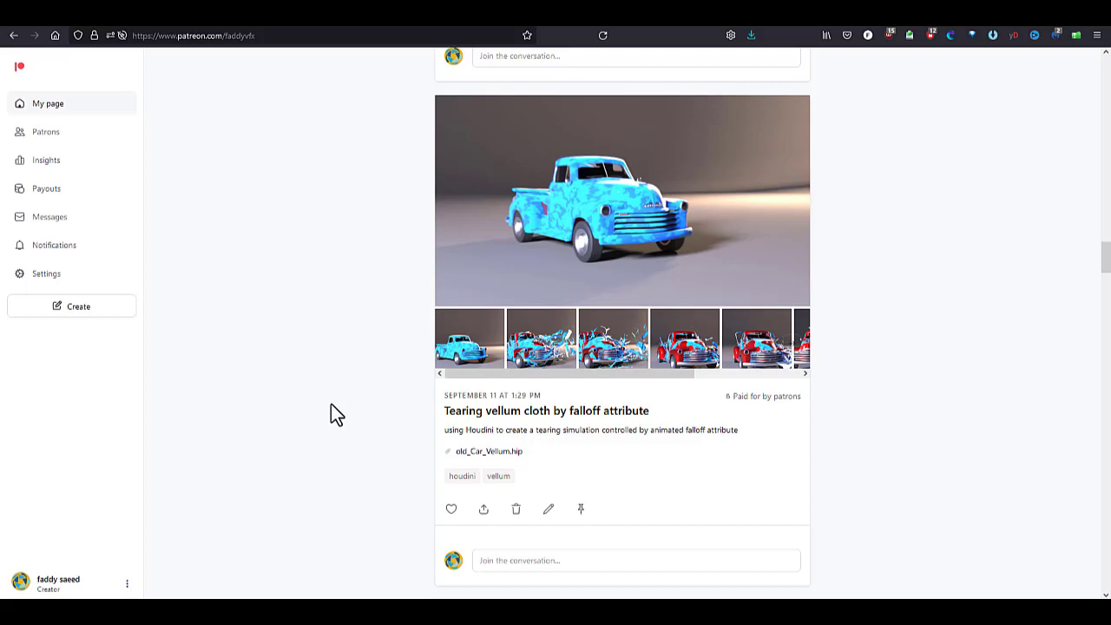
scroll(331, 403, "down", 10)
scroll(331, 404, "down", 4)
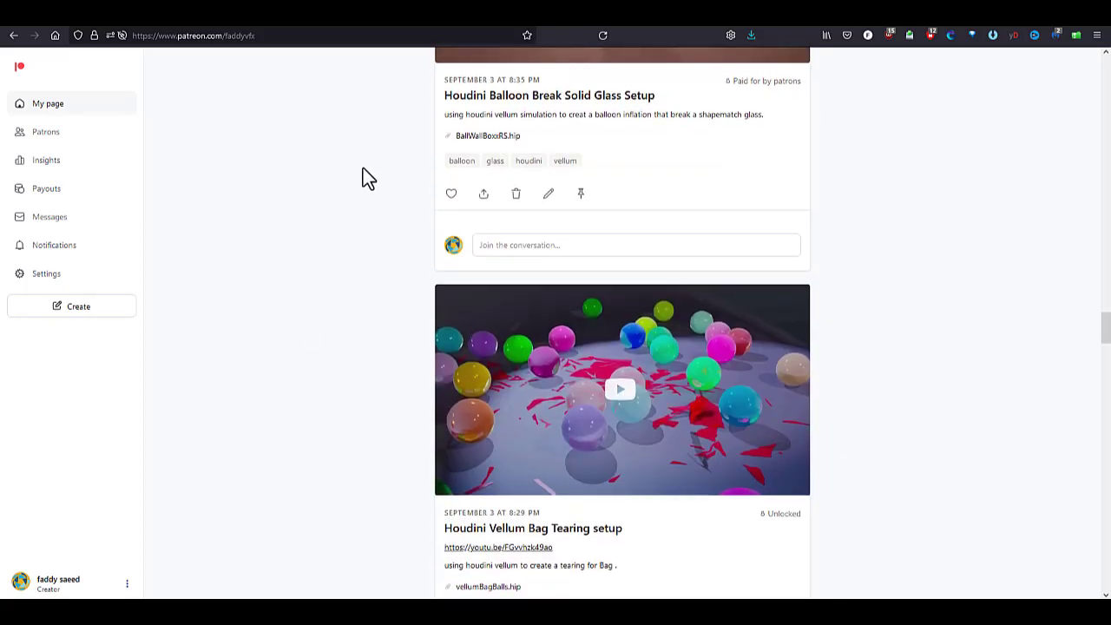
- Browse the product listings in the Gumroad store and the members-only tutorials on the YouTube channel's membership page
left_click(403, 21)
scroll(347, 225, "up", 4)
scroll(273, 430, "up", 4)
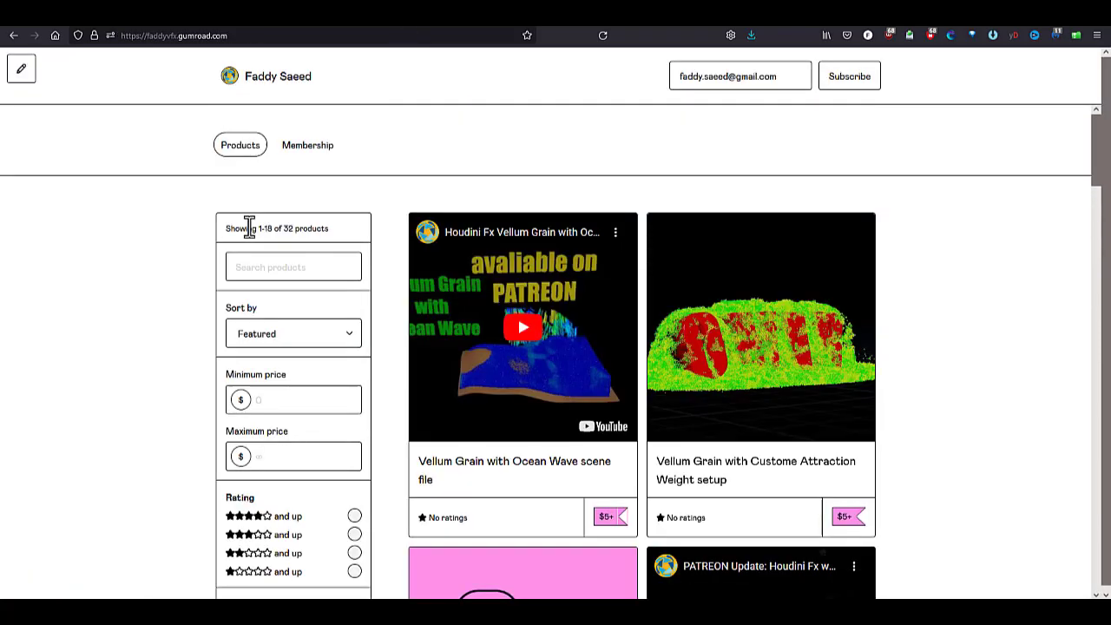
scroll(408, 316, "down", 7)
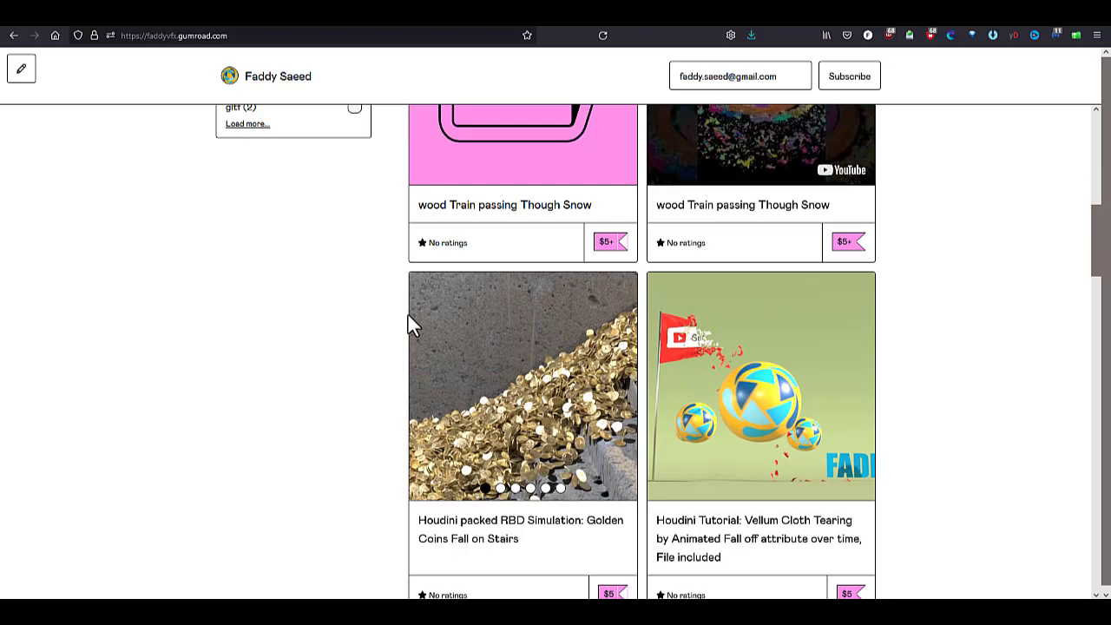
scroll(408, 315, "down", 5)
scroll(406, 319, "down", 10)
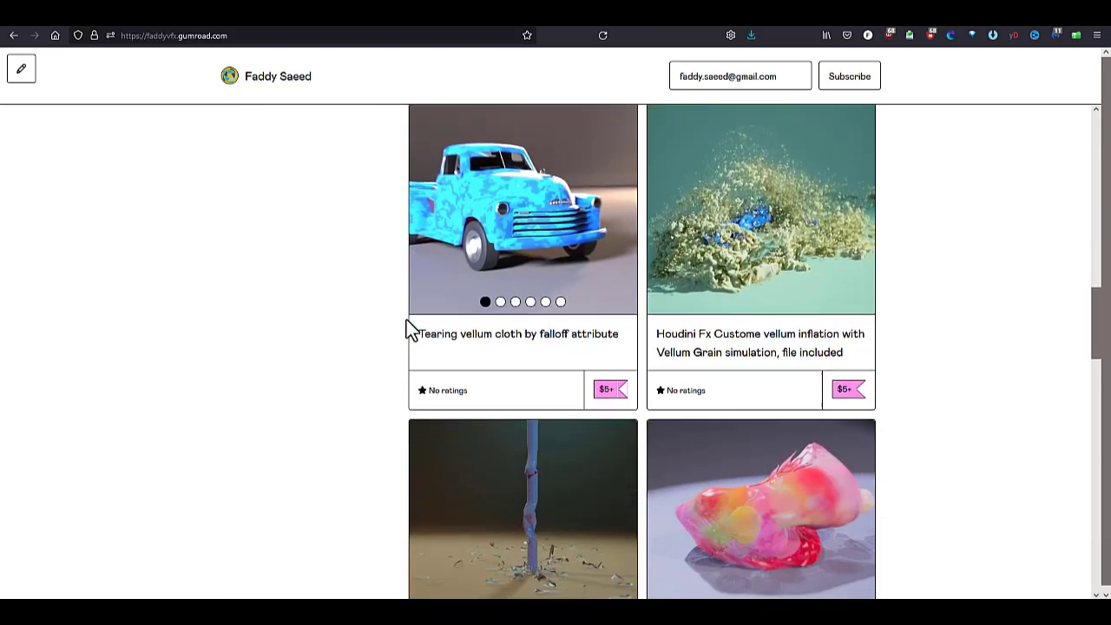
scroll(365, 299, "down", 1)
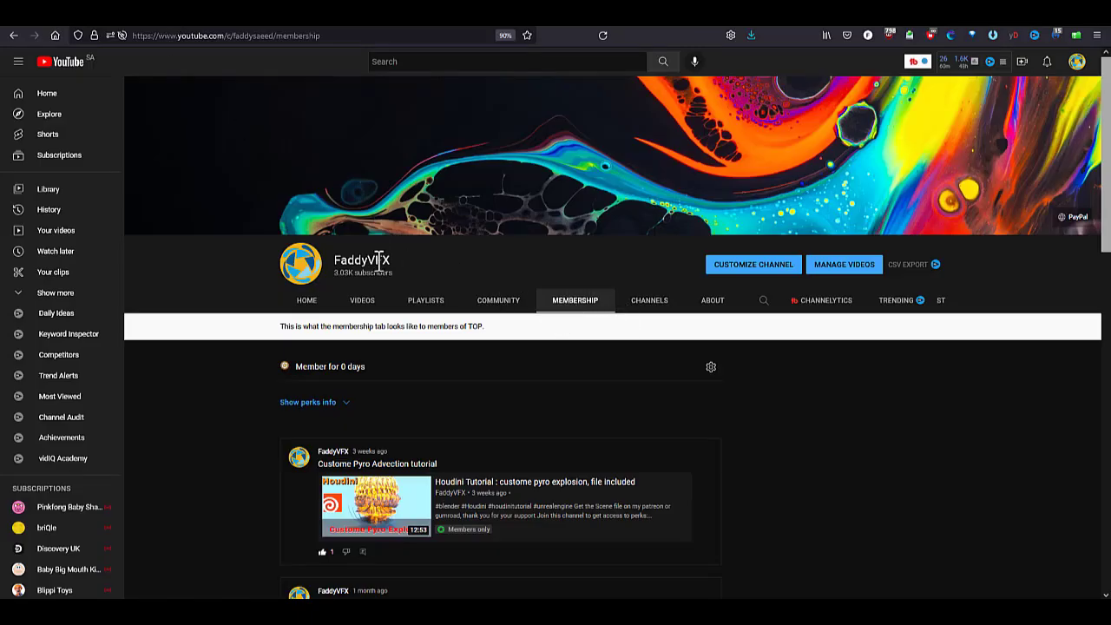
scroll(794, 427, "down", 15)
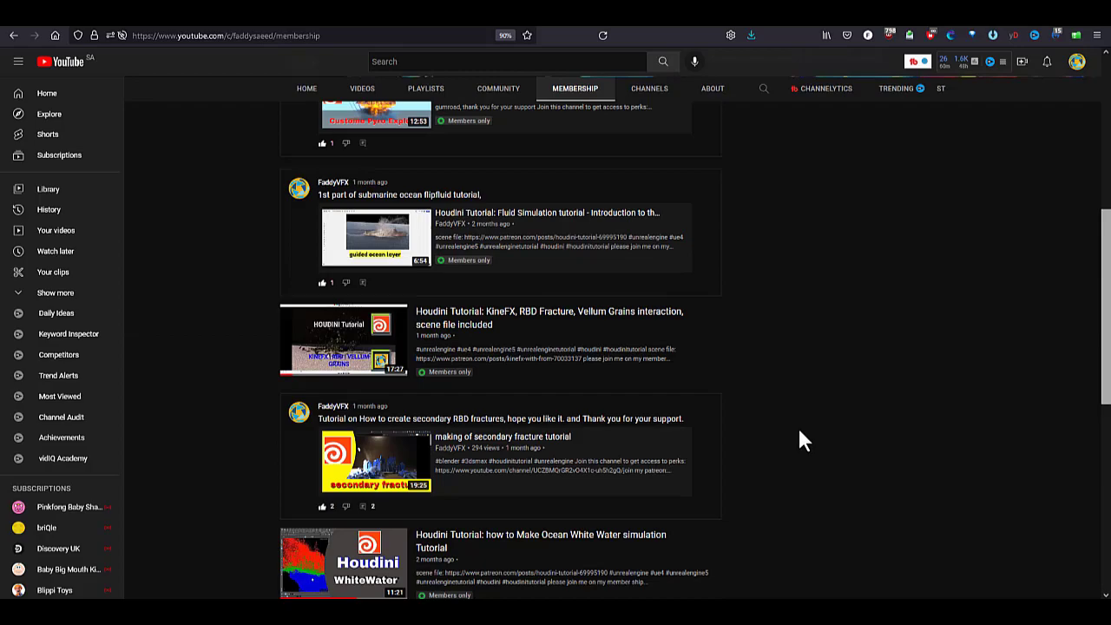
scroll(412, 501, "up", 15)
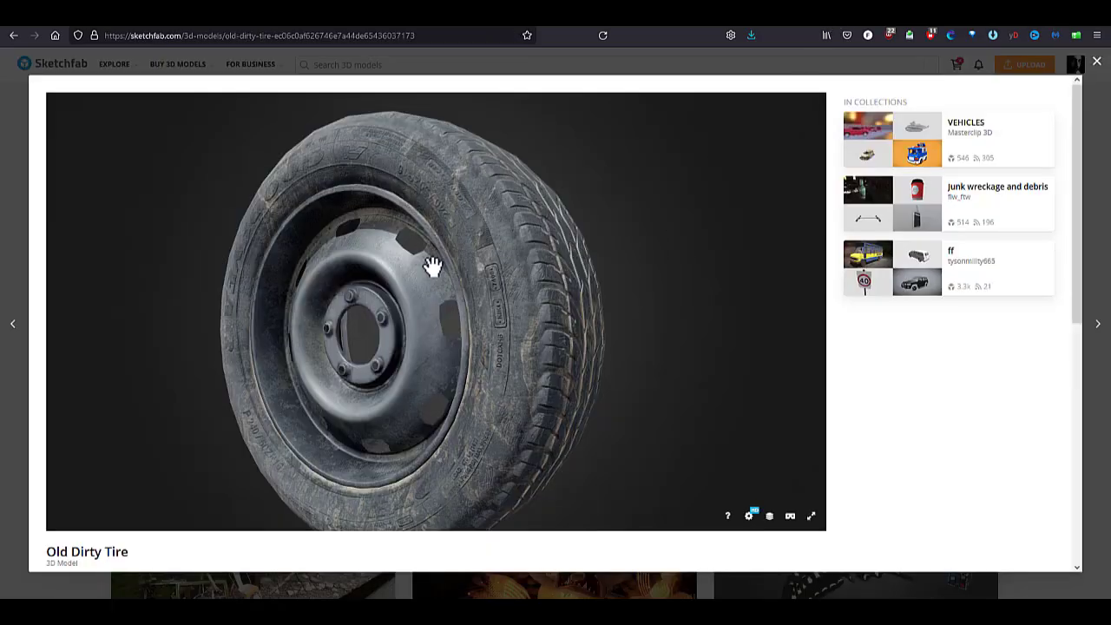
- Examine the Old Dirty Tire model on Sketchfab from several angles, including its tread, rim and model details
mouse_move(432, 266)
left_mouse_down()
mouse_move(359, 303)
mouse_move(429, 307)
mouse_move(388, 321)
mouse_move(860, 340)
left_mouse_up()
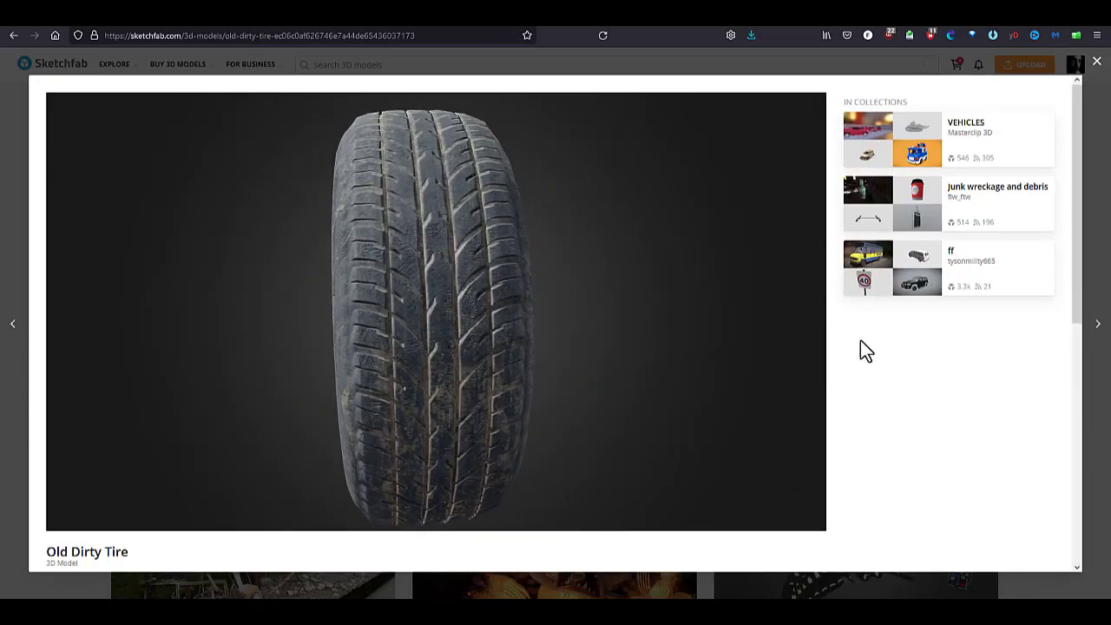
scroll(806, 368, "down", 4)
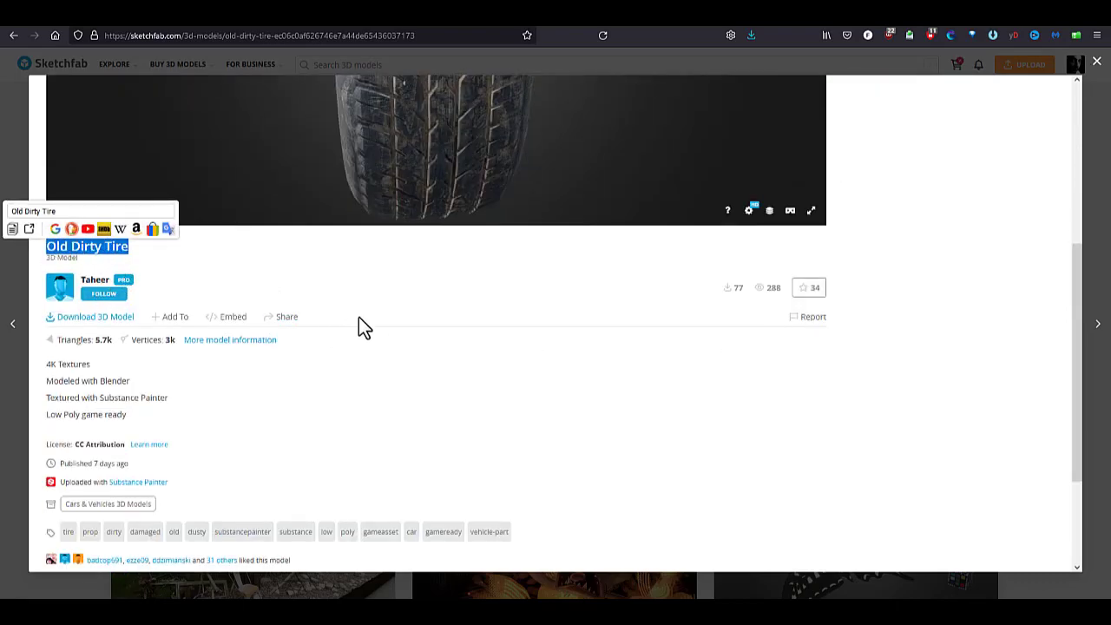
scroll(386, 310, "up", 6)
left_click_drag(416, 312, 851, 307)
left_click(850, 307)
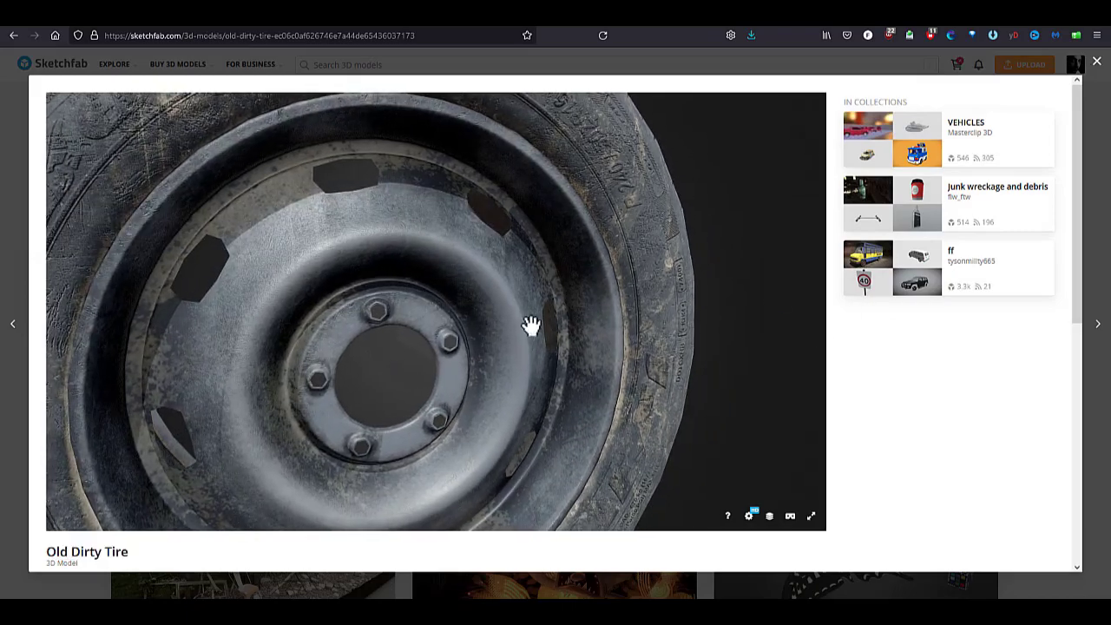
left_click_drag(423, 329, 409, 335)
scroll(477, 308, "up", 5)
left_click_drag(477, 307, 261, 344)
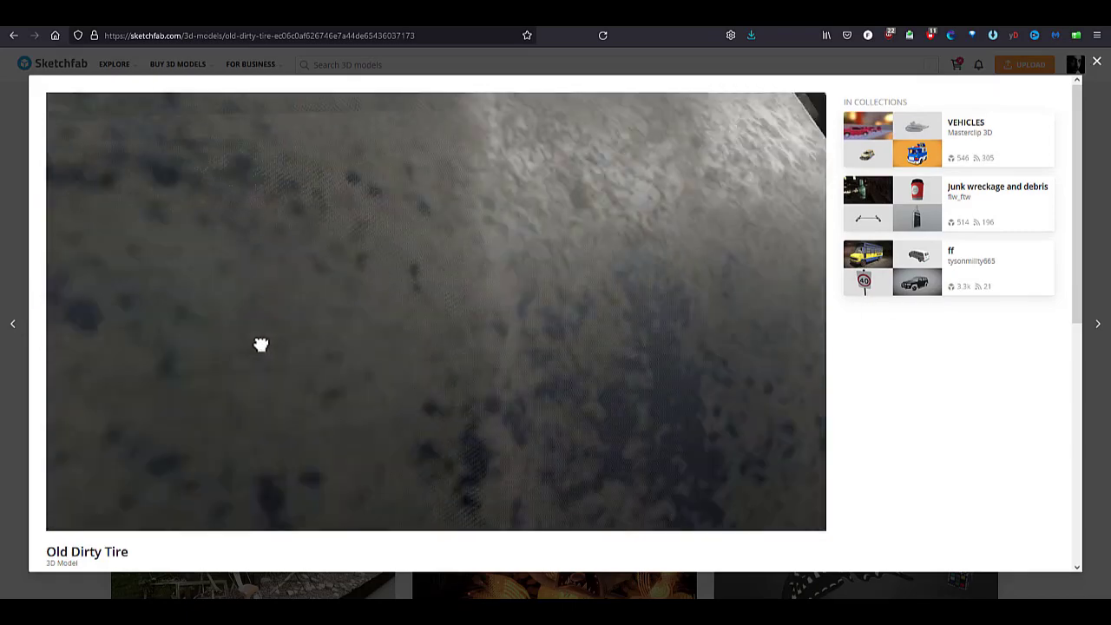
scroll(330, 330, "down", 5)
mouse_move(330, 330)
left_mouse_down()
mouse_move(446, 323)
mouse_move(298, 315)
mouse_move(551, 339)
mouse_move(5, 310)
left_mouse_up()
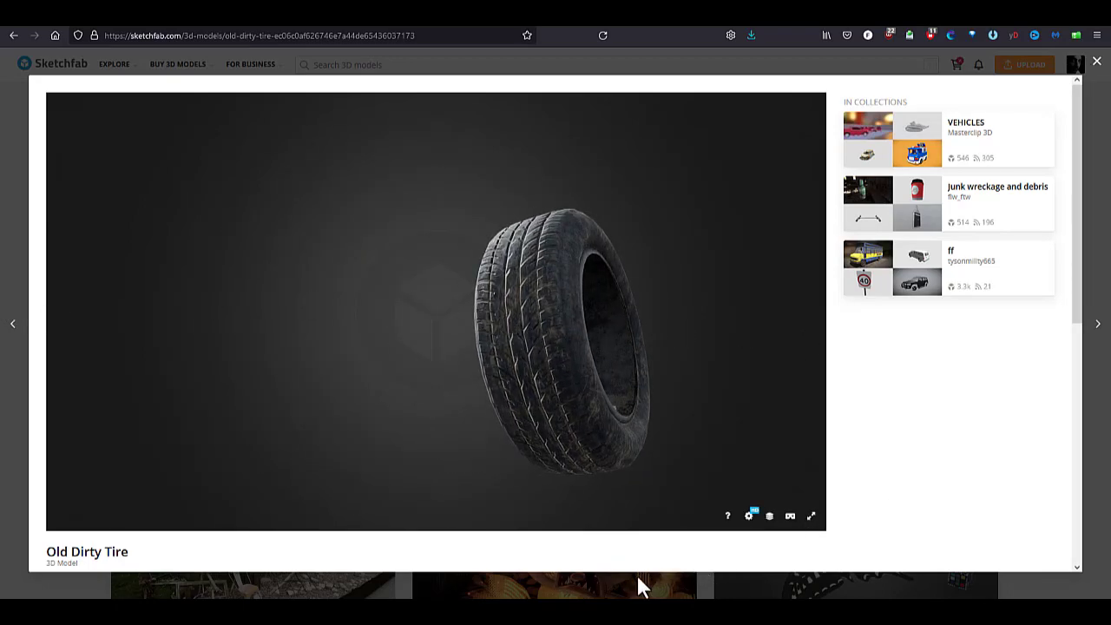
- Switch to Houdini and look over the geo1 node network, ending at the wheel_vellum_cache1 and pointdeform1 area
mouse_move(525, 608)
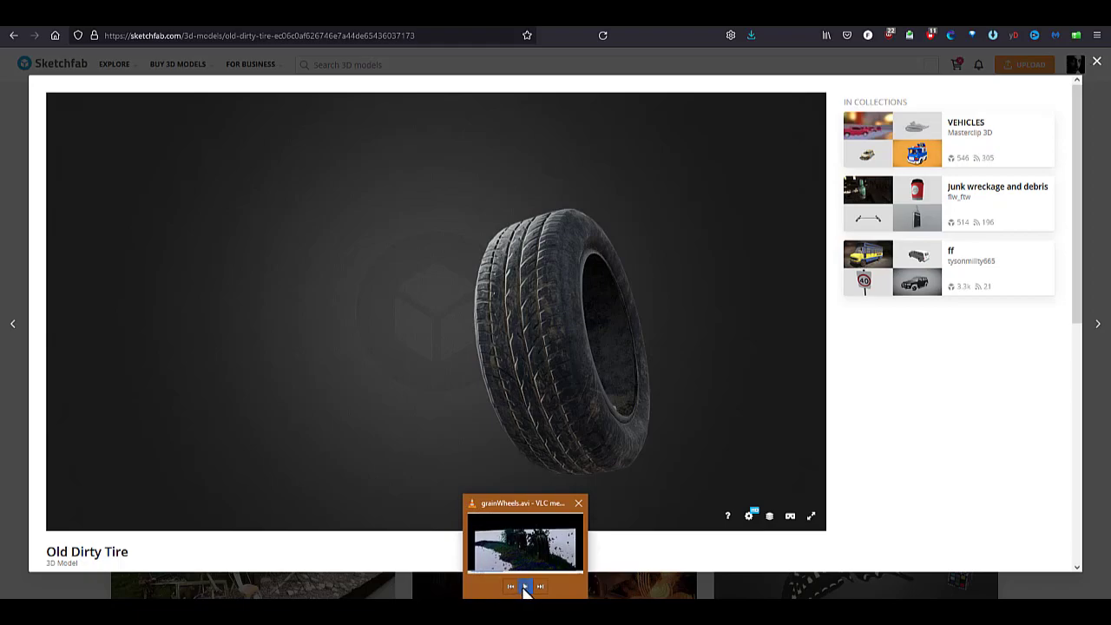
left_click(430, 609)
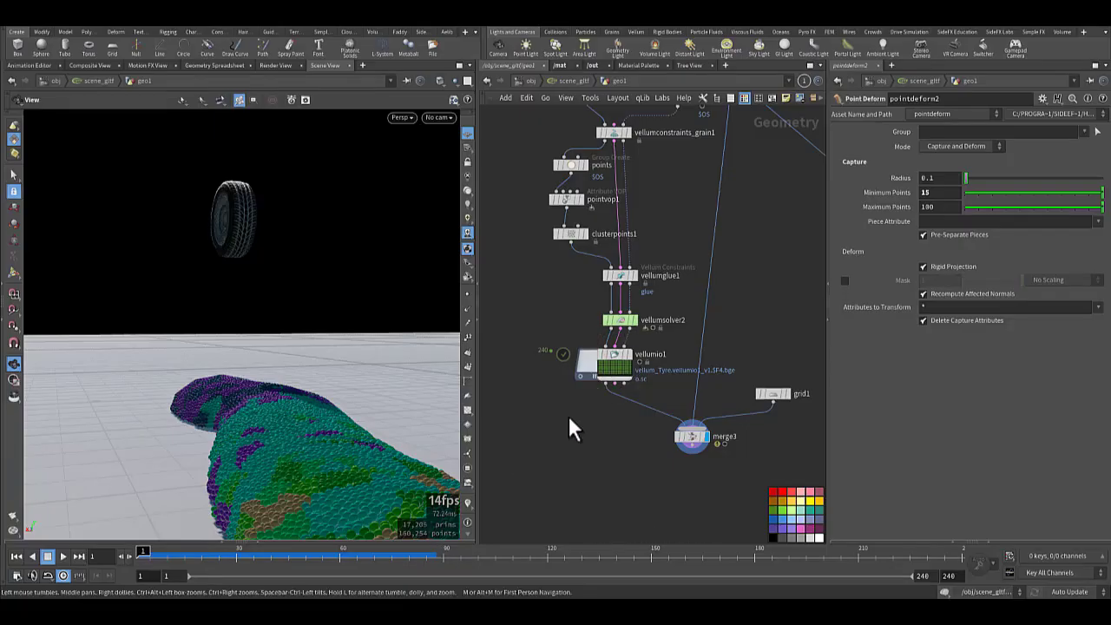
middle_click_drag(575, 419, 563, 460)
scroll(564, 461, "down", 5)
middle_click_drag(719, 338, 715, 389)
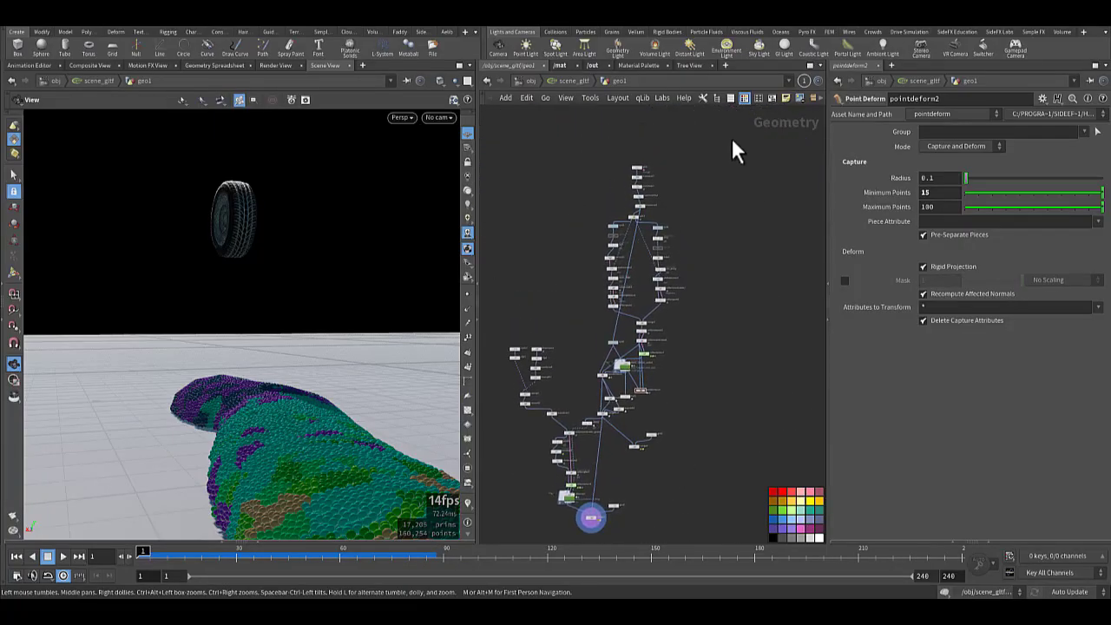
left_click_drag(582, 457, 593, 472)
scroll(680, 447, "up", 10)
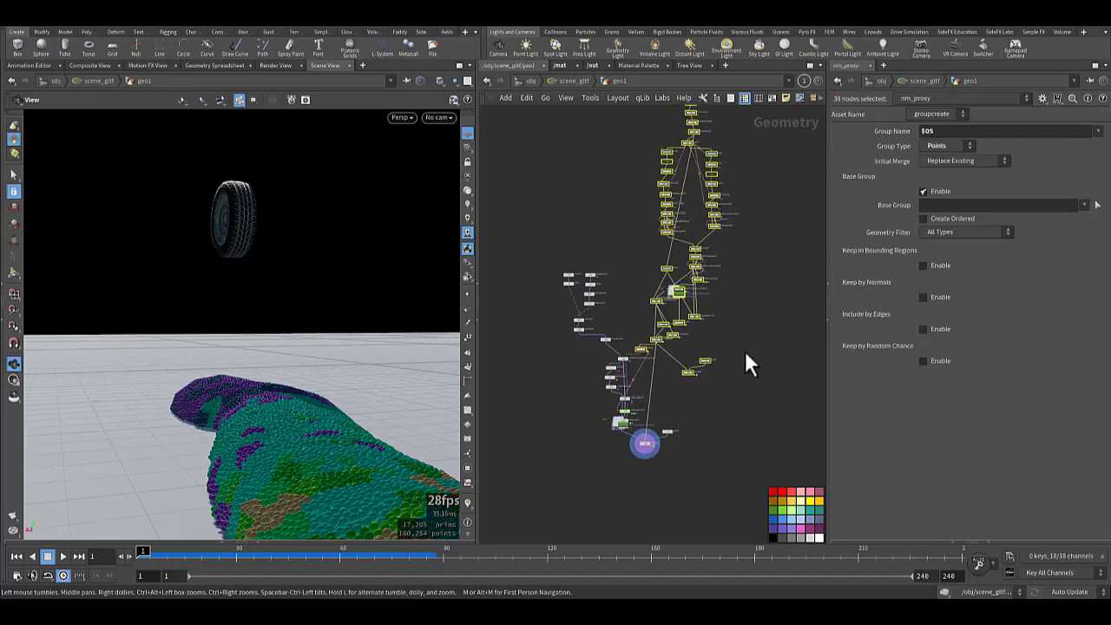
left_click(716, 310)
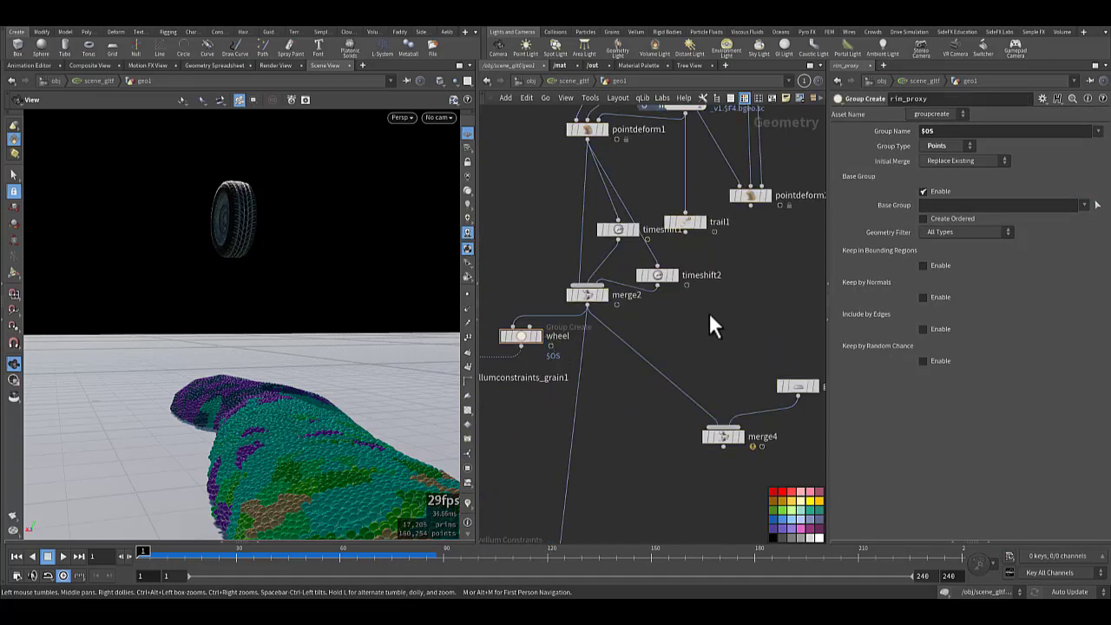
middle_click_drag(709, 311, 711, 411)
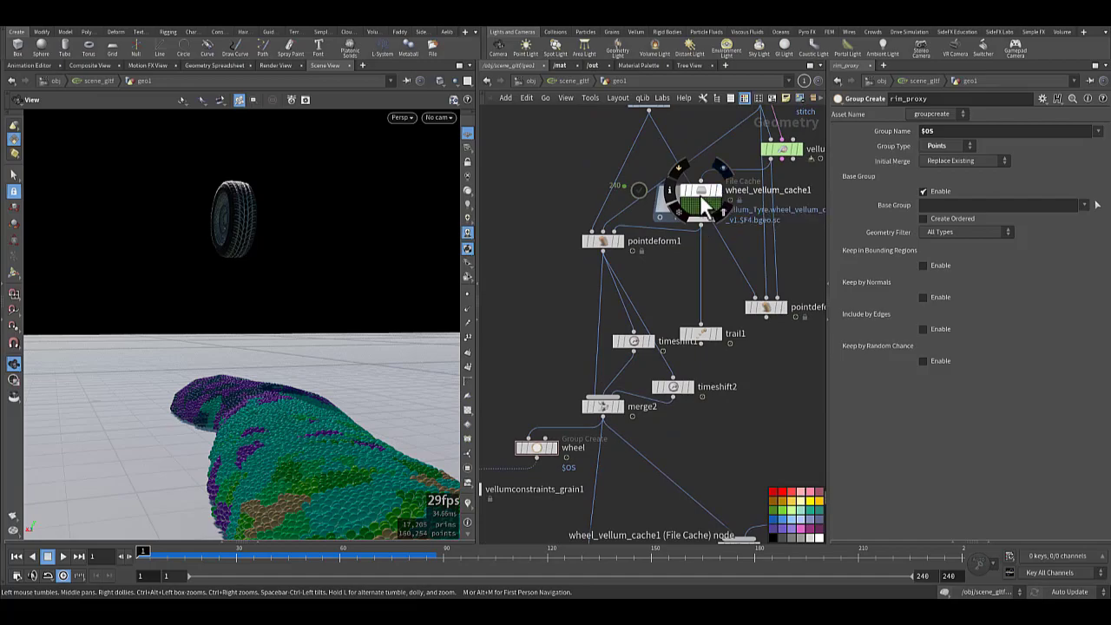
- Display and select the pointdeform1 node, and scrub the timeline to preview the deformed wheel's motion
left_click(622, 243)
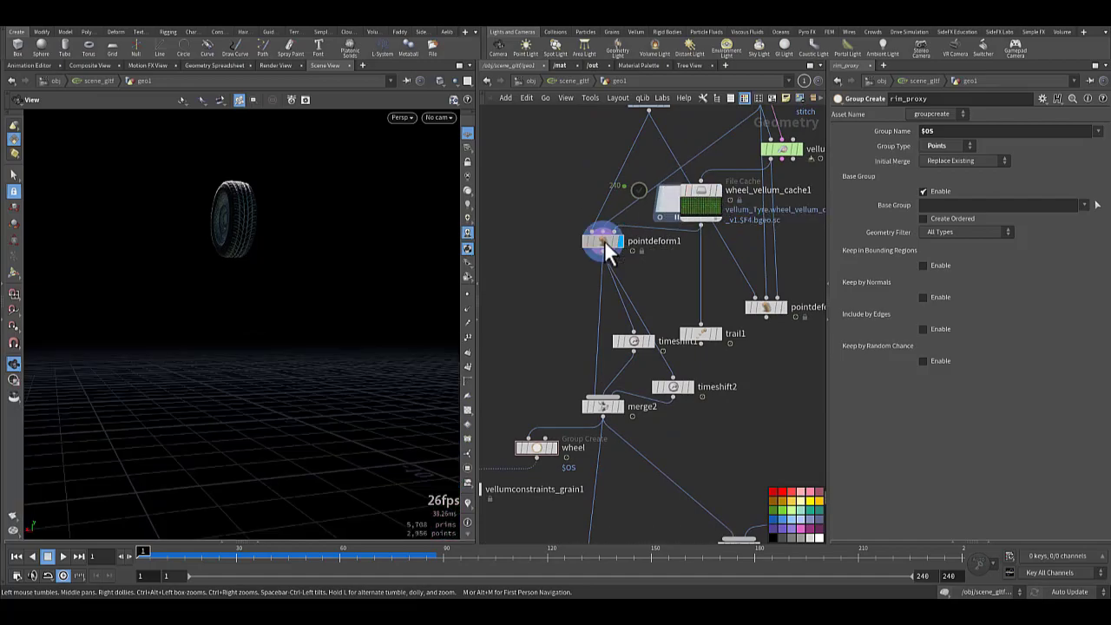
left_click(607, 241)
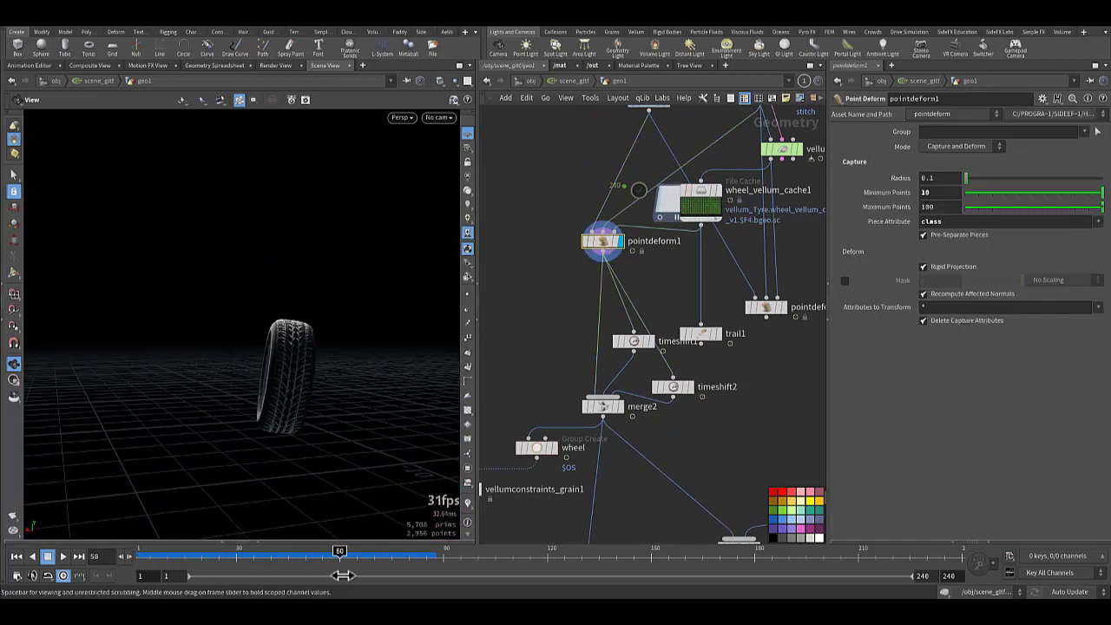
left_click_drag(343, 576, 376, 573)
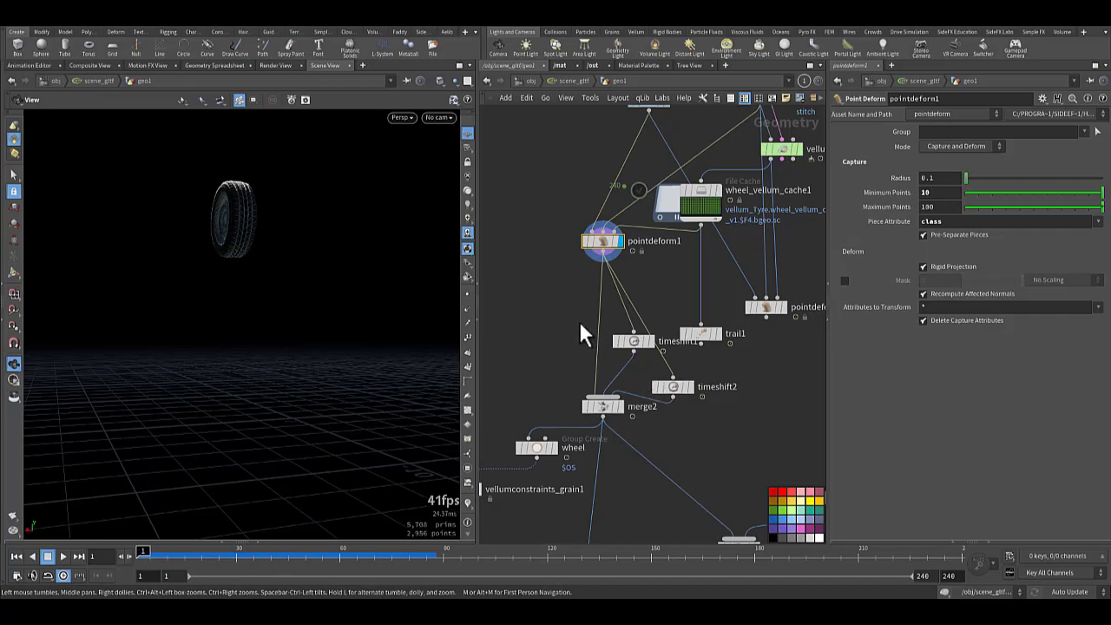
- Reposition the timeshift1 node slightly between pointdeform1 and merge2, and show its parameters
middle_click_drag(579, 321, 646, 276)
scroll(643, 277, "up", 3)
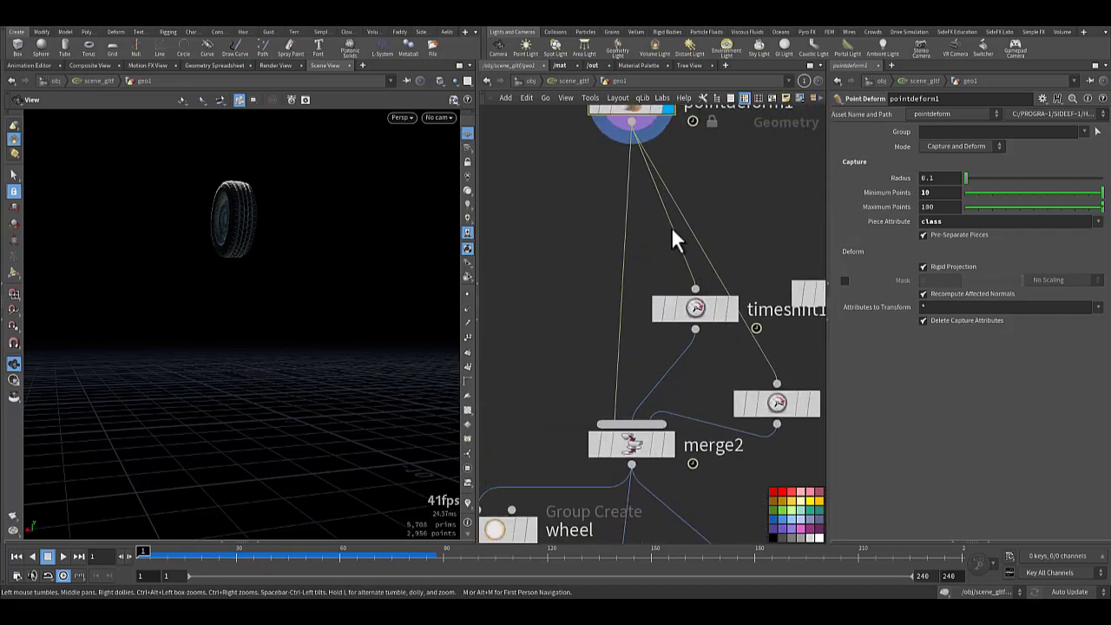
middle_click_drag(586, 322, 621, 246)
left_click_drag(231, 338, 277, 342)
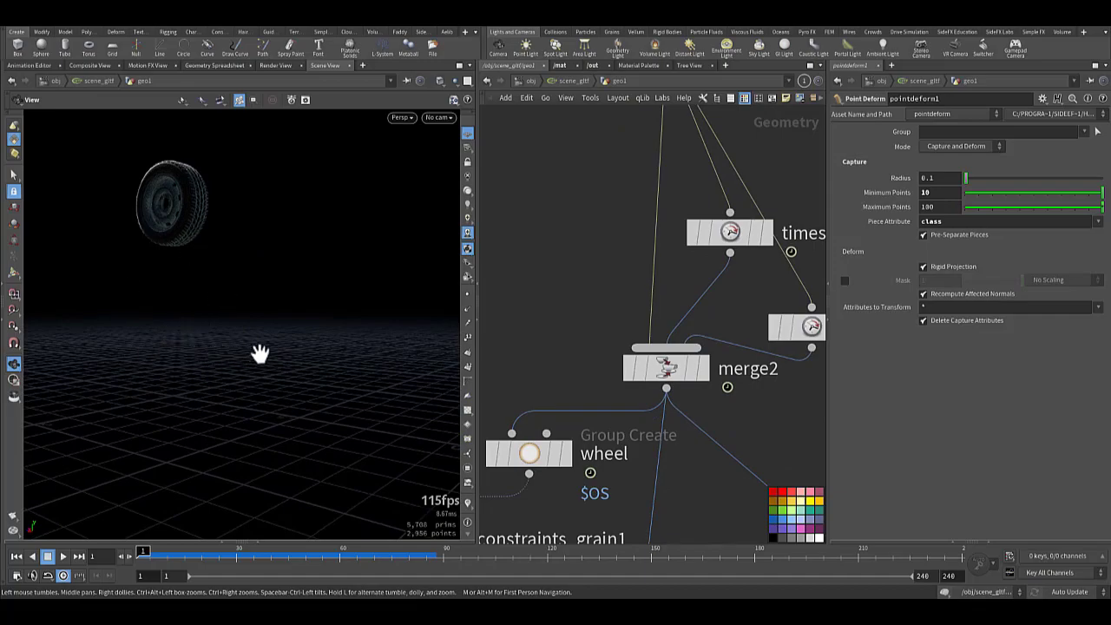
left_click_drag(294, 361, 264, 366)
middle_click_drag(587, 316, 553, 387)
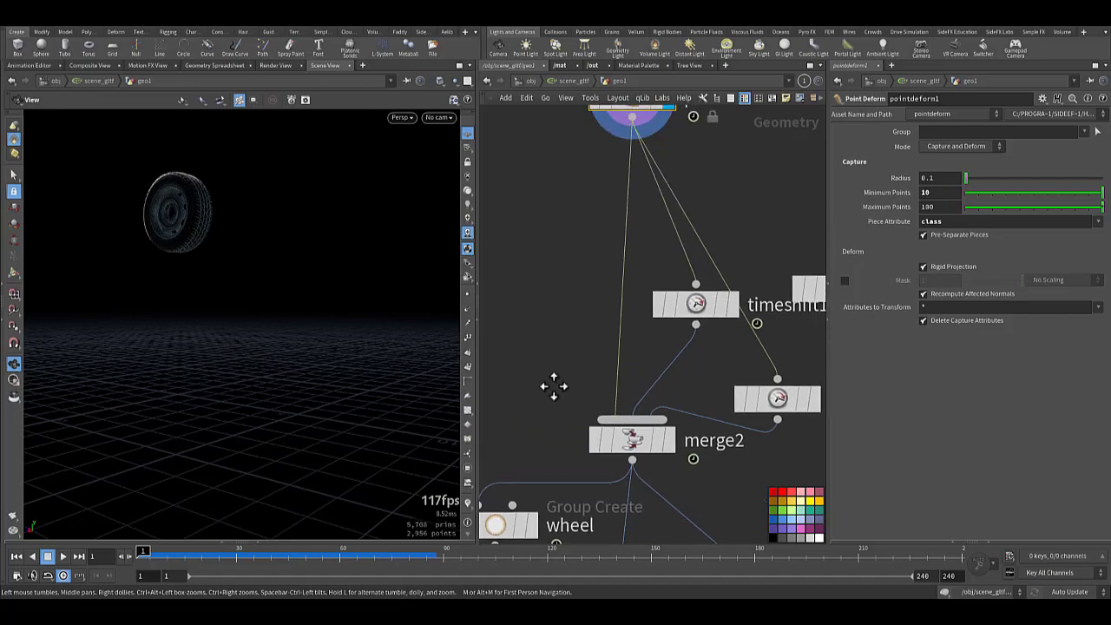
left_click_drag(695, 309, 674, 292)
left_click(676, 290)
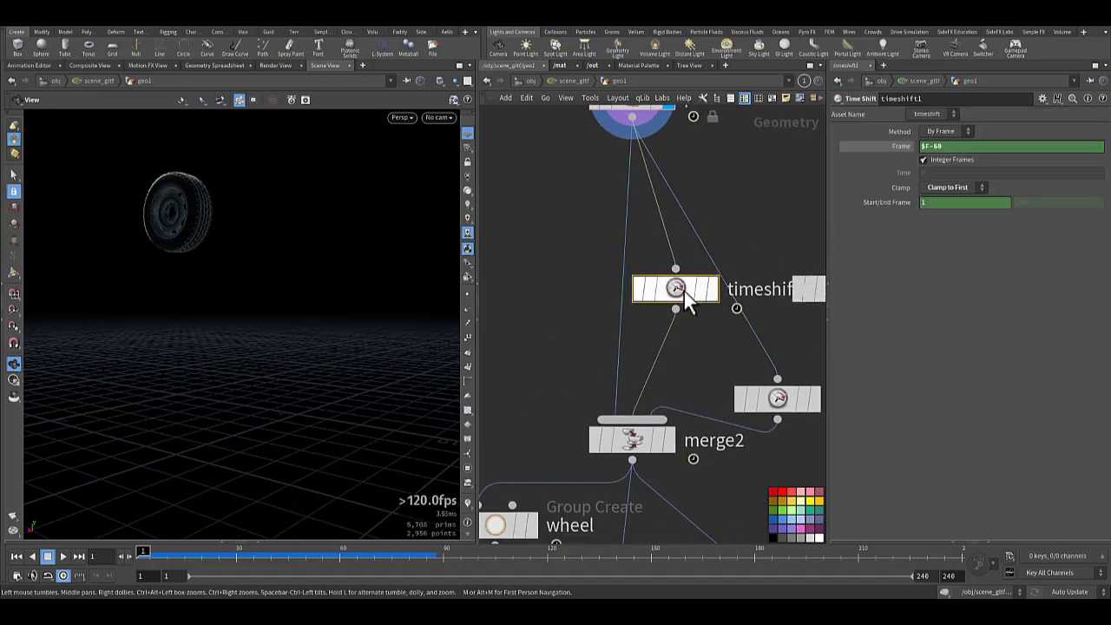
- Check timeshift1's frame offset, display that node, and show the parameters of the timeshift2 node
type("60")
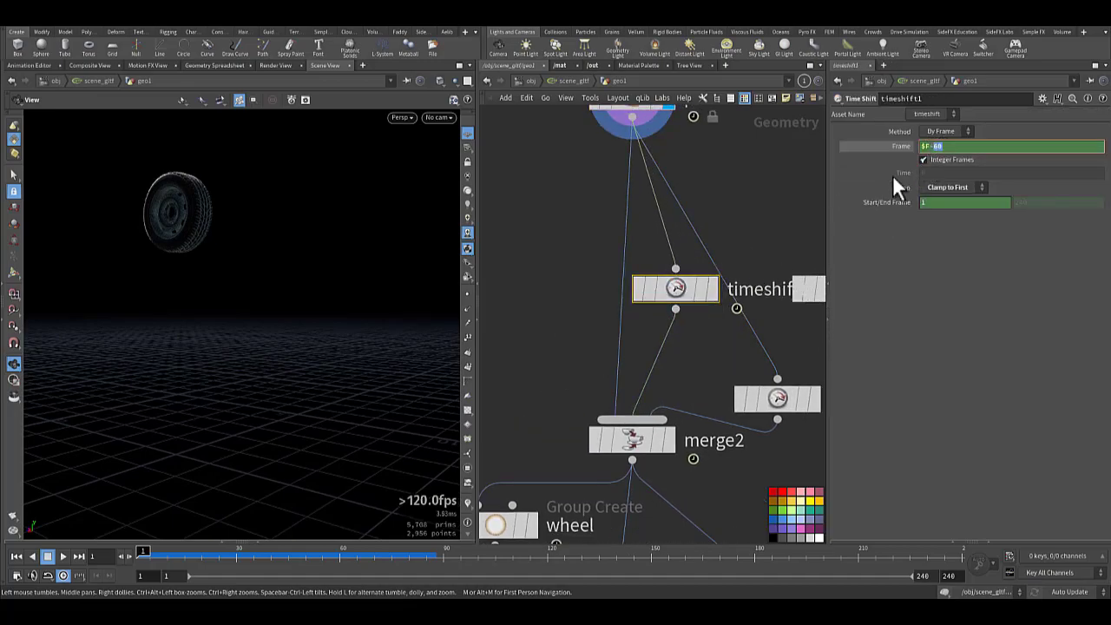
left_click(716, 288)
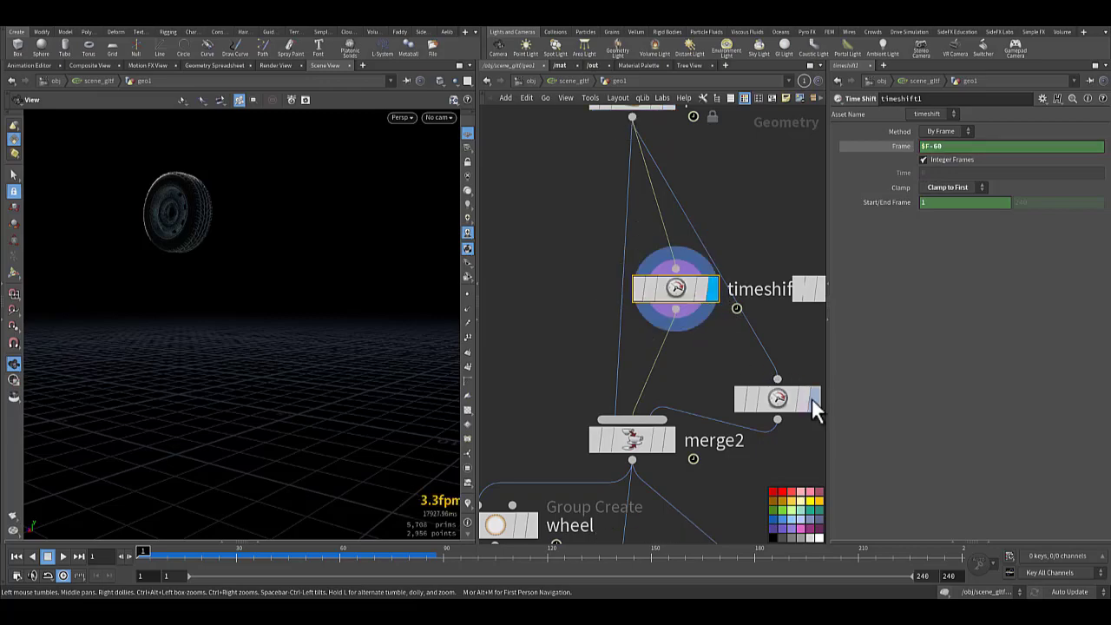
middle_click_drag(671, 373, 634, 340)
left_click_drag(673, 336, 721, 372)
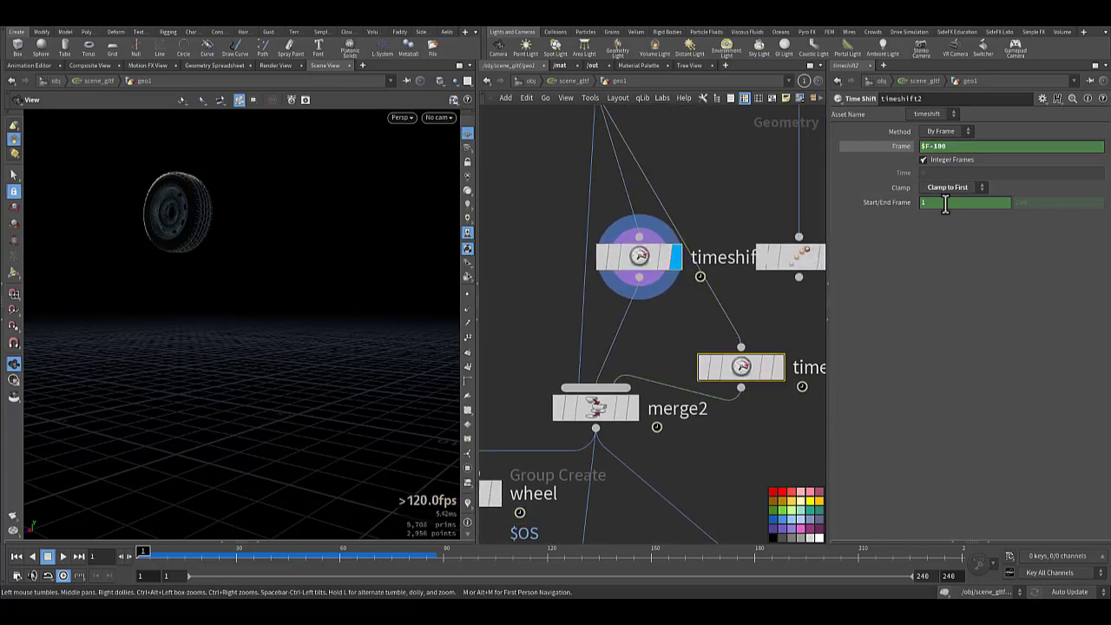
- Display and select the merge2 node, and scrub the timeline to preview the combined time-shifted wheels
left_click(632, 410)
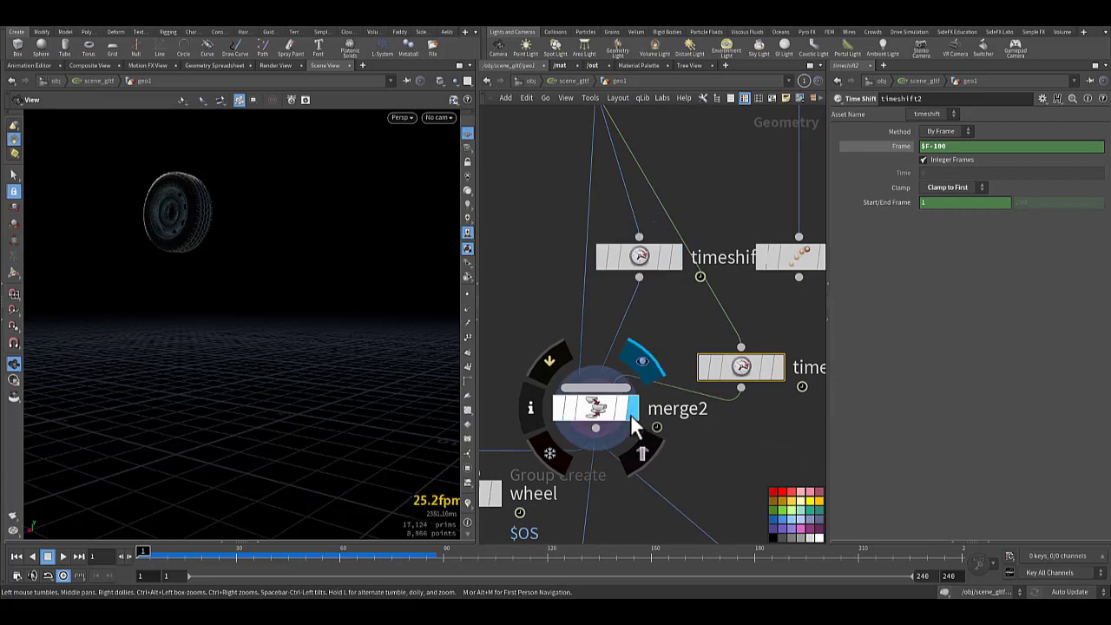
left_click(599, 421)
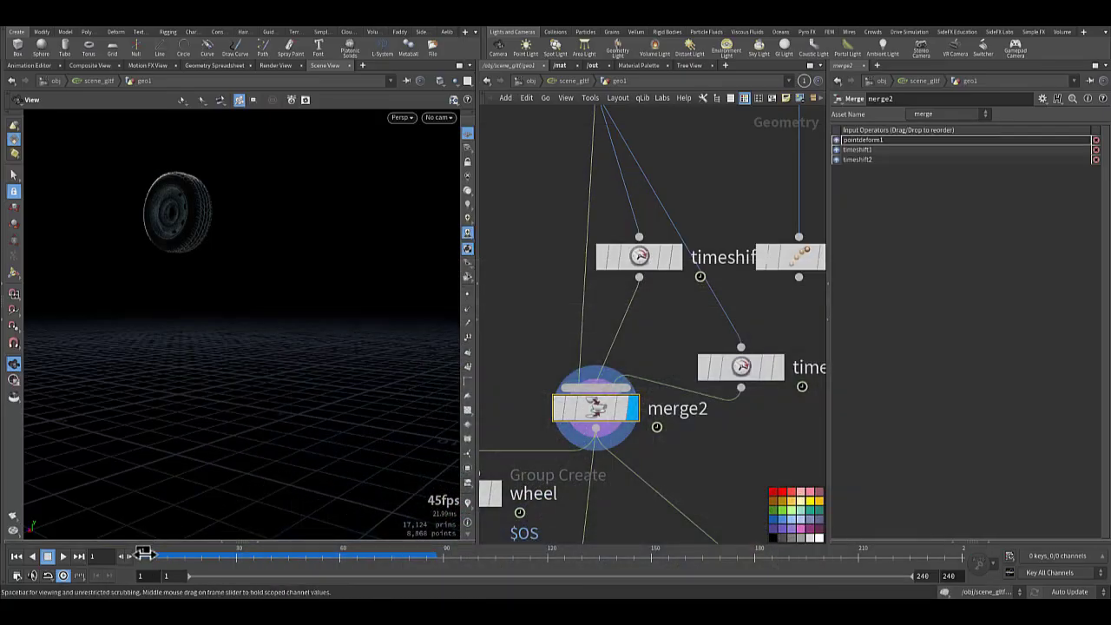
mouse_move(147, 556)
left_mouse_down()
mouse_move(417, 598)
mouse_move(746, 597)
mouse_move(458, 585)
mouse_move(244, 551)
mouse_move(130, 550)
mouse_move(367, 552)
mouse_move(139, 552)
left_mouse_up()
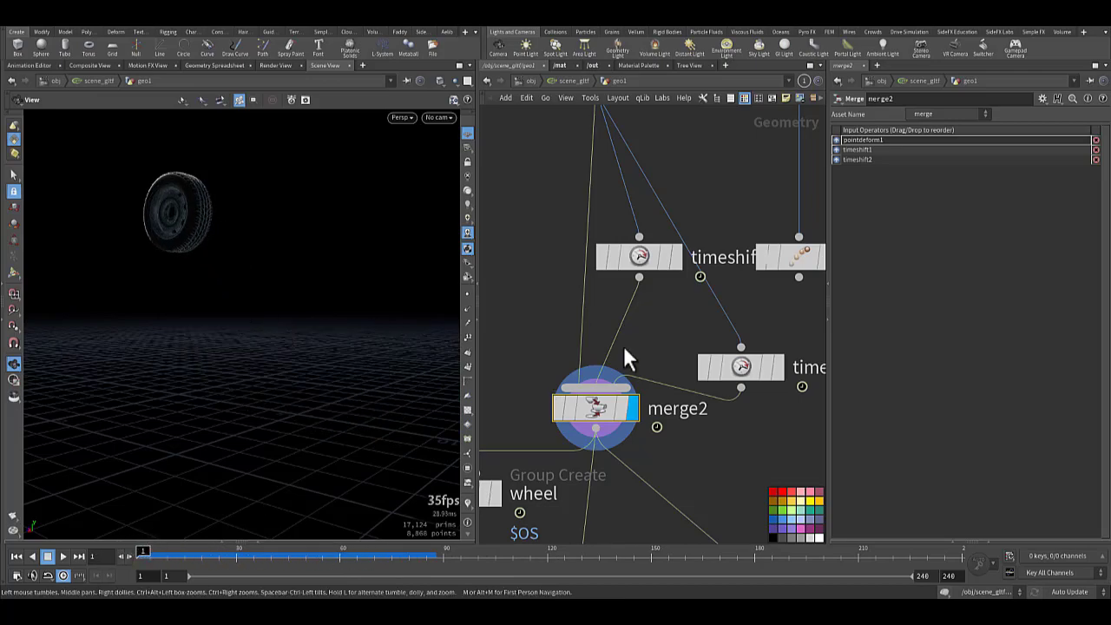
- Review timeshift1's Clamp to First setting, keeping that option, and compare it with timeshift2's parameters
left_click(634, 246)
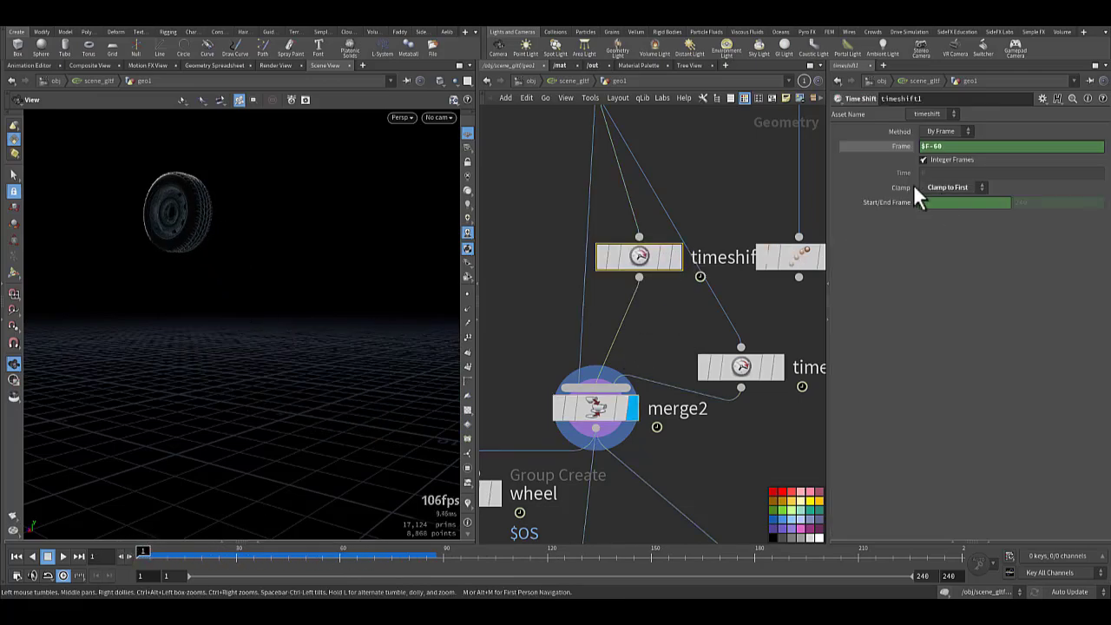
left_click(947, 187)
left_click(925, 212)
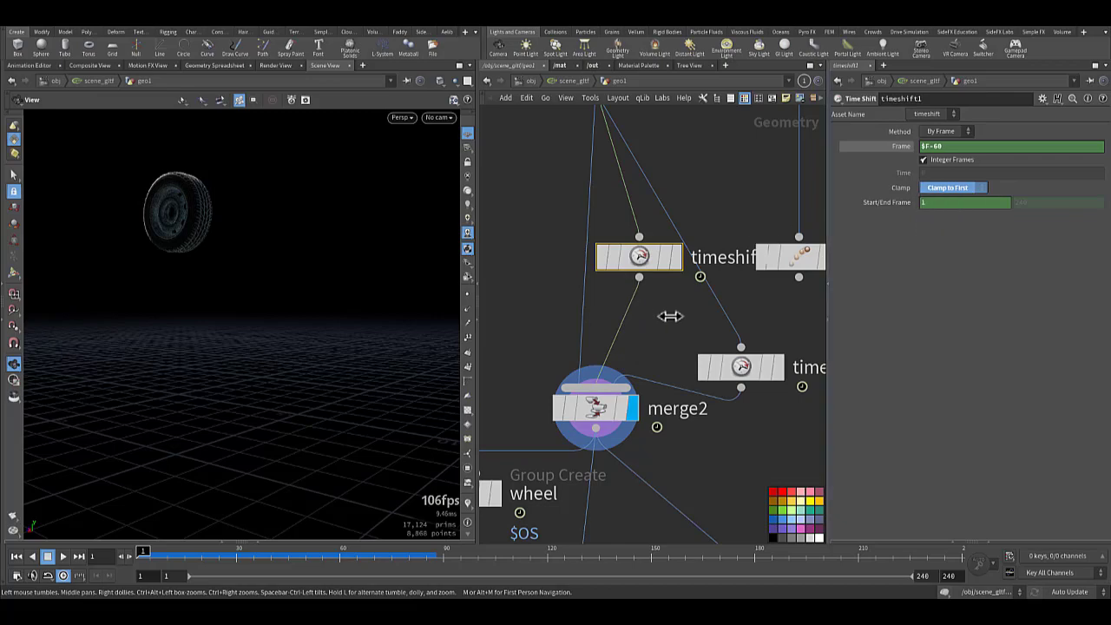
left_click(768, 371)
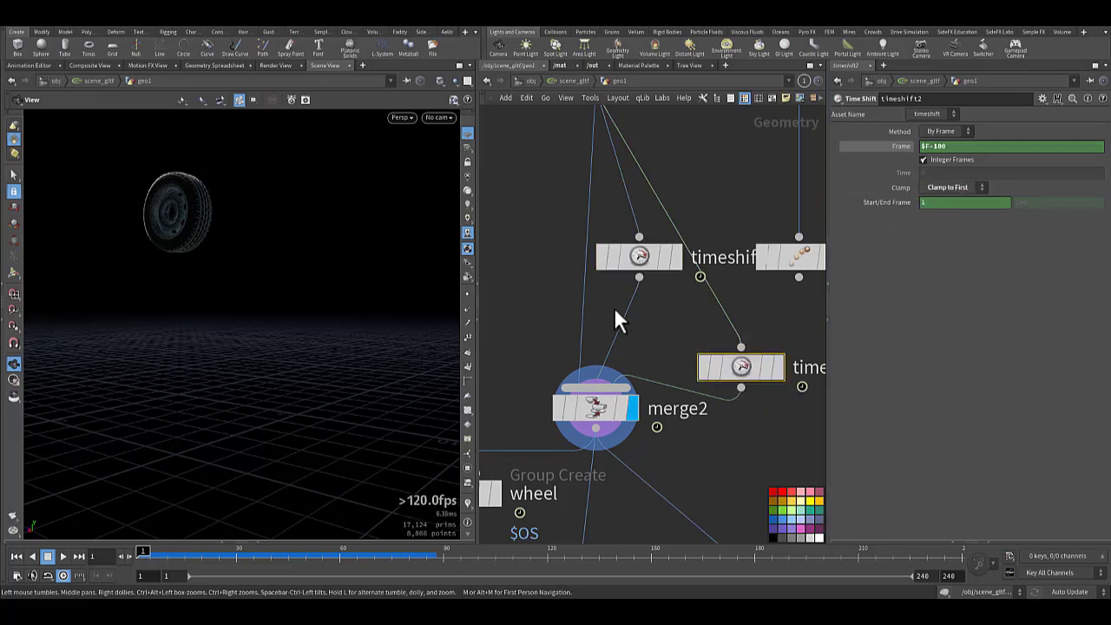
- Cancel a wire started between timeshift1 and timeshift2, and scrub the timeline to preview the merged wheels
left_click(638, 236)
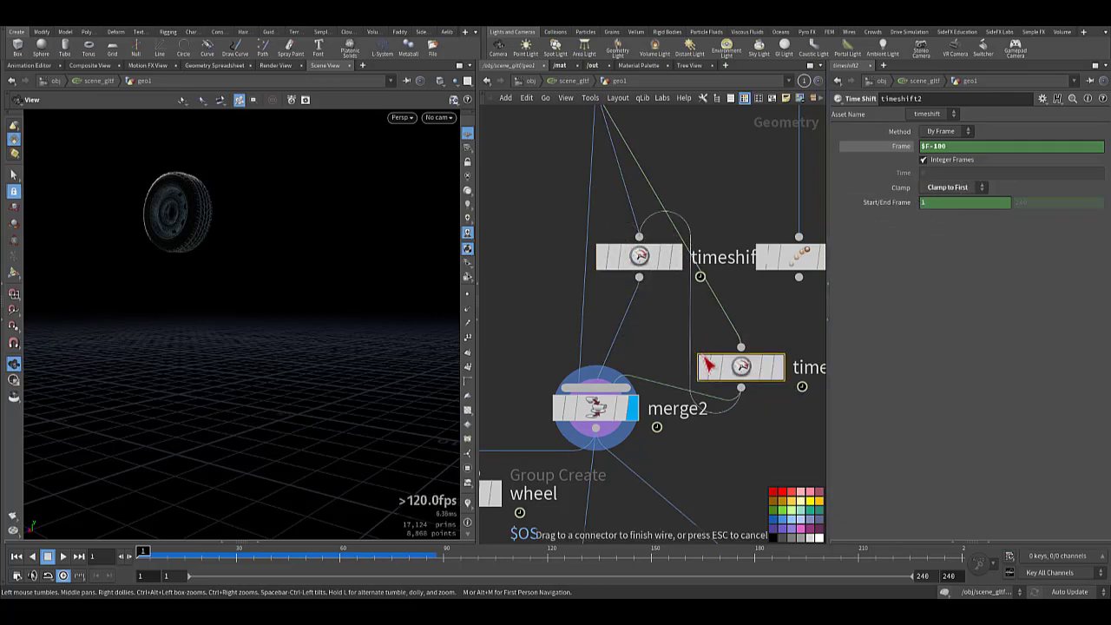
key("Escape")
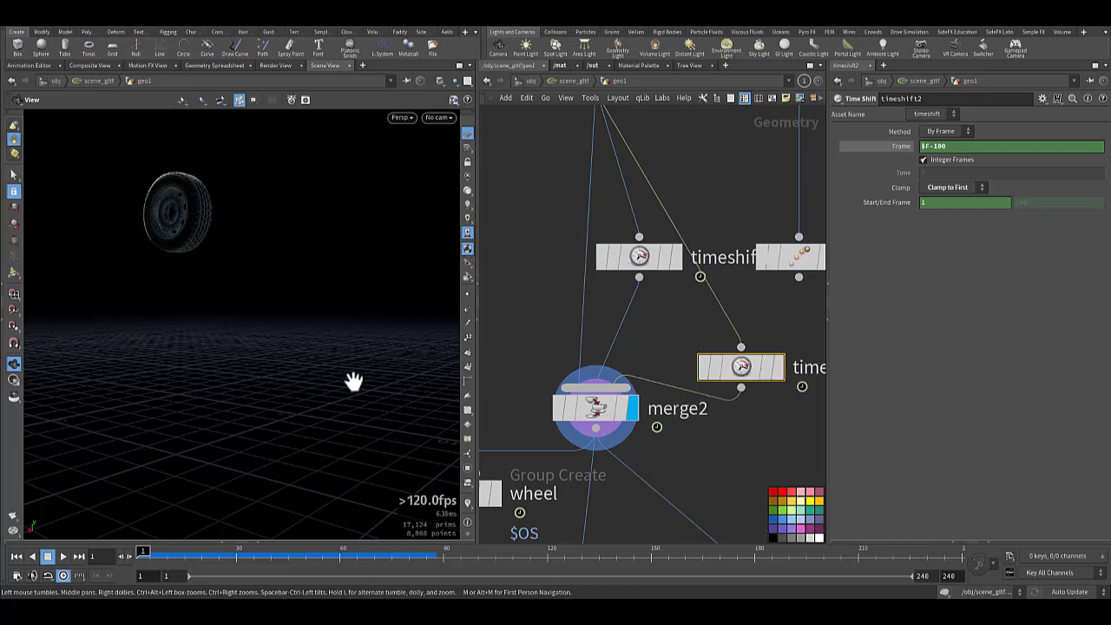
middle_click_drag(501, 373, 549, 350)
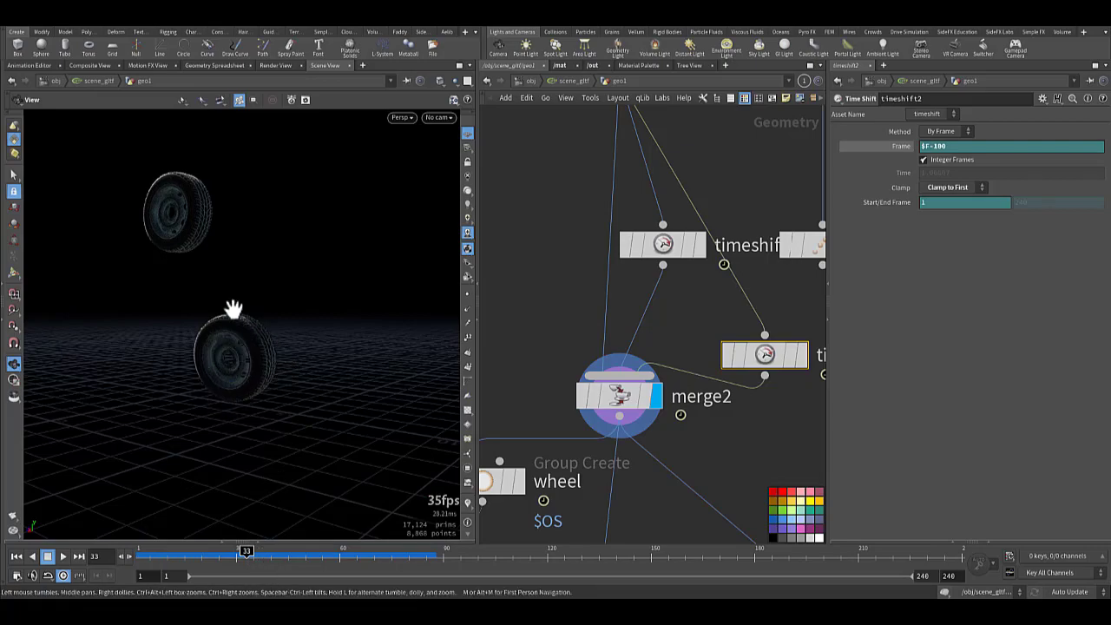
left_click_drag(204, 550, 122, 560)
- Display and select the wheel group node below merge2, and check its settings and animation on the timeline
middle_click_drag(545, 356, 656, 273)
left_click(628, 400)
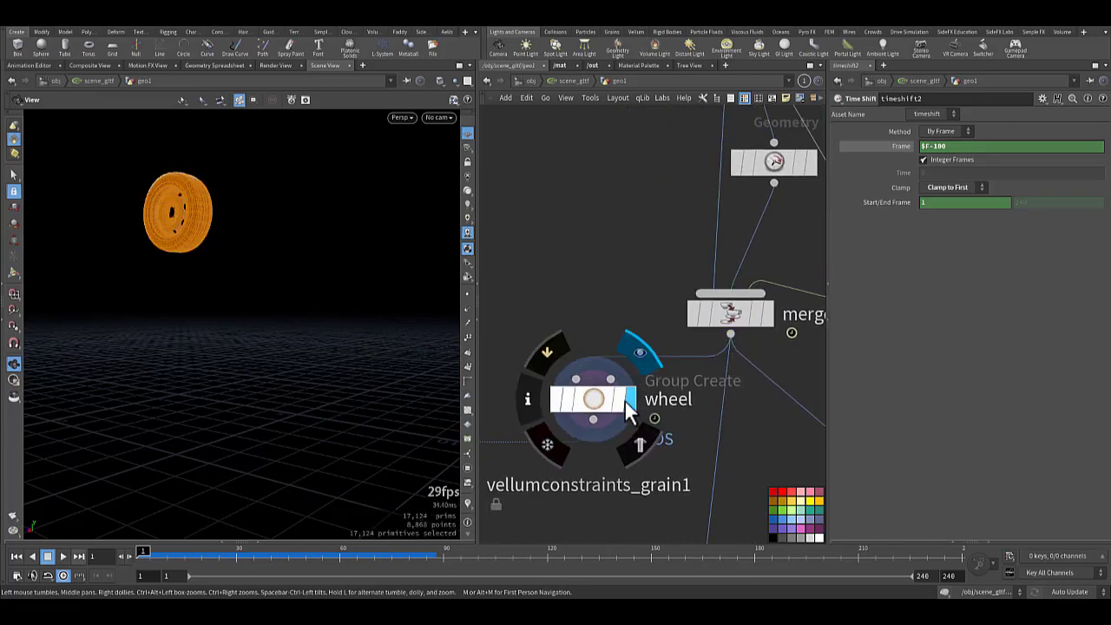
left_click(594, 401)
left_click_drag(146, 554, 99, 553)
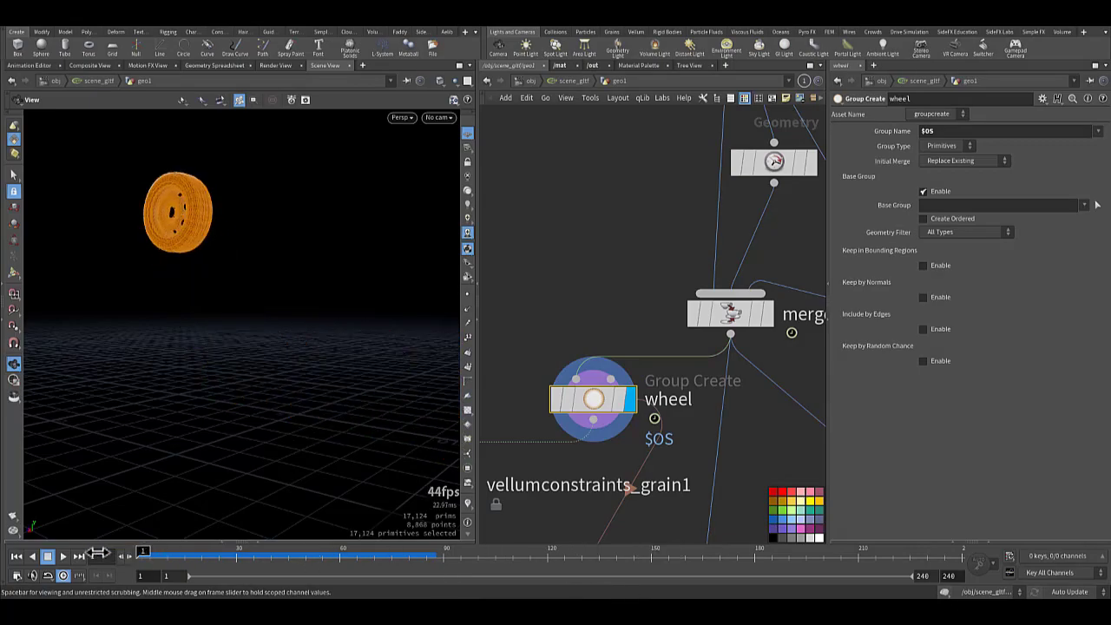
- Examine the grain source chain from circle1 and drawcurve1 to vellumconstraints_grain1, and its relation to the wheel group and merge2
middle_click_drag(560, 274, 590, 302)
scroll(590, 316, "down", 4)
scroll(656, 377, "up", 1)
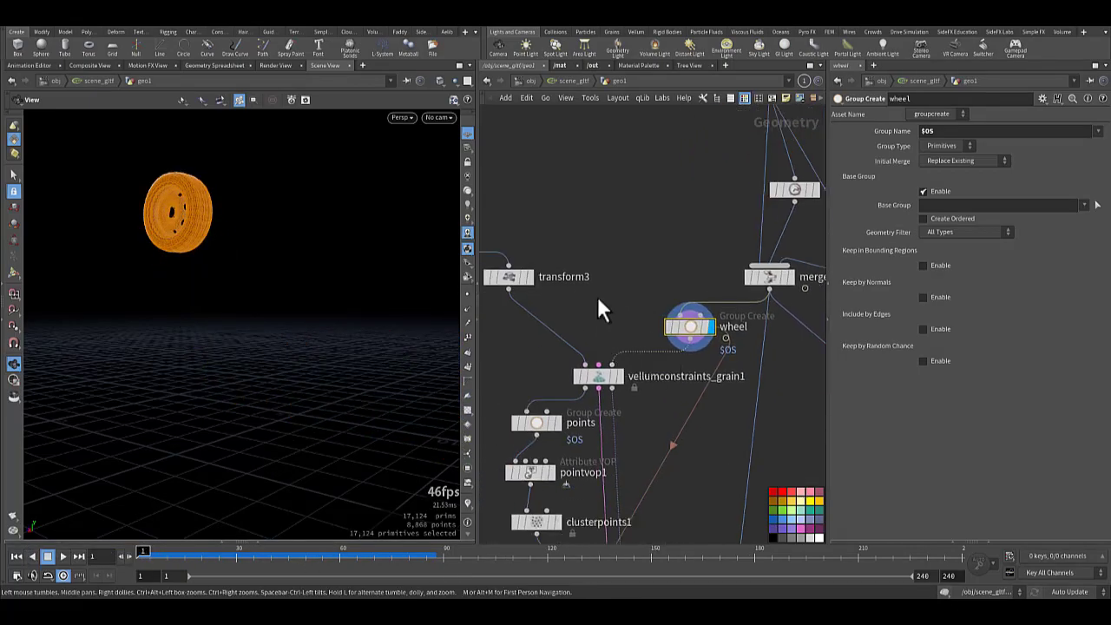
middle_click_drag(622, 297, 592, 374)
scroll(592, 373, "down", 3)
middle_click_drag(631, 300, 726, 390)
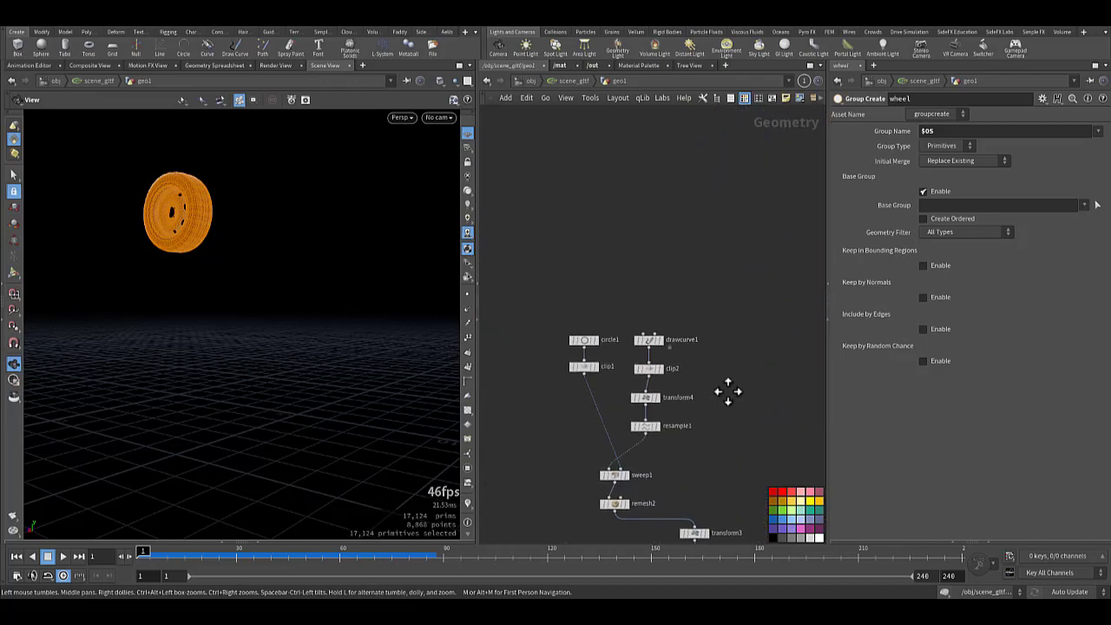
scroll(595, 330, "up", 5)
middle_click_drag(662, 367, 649, 257)
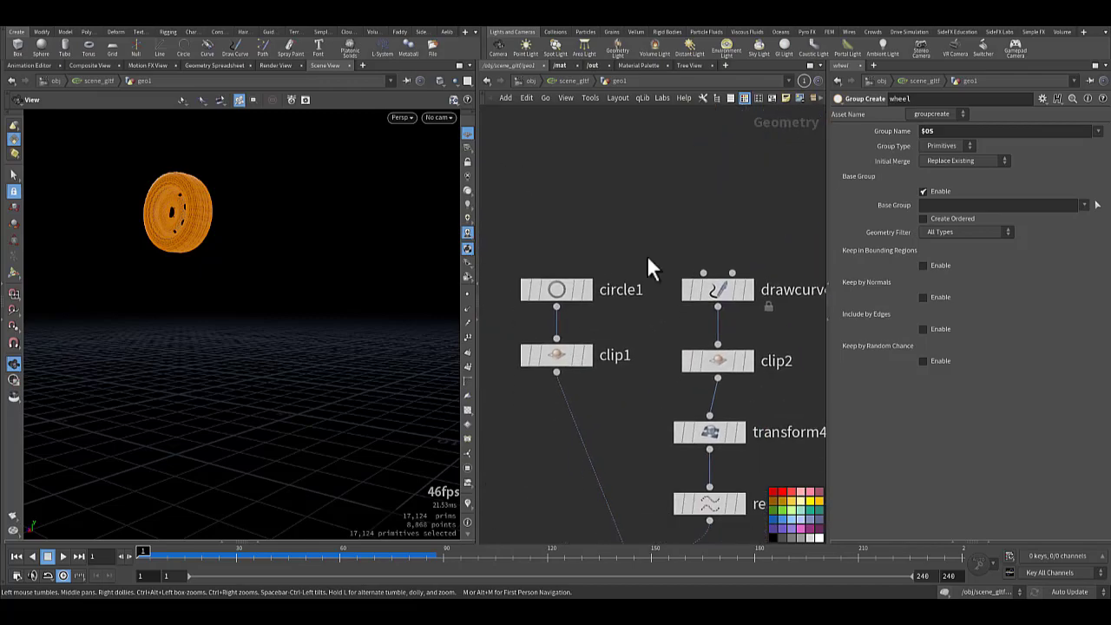
scroll(625, 231, "down", 4)
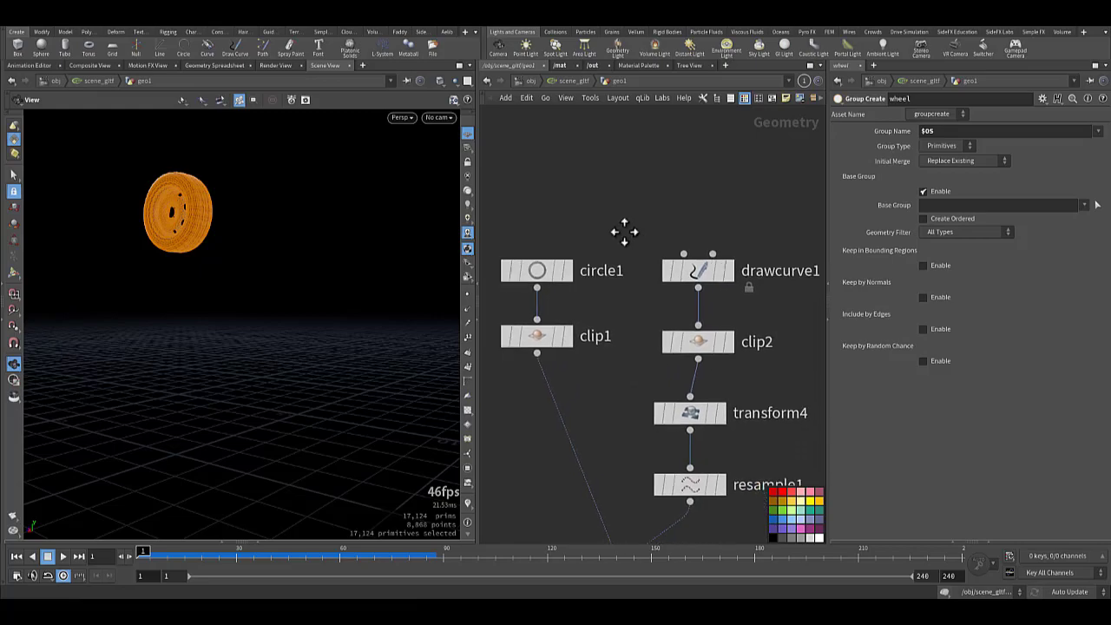
middle_click_drag(741, 338, 608, 212)
scroll(677, 291, "down", 5)
middle_click_drag(642, 275, 561, 224)
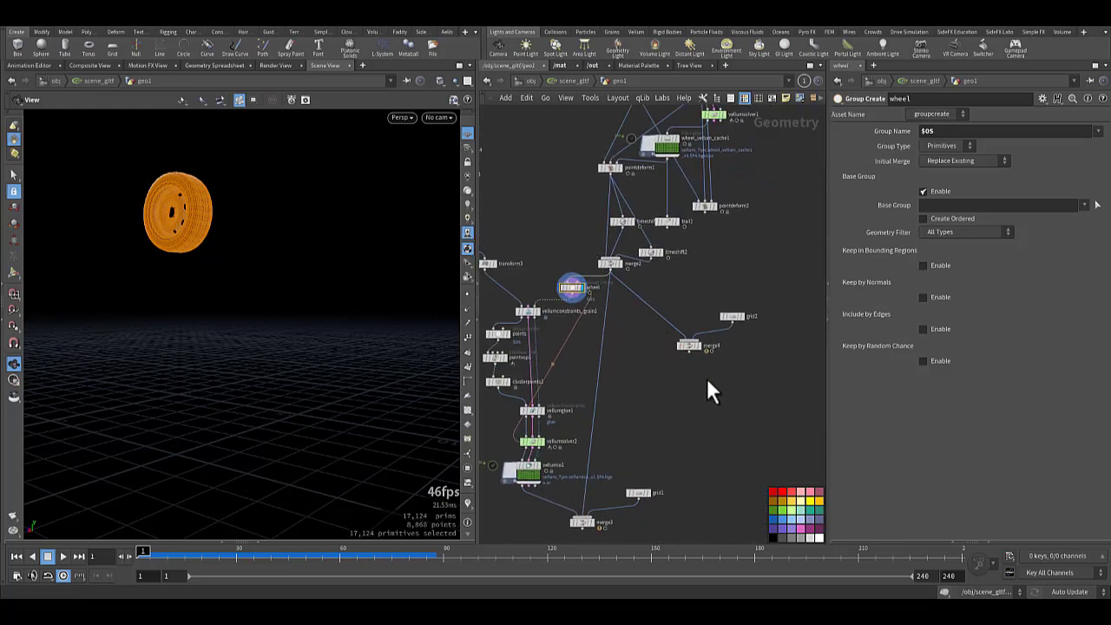
scroll(706, 378, "up", 3)
middle_click_drag(675, 357, 705, 410)
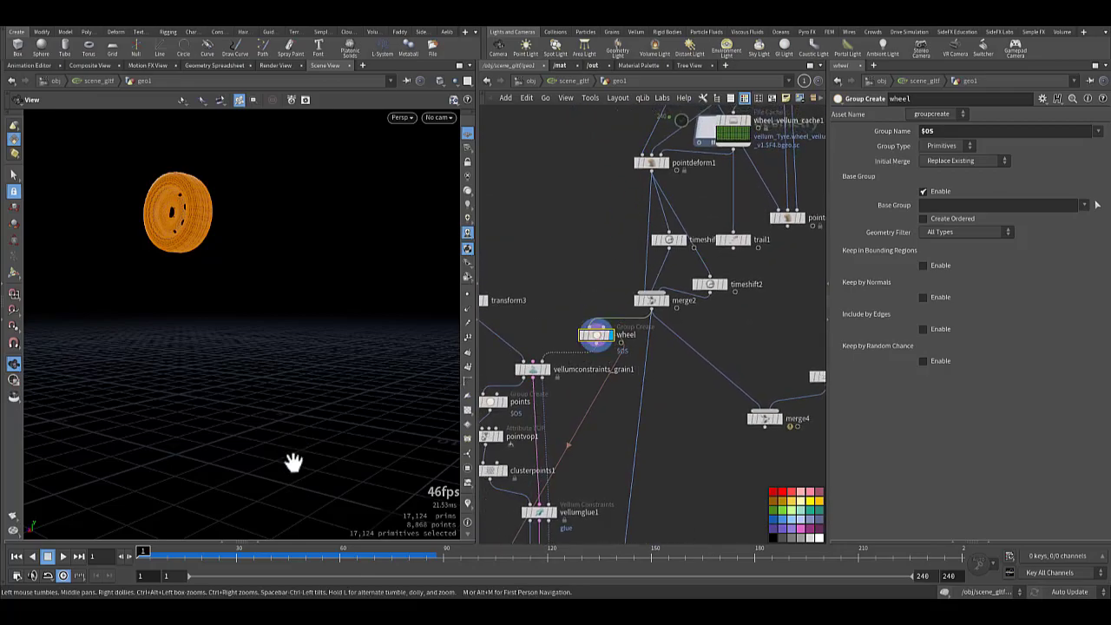
- Review the wheel's path from a higher angle, and display the drawcurve1 curve that follows it
left_click_drag(255, 379, 200, 486)
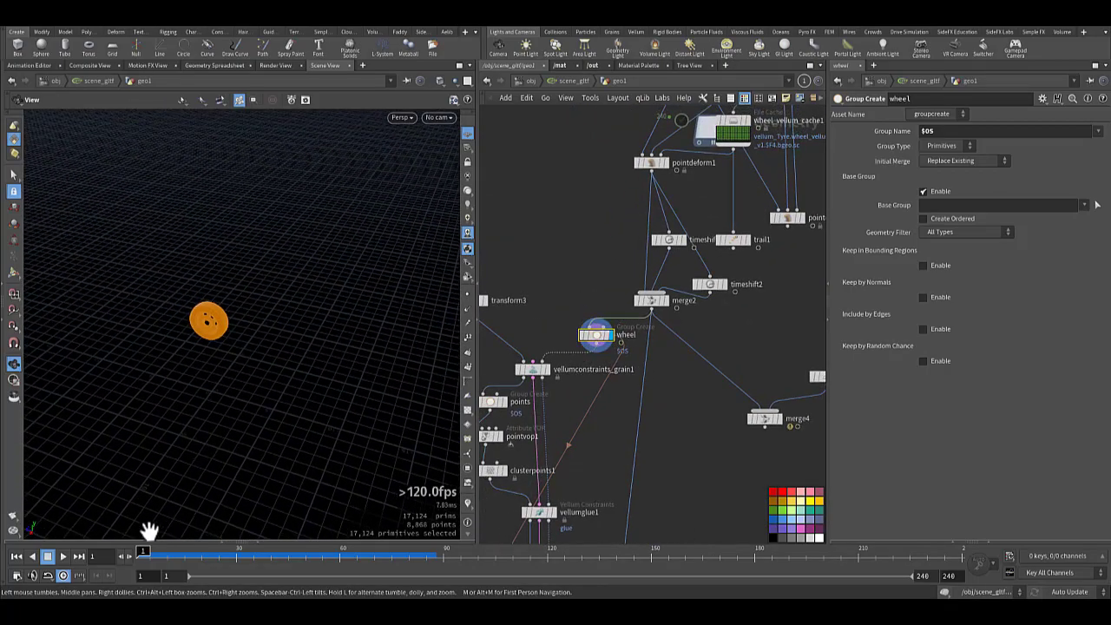
mouse_move(141, 555)
left_mouse_down()
mouse_move(567, 594)
mouse_move(139, 564)
left_mouse_up()
middle_click_drag(531, 241, 626, 421)
middle_click_drag(595, 373, 776, 458)
scroll(716, 356, "up", 4)
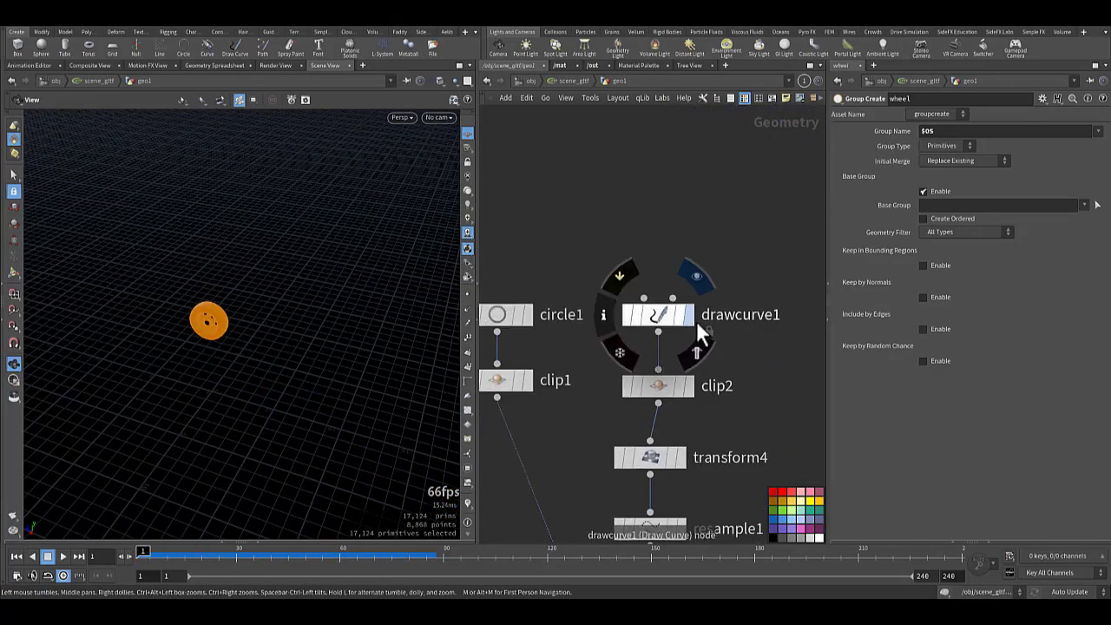
left_click(691, 316)
left_click_drag(306, 383, 233, 238)
right_click_drag(233, 238, 202, 318)
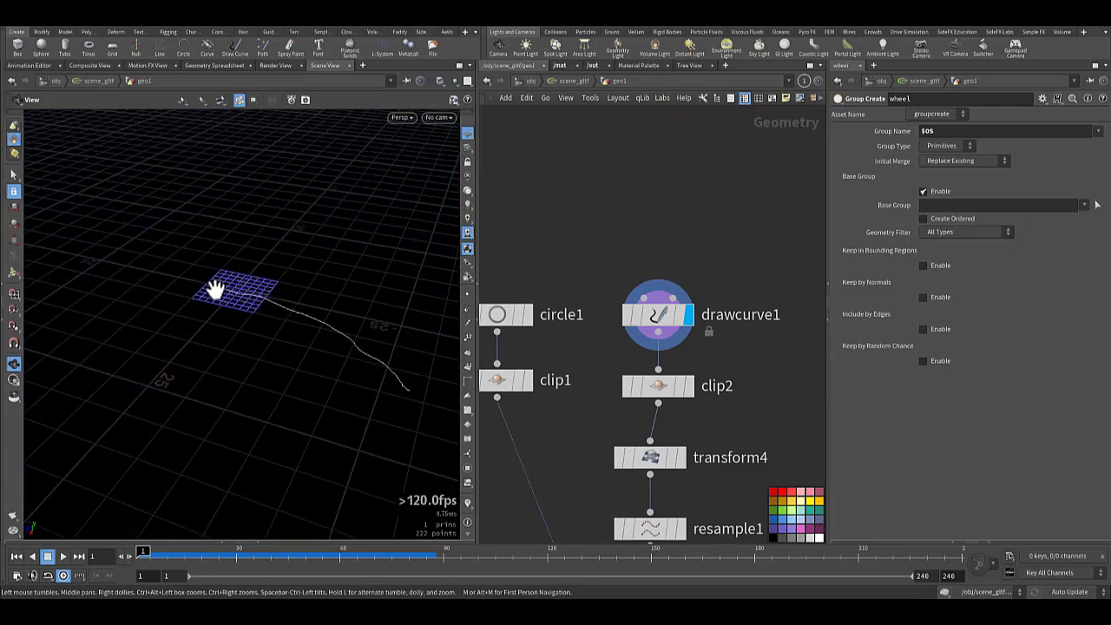
- Display clip2, transform4 and resample1 in turn to review how the path curve is processed, including transform4's parameters
left_click(689, 390)
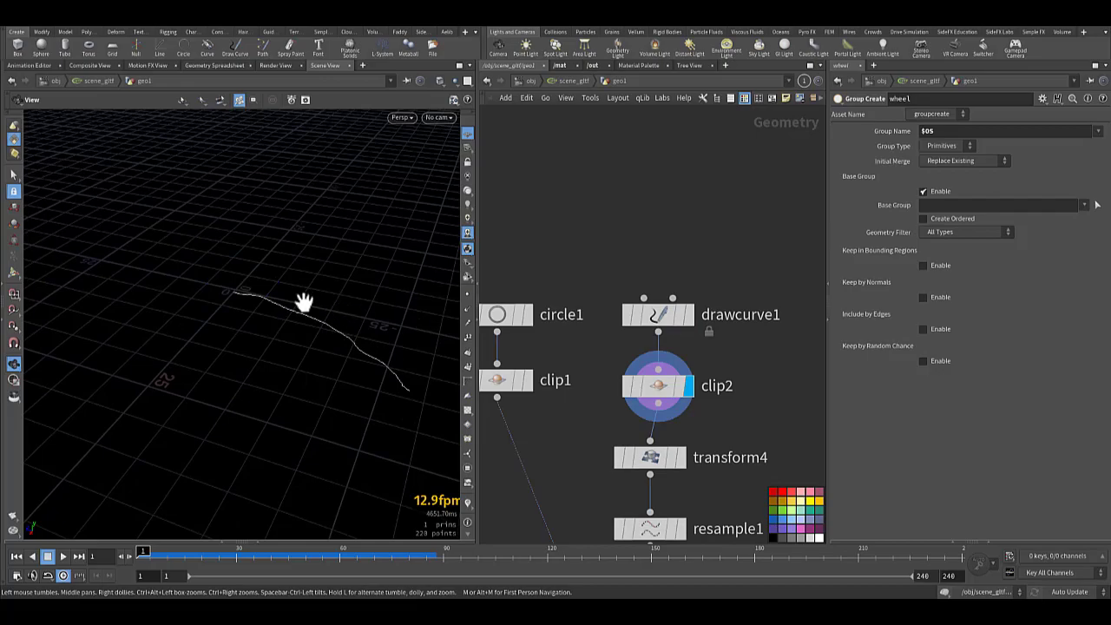
middle_click_drag(590, 451, 585, 358)
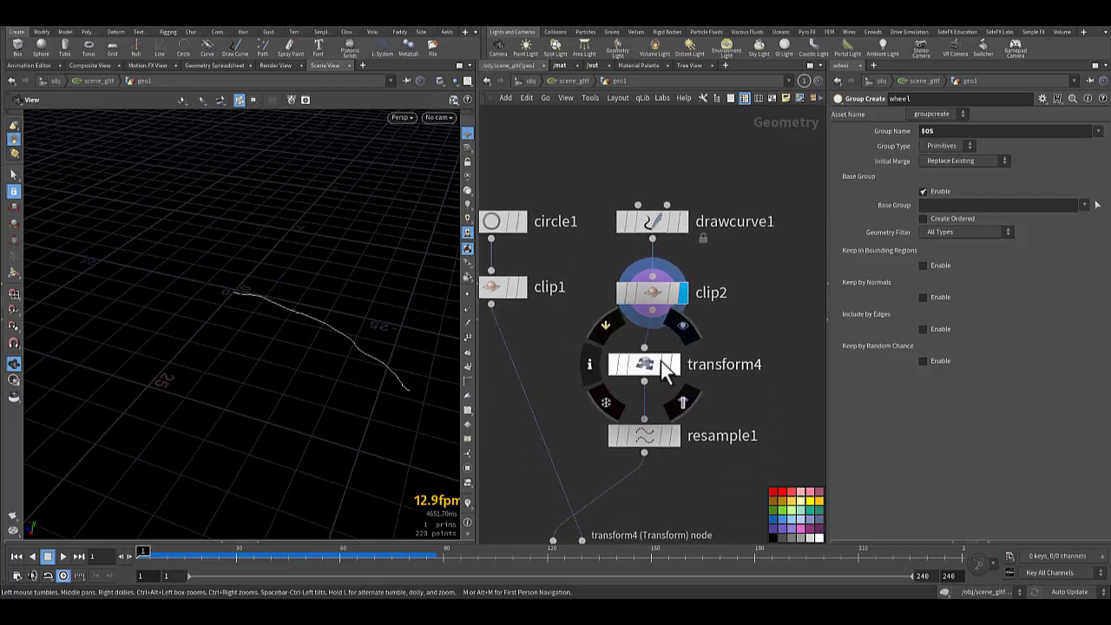
left_click(677, 365)
left_click(645, 364)
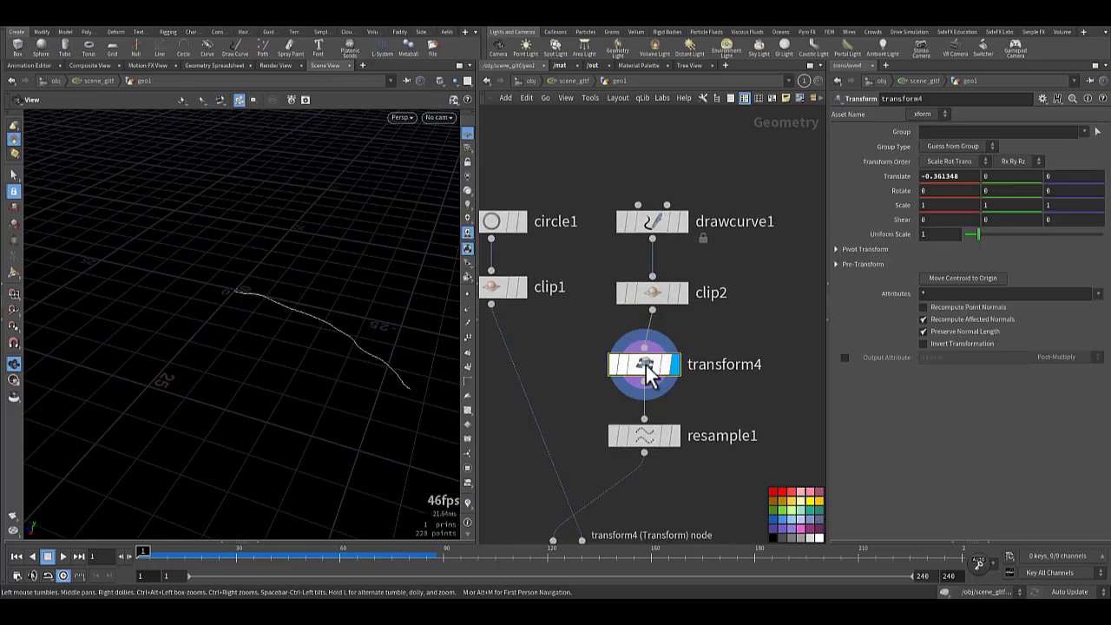
middle_click_drag(570, 379, 672, 381)
left_click(682, 368)
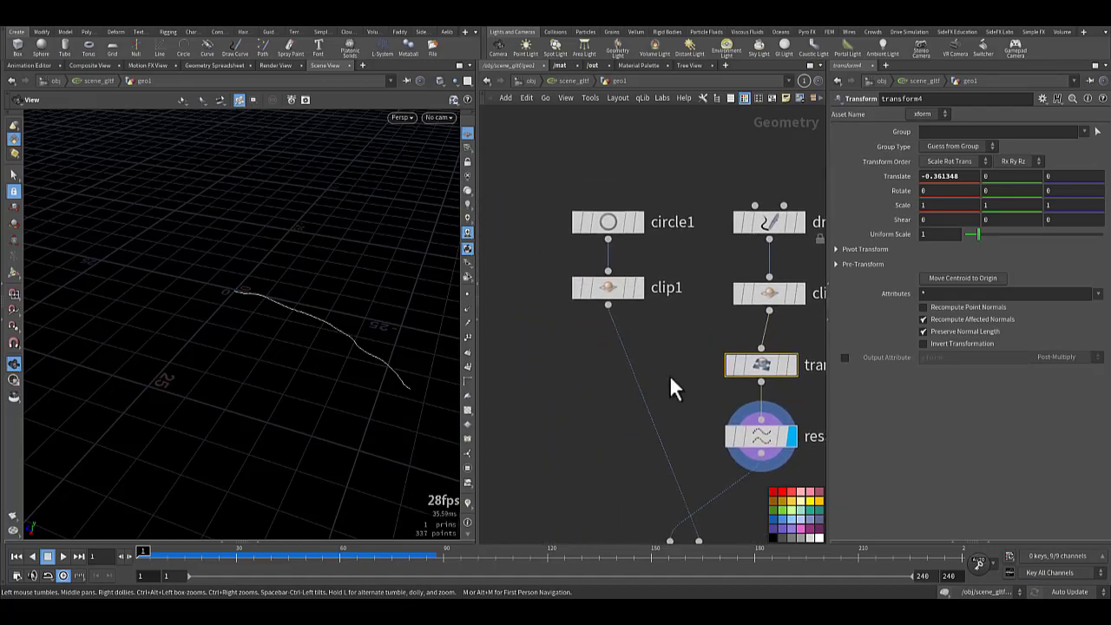
- Display circle1 and the clip1 node below it, and show clip1's parameters to review the half-circle profile
left_click(639, 222)
left_click_drag(244, 280, 315, 246)
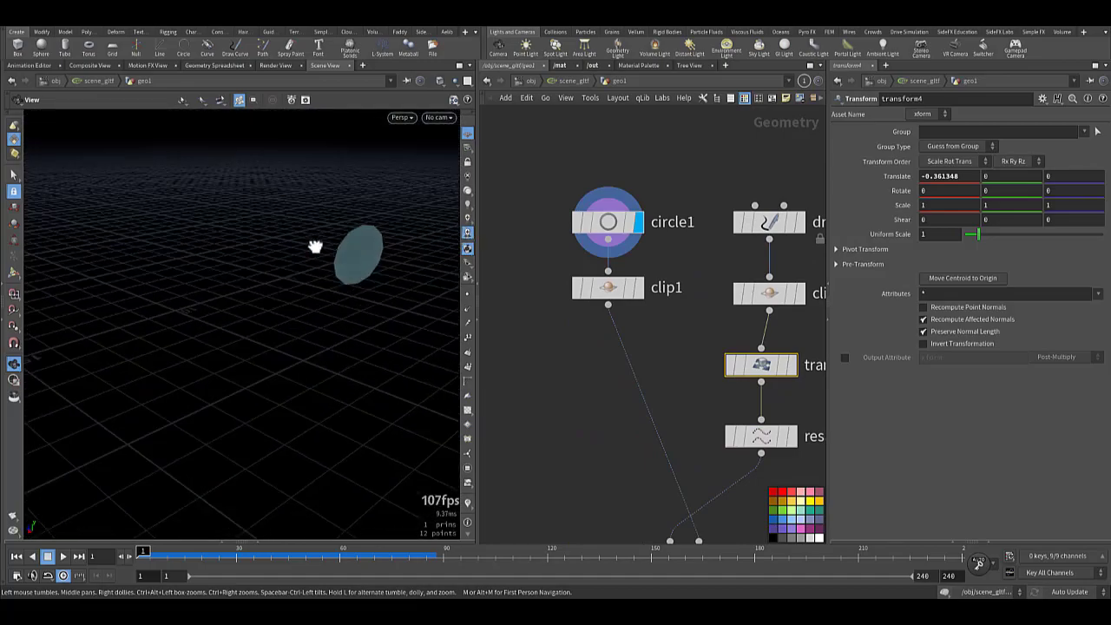
left_click(642, 297)
left_click(622, 290)
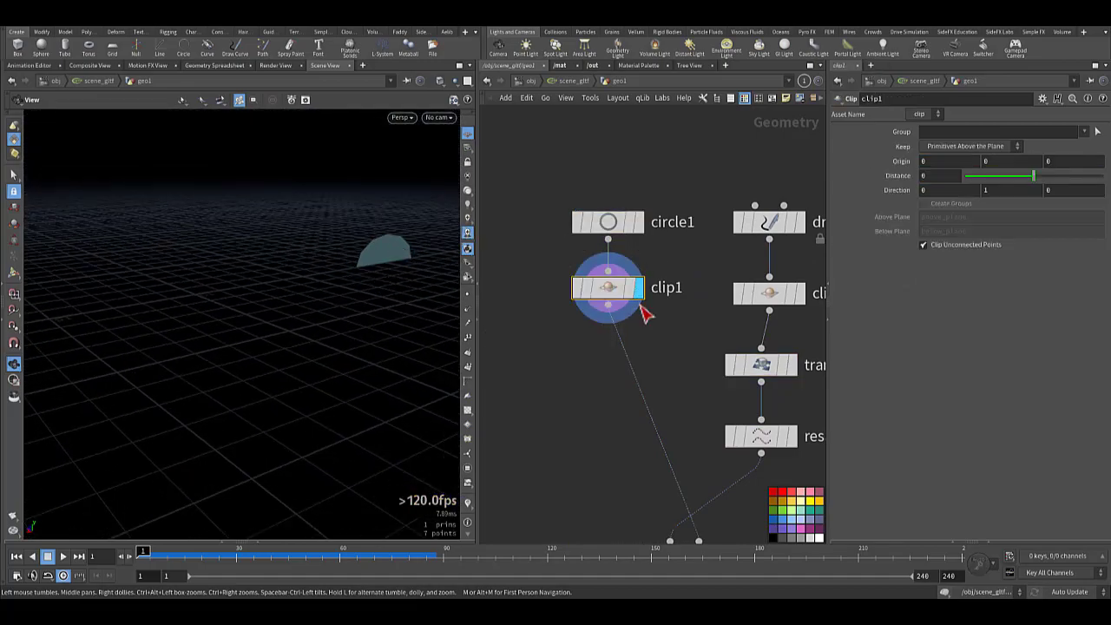
- Display and select sweep1, and examine the swept ground shape with its Grid end cap settings up close
middle_click_drag(559, 377, 519, 205)
left_click(674, 386)
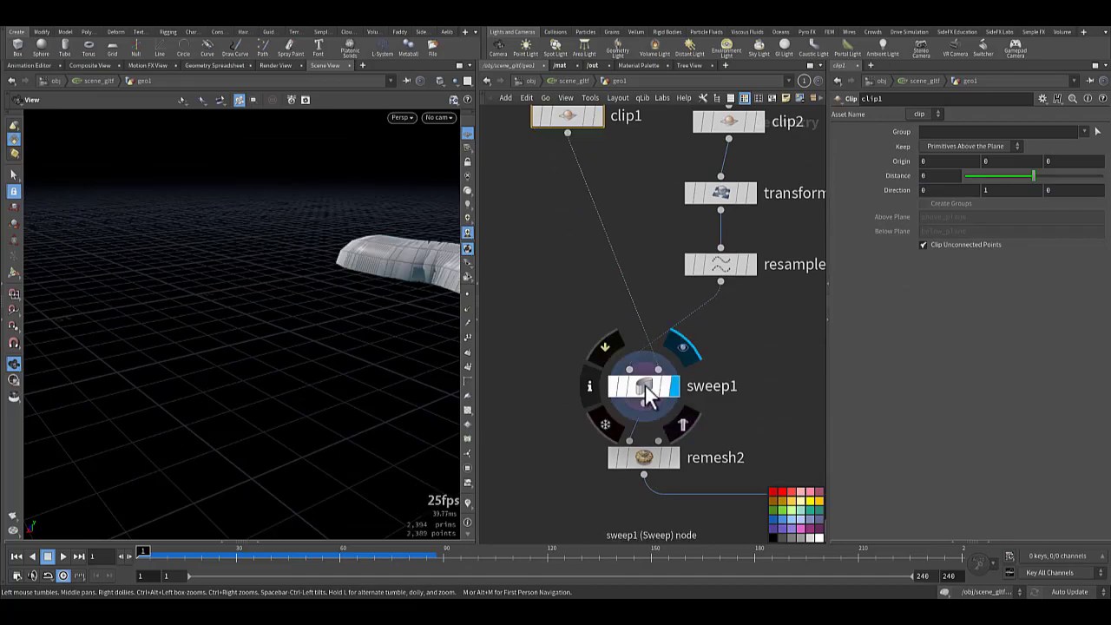
left_click(644, 385)
left_click_drag(318, 287, 201, 275)
right_click_drag(252, 305, 375, 340)
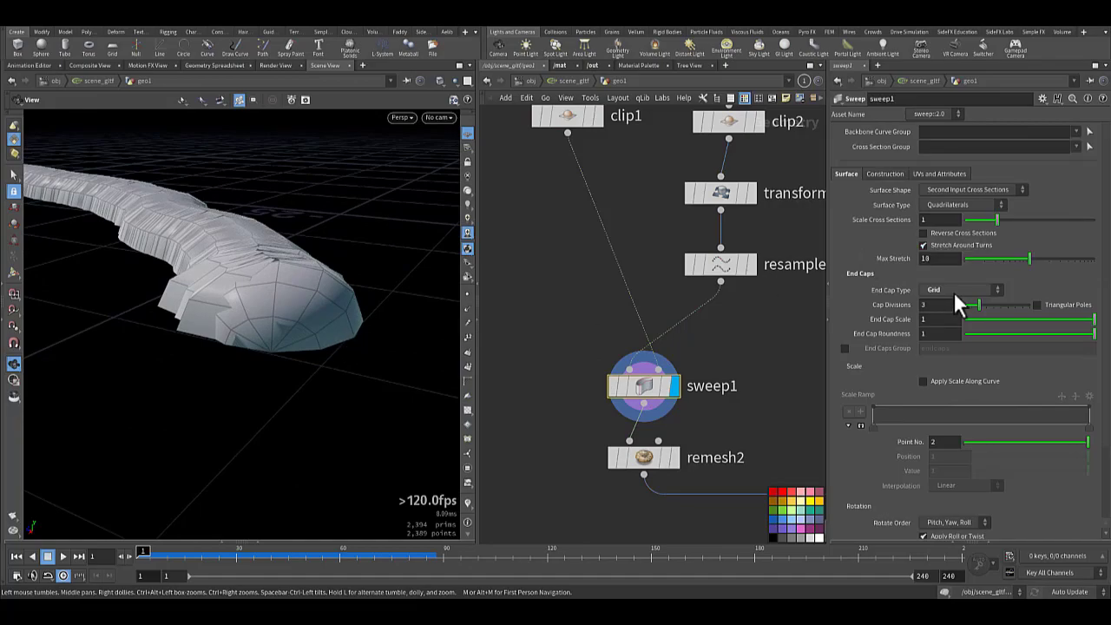
left_click_drag(266, 316, 277, 342)
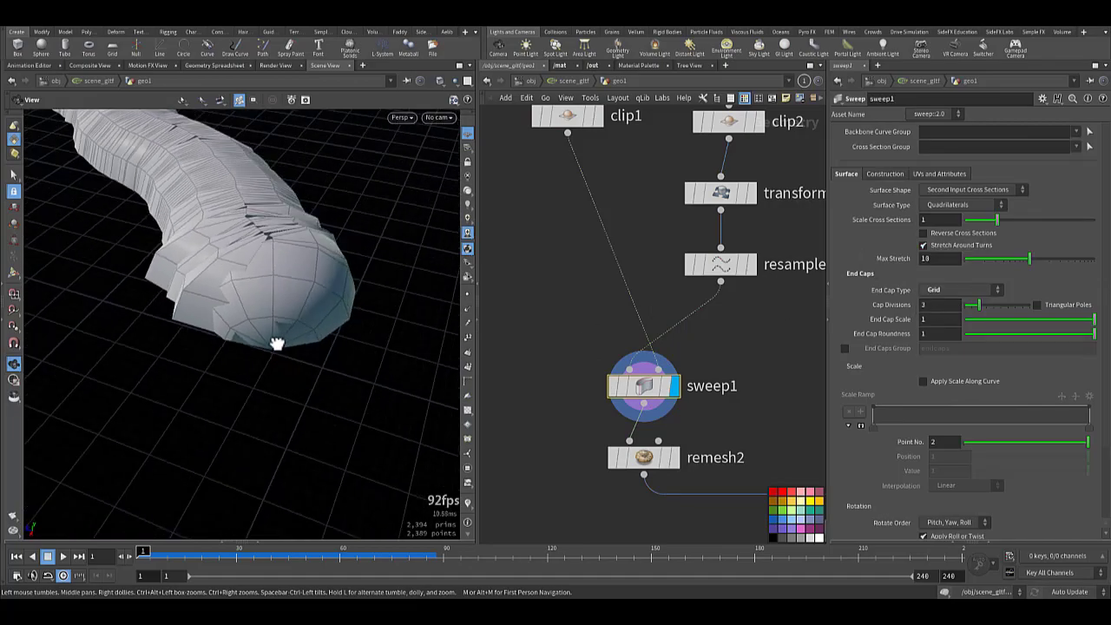
- Display and select remesh2, review the whole remeshed ground strip, and hide the viewport's reference grid
mouse_move(670, 473)
left_click(682, 419)
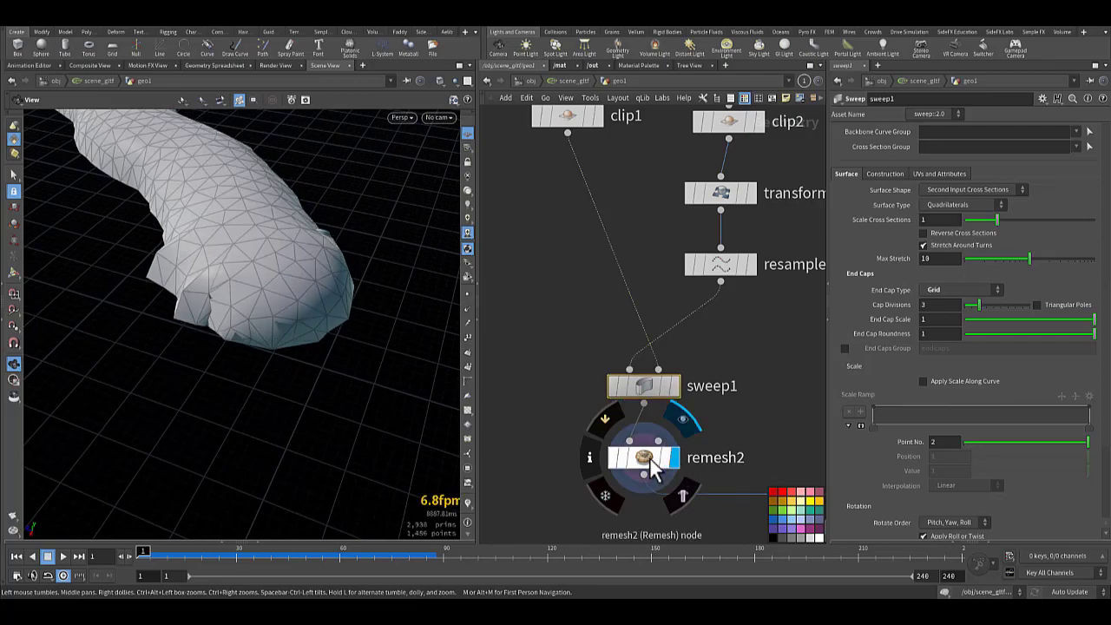
left_click(653, 464)
left_click_drag(318, 297, 231, 276)
middle_click_drag(233, 276, 385, 377)
right_click_drag(385, 377, 213, 325)
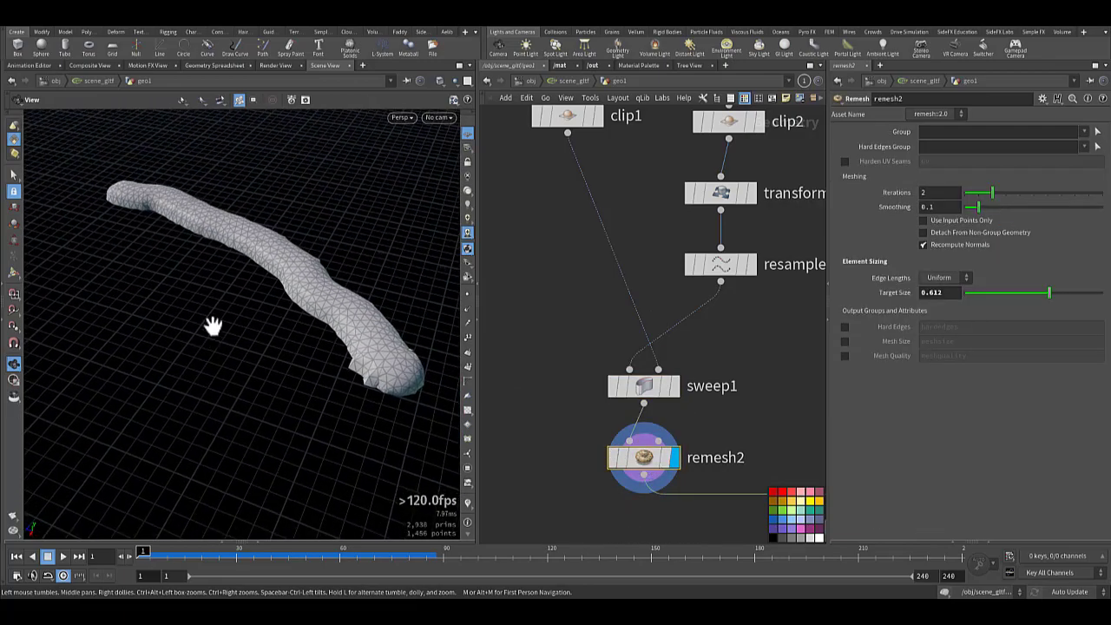
left_click_drag(222, 306, 366, 215)
left_click(468, 136)
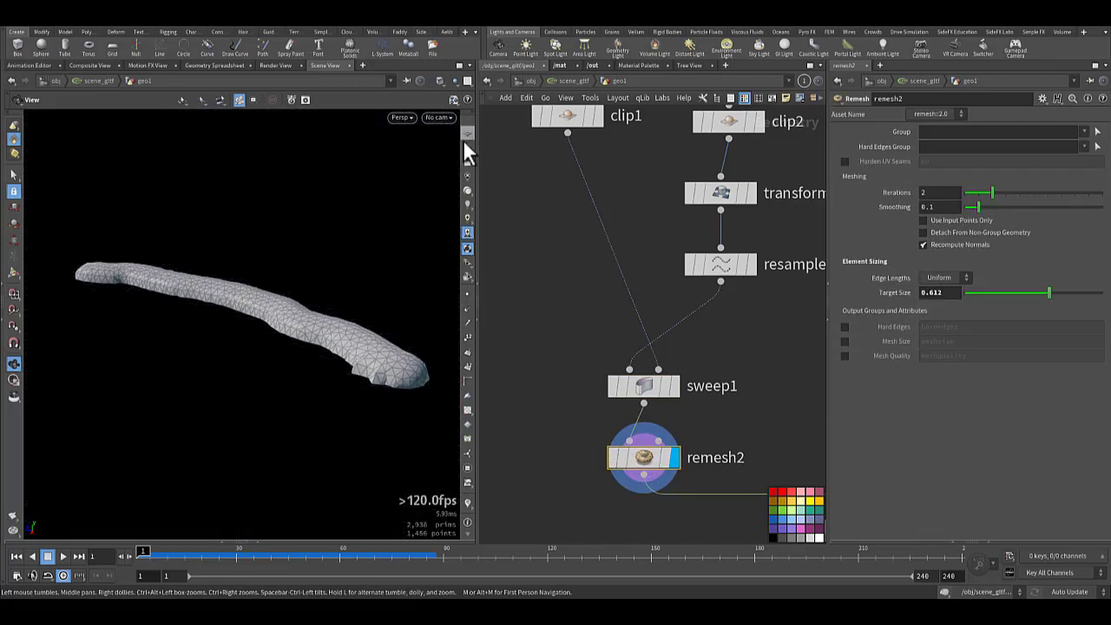
- Examine the remeshed ground strip from another angle, and display the transform3 node below remesh2
left_click_drag(295, 264, 298, 310)
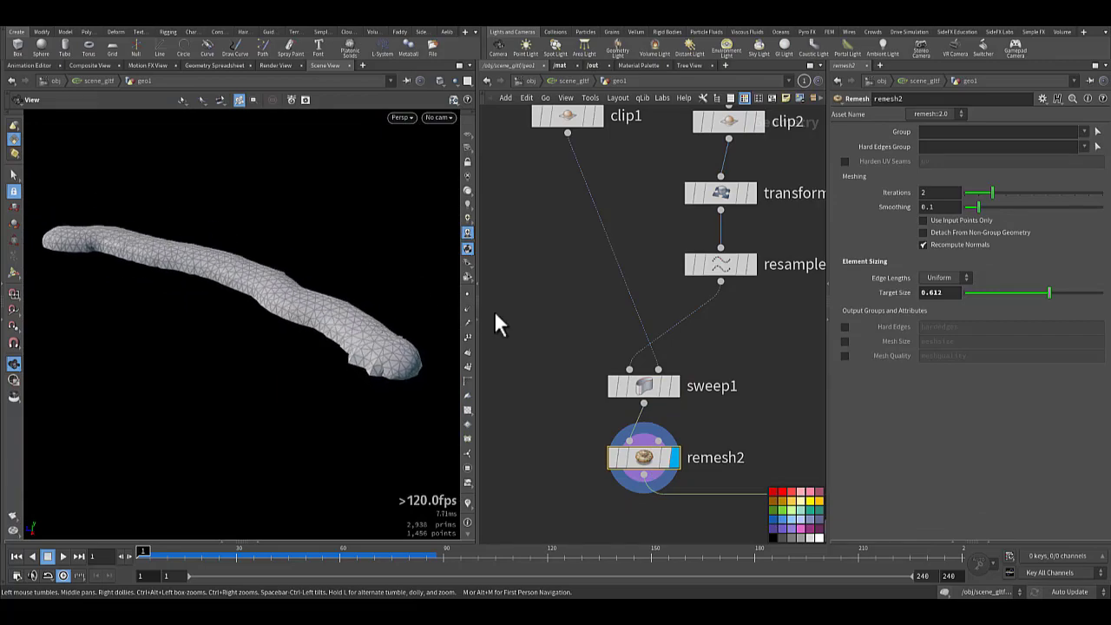
middle_click_drag(530, 343, 526, 209)
middle_click_drag(665, 428, 590, 385)
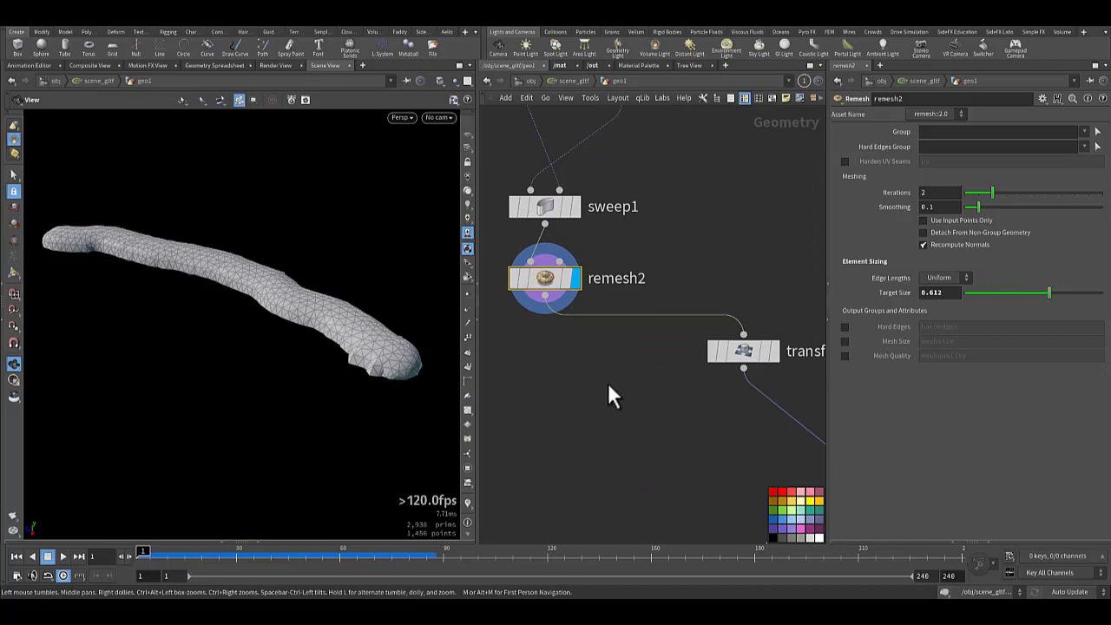
left_click(775, 351)
- Display and select vellumconstraints_grain1, and examine its grain parameters and the generated grains up close
middle_click_drag(700, 413, 529, 290)
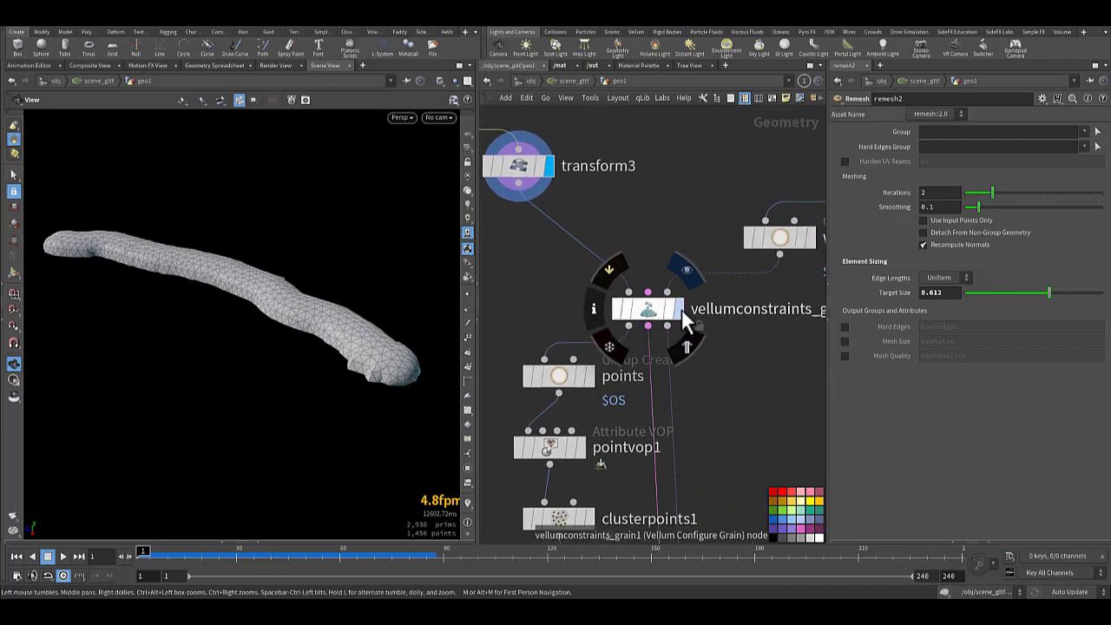
left_click(679, 310)
left_click(649, 313)
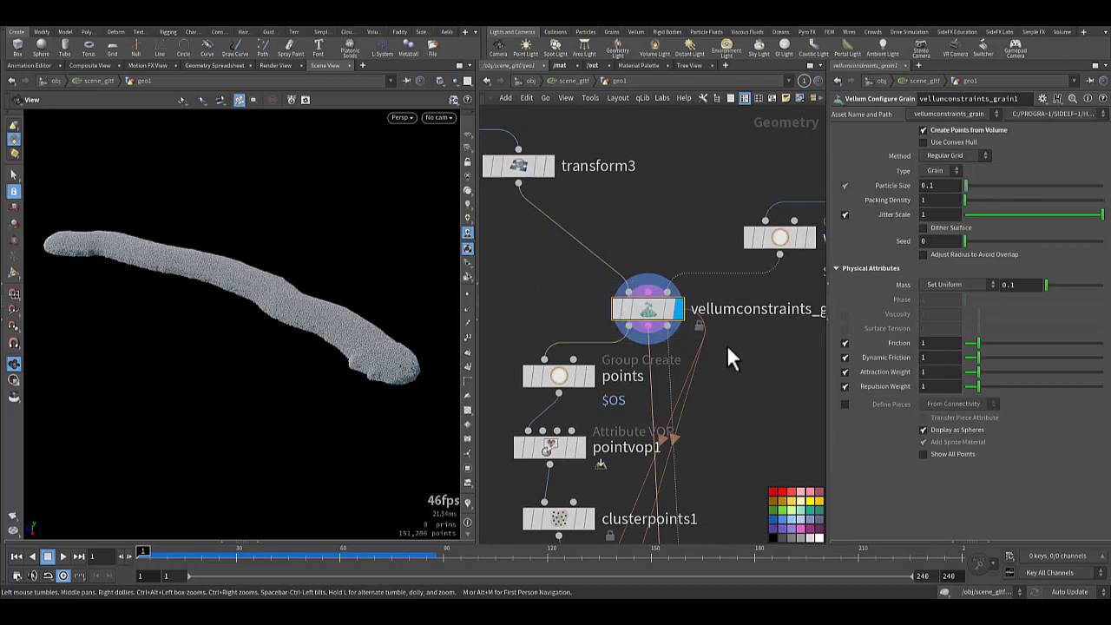
middle_click_drag(760, 358, 711, 349)
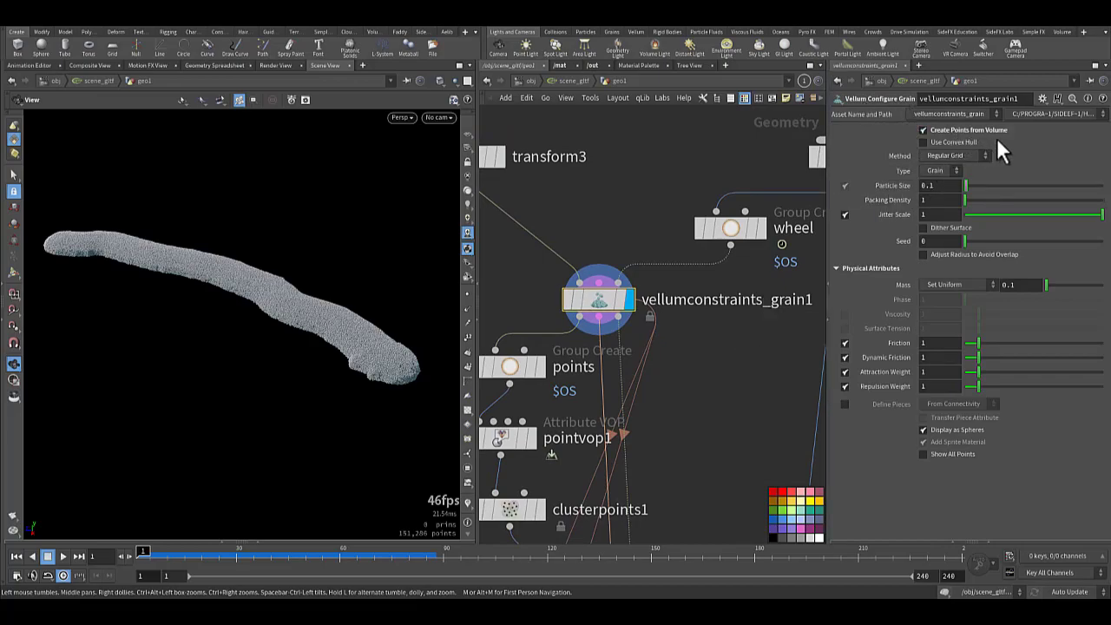
scroll(348, 317, "up", 6)
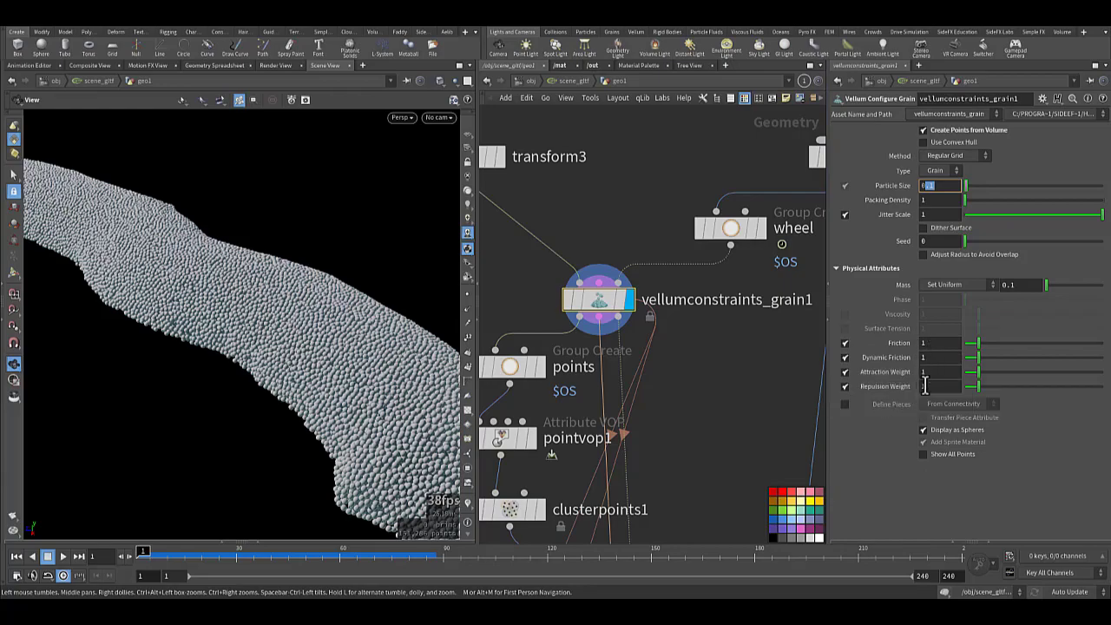
- Display and select the points group node below the grain constraints, and show the parameters of the wheel group node
middle_click_drag(687, 396, 761, 344)
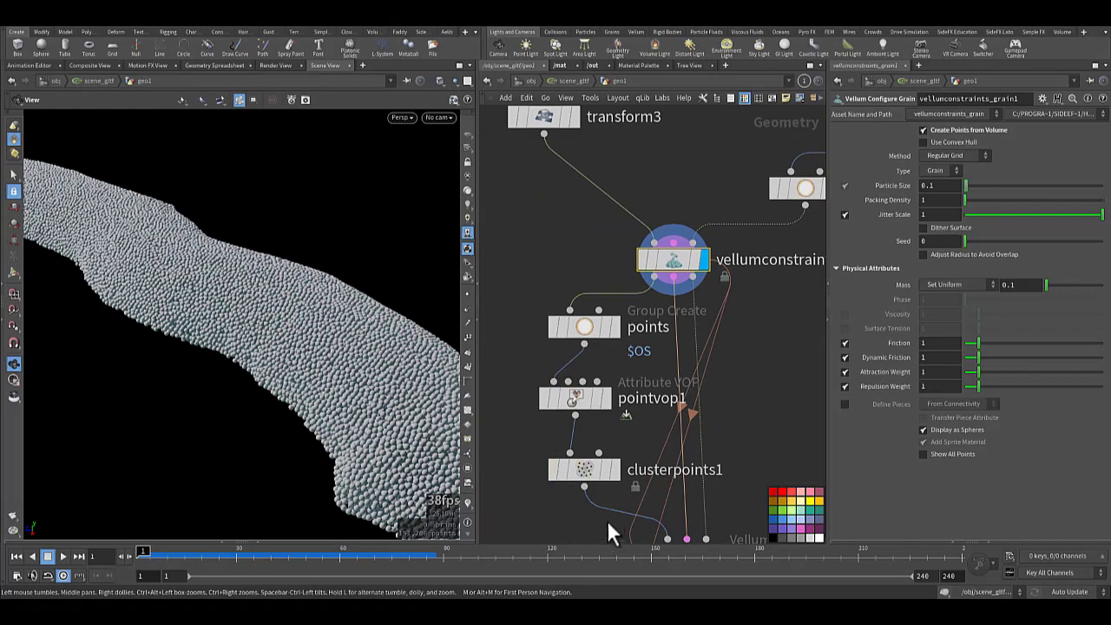
left_click(618, 327)
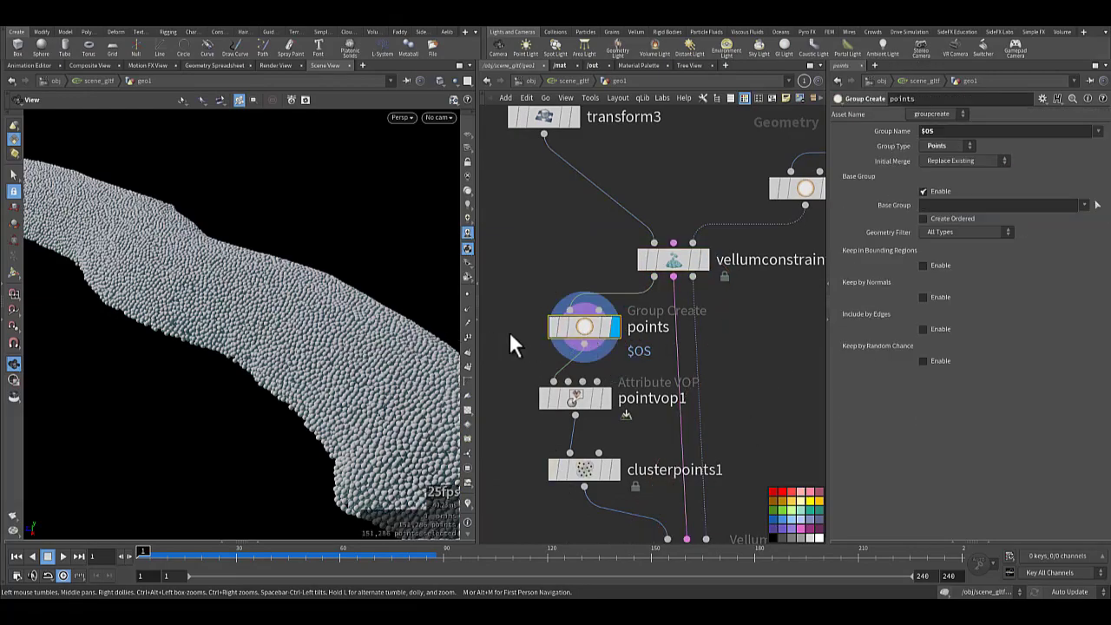
middle_click_drag(762, 362, 650, 340)
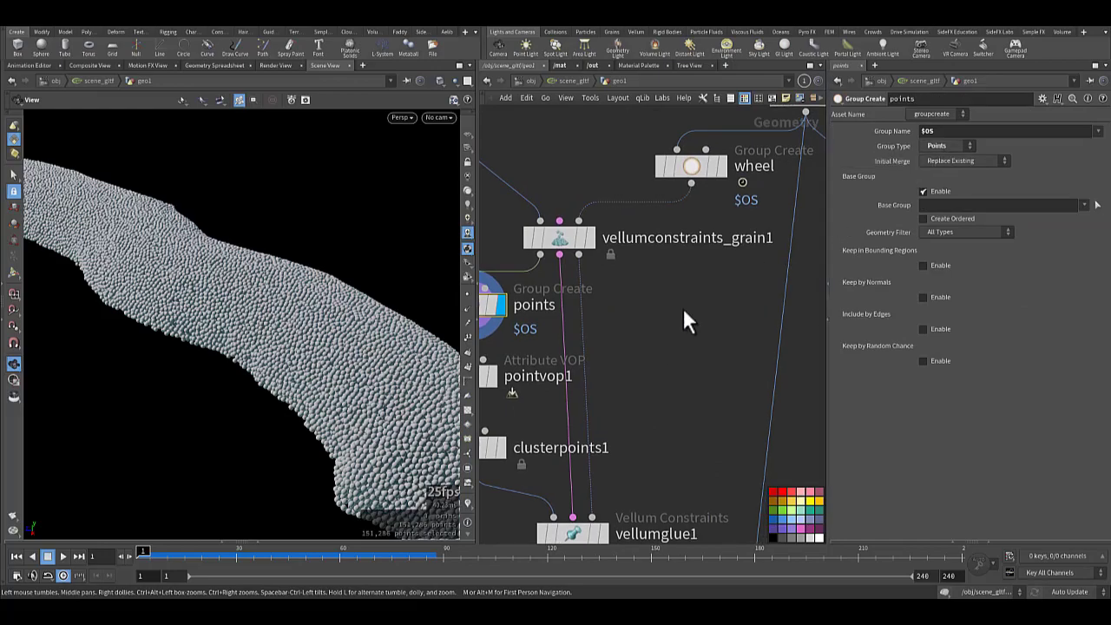
middle_click_drag(761, 337, 575, 377)
scroll(628, 337, "down", 4)
middle_click_drag(652, 291, 730, 365)
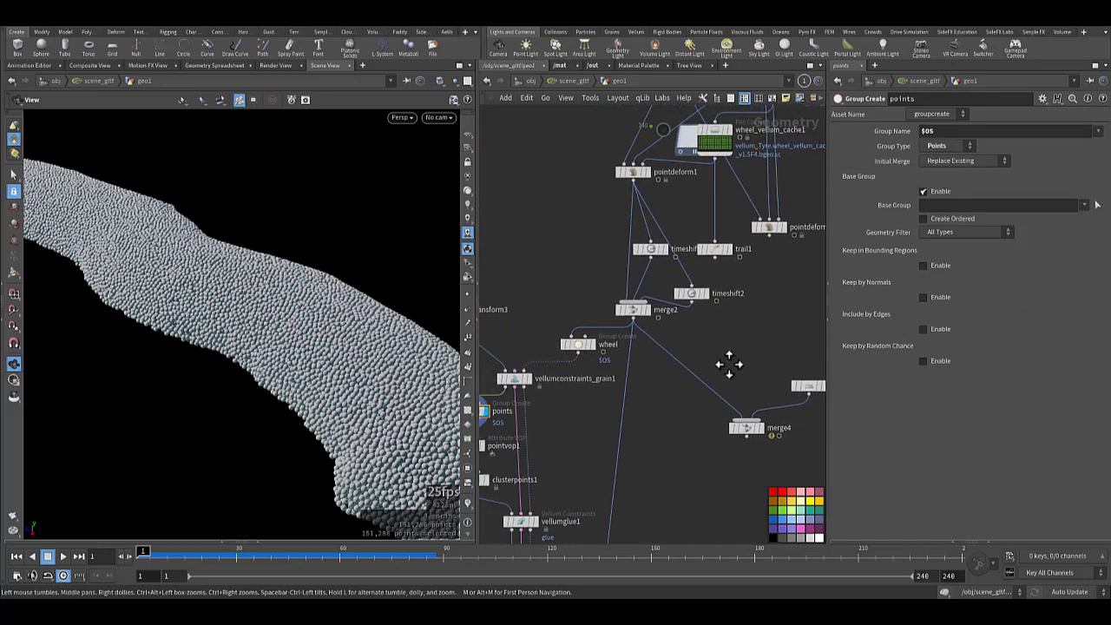
left_click(570, 343)
- Display and select pointvop1, and check the node info of the points group node for its point attributes
middle_click_drag(601, 423, 808, 347)
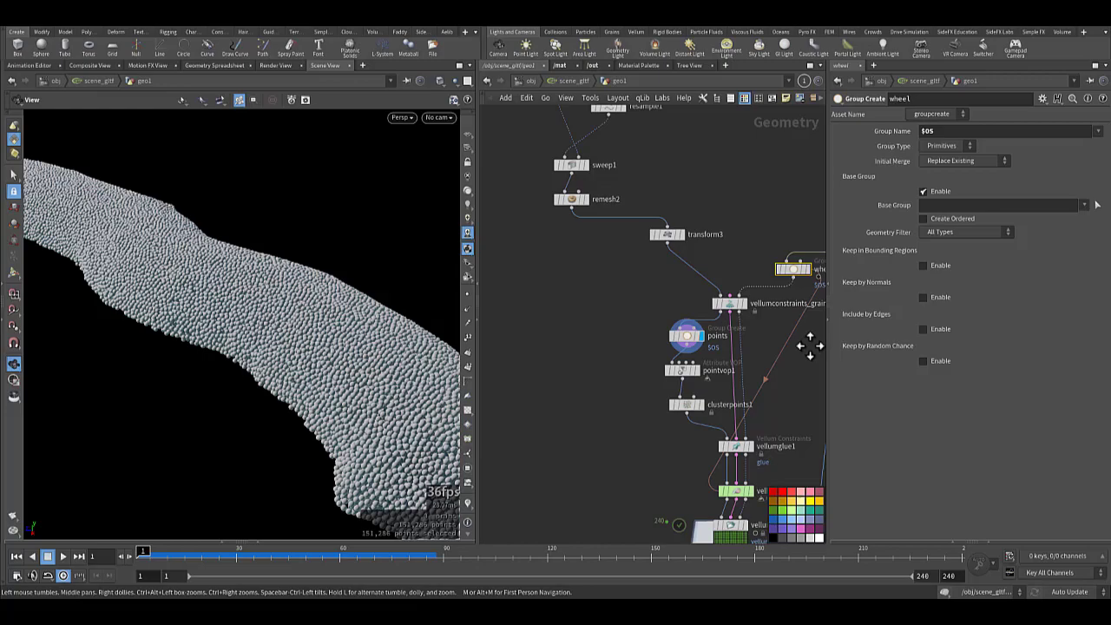
scroll(674, 374, "up", 5)
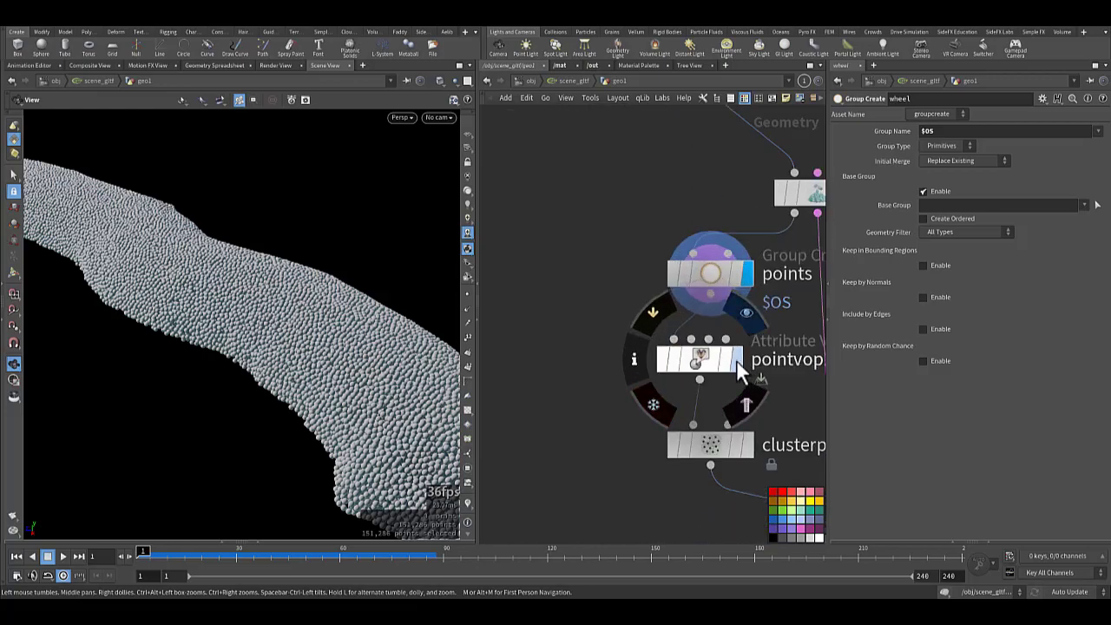
left_click(708, 362)
middle_click(702, 281)
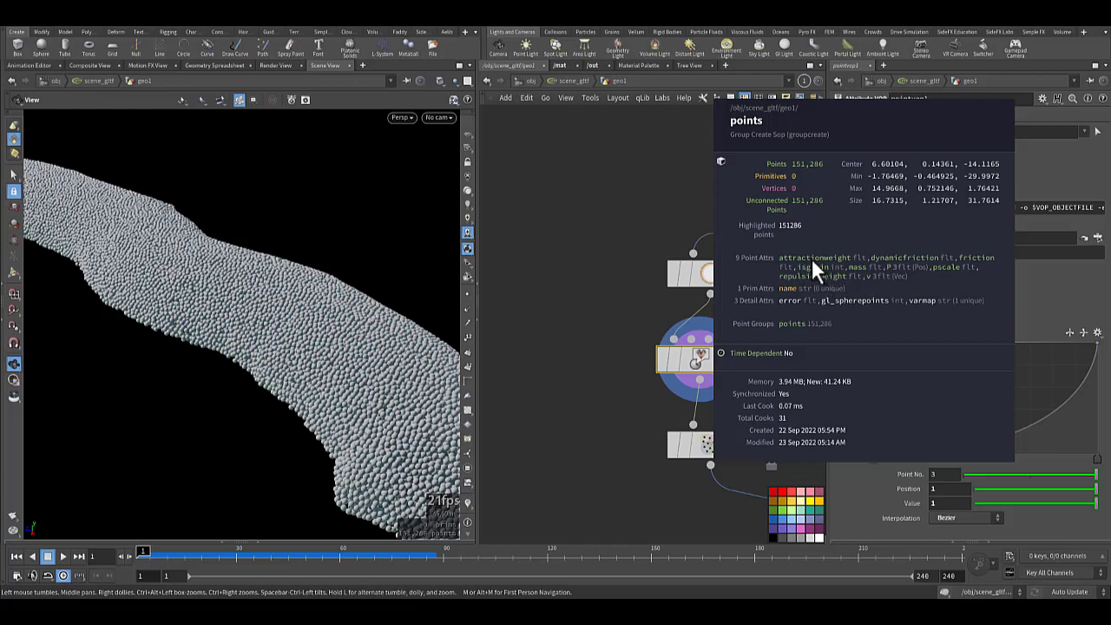
- Open the network inside pointvop1 and show the aanoise1 node's parameters
middle_click_drag(582, 301, 528, 288)
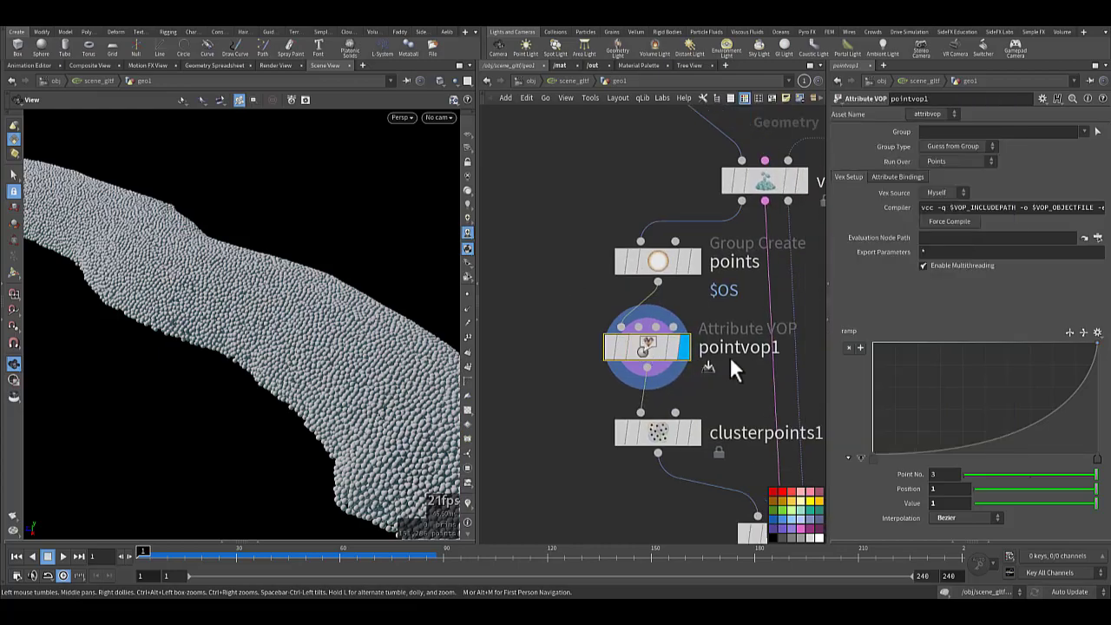
double_click(660, 354)
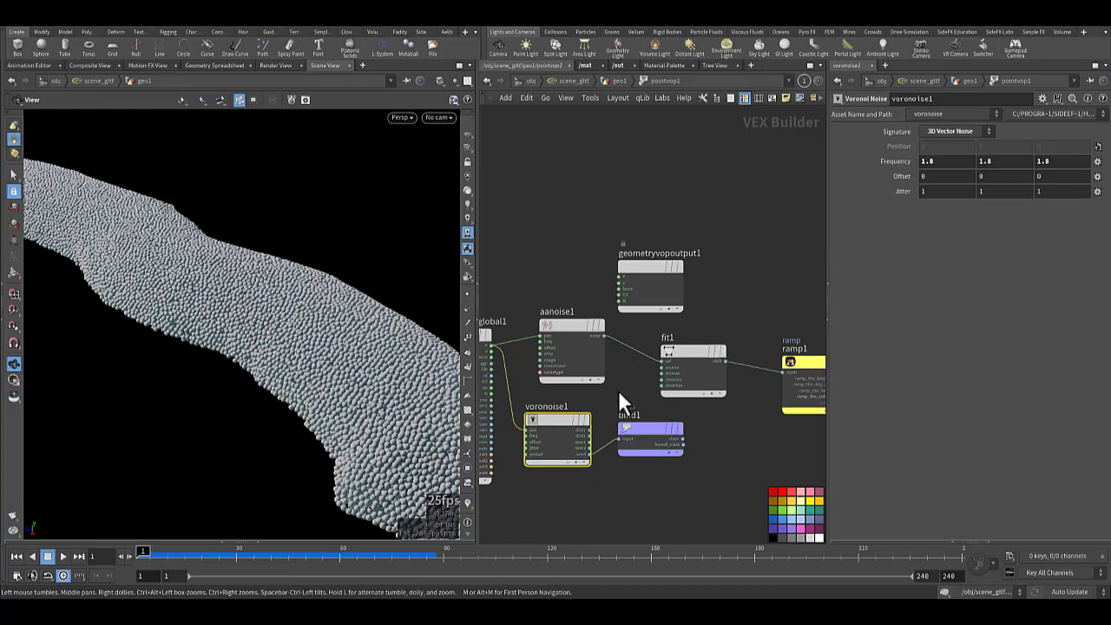
scroll(608, 246, "up", 5)
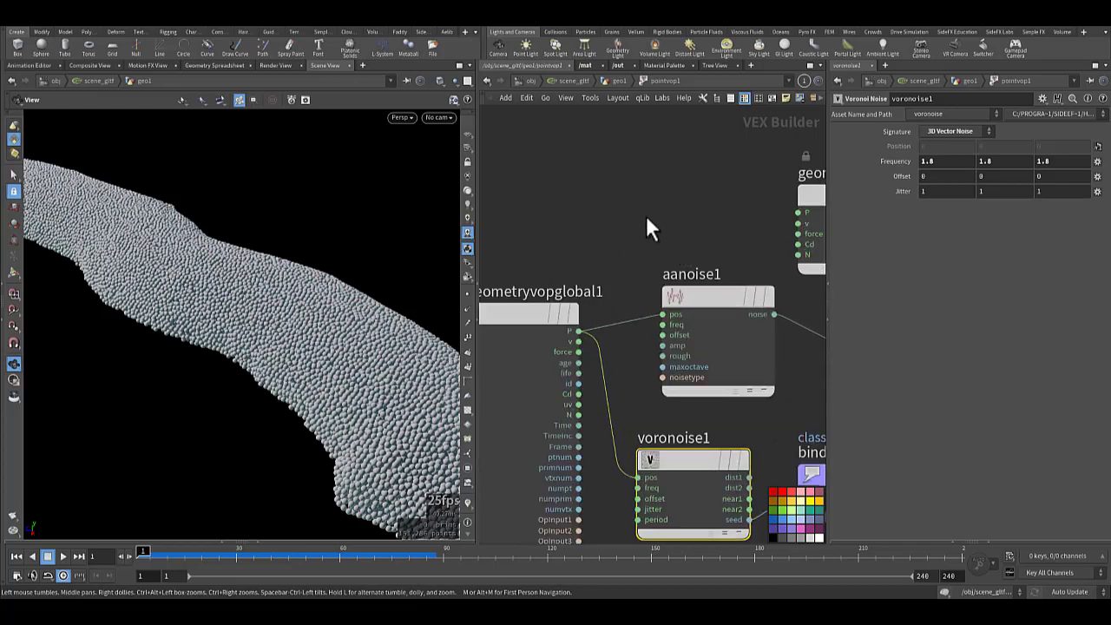
left_click(709, 335)
middle_click_drag(702, 252, 671, 241)
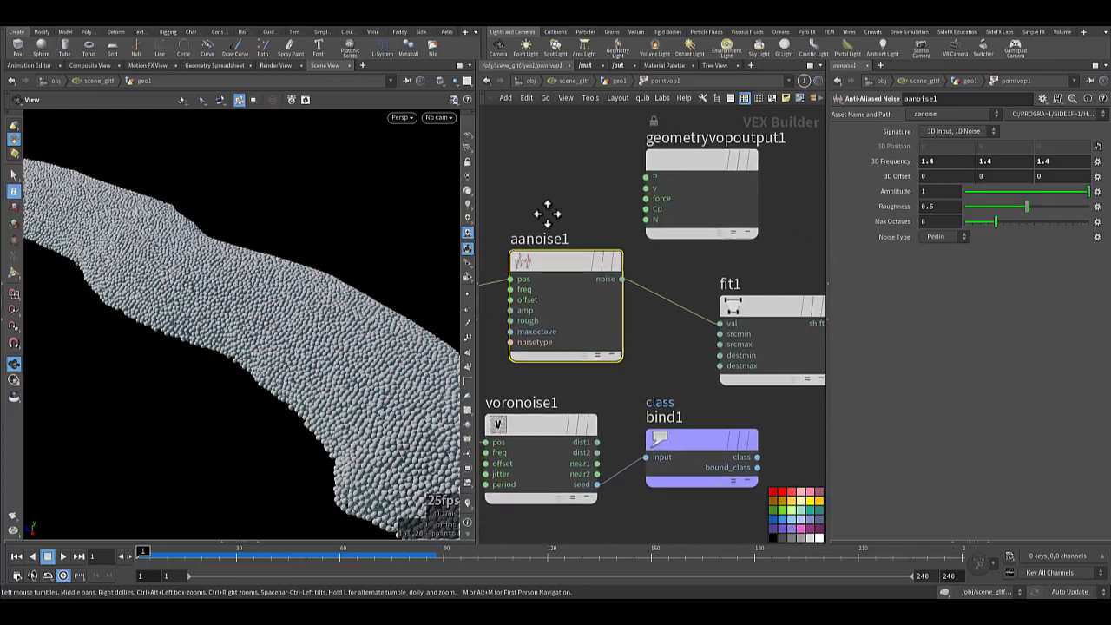
- Review fit1's source and destination range, and return to the parameters of aanoise1
middle_click_drag(547, 214, 540, 213)
middle_click_drag(672, 279, 632, 267)
left_click_drag(631, 261, 717, 342)
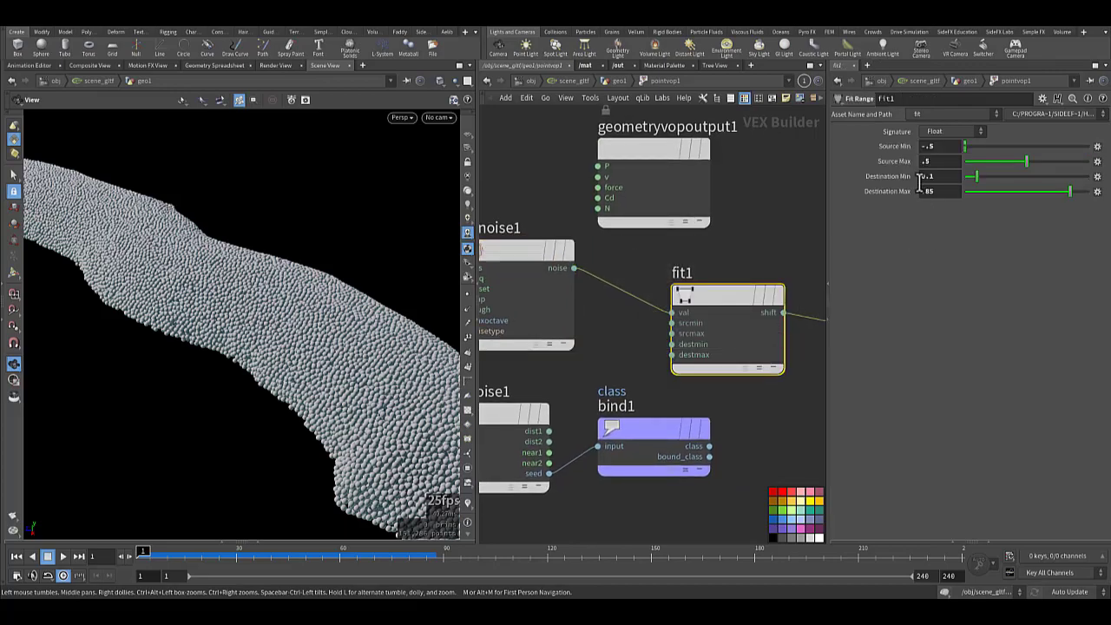
middle_click_drag(603, 256, 664, 273)
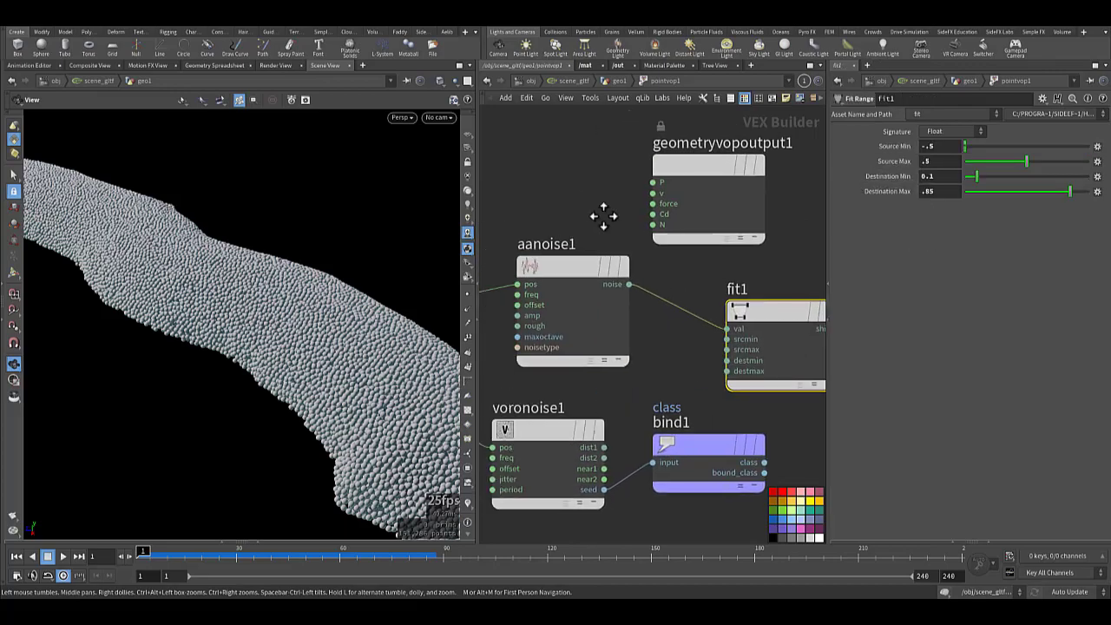
left_click(541, 298)
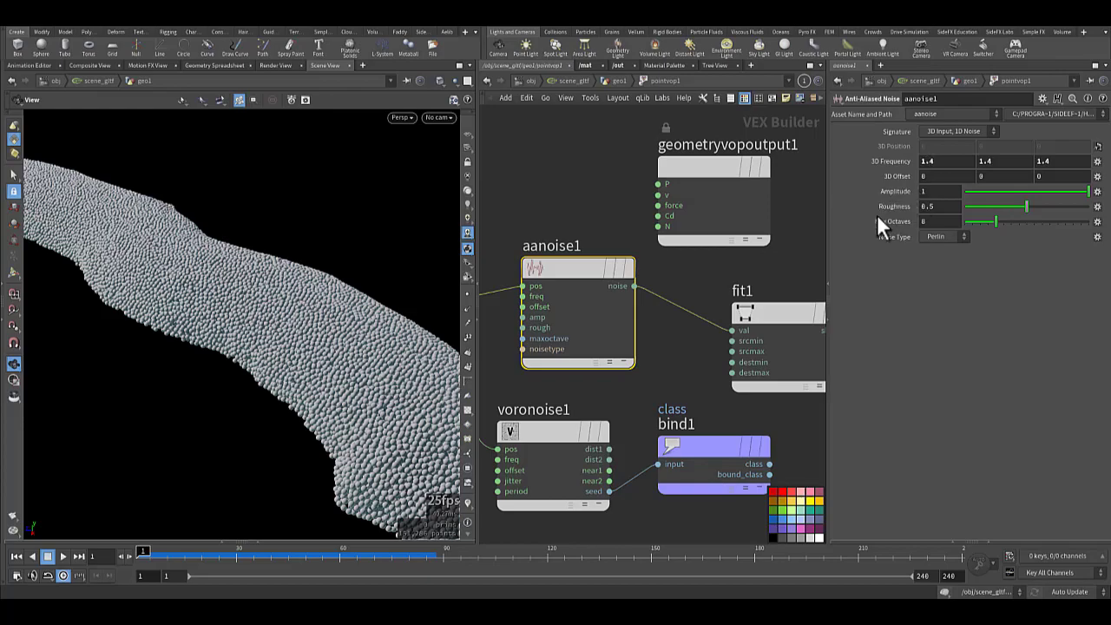
- Follow the noise chain through fit1 to ramp1, reviewing the parameters of each node
middle_click_drag(788, 252, 687, 236)
left_click(644, 333)
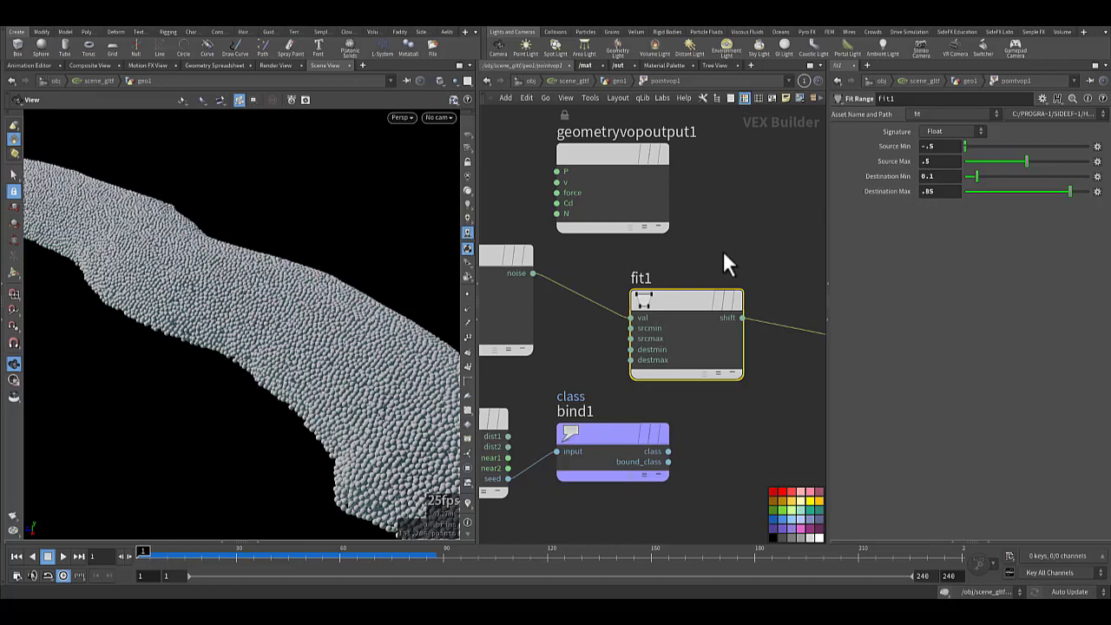
middle_click_drag(719, 253, 667, 235)
left_click(618, 335)
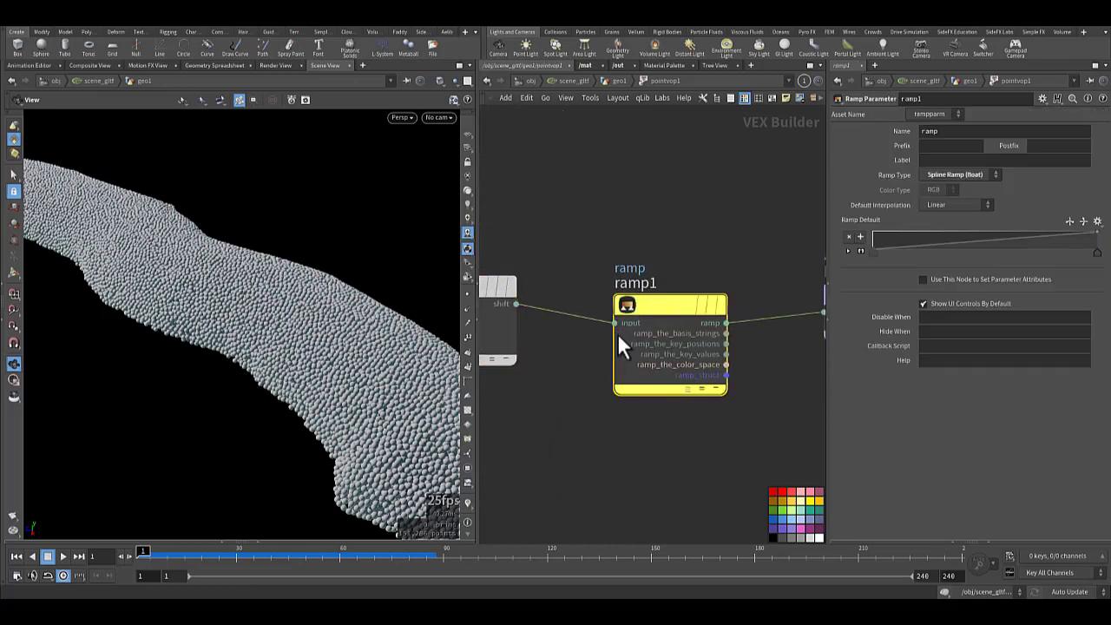
middle_click_drag(739, 266, 692, 258)
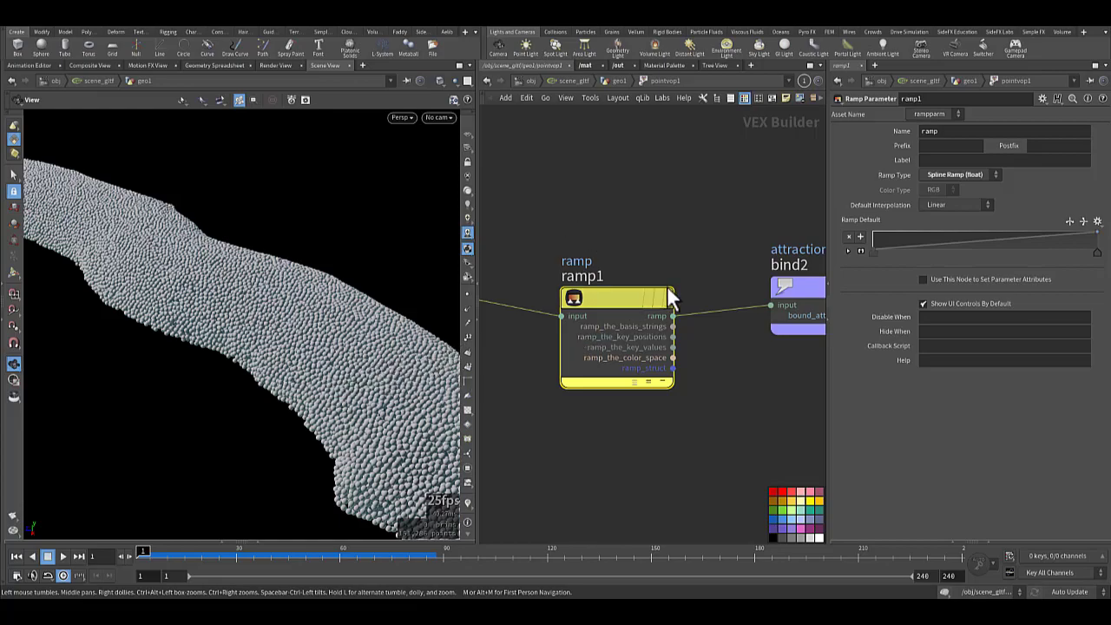
- Review the ramp curve on pointvop1 at the geo1 level, and reopen its network to show bind2's attractionweight name
left_click(619, 80)
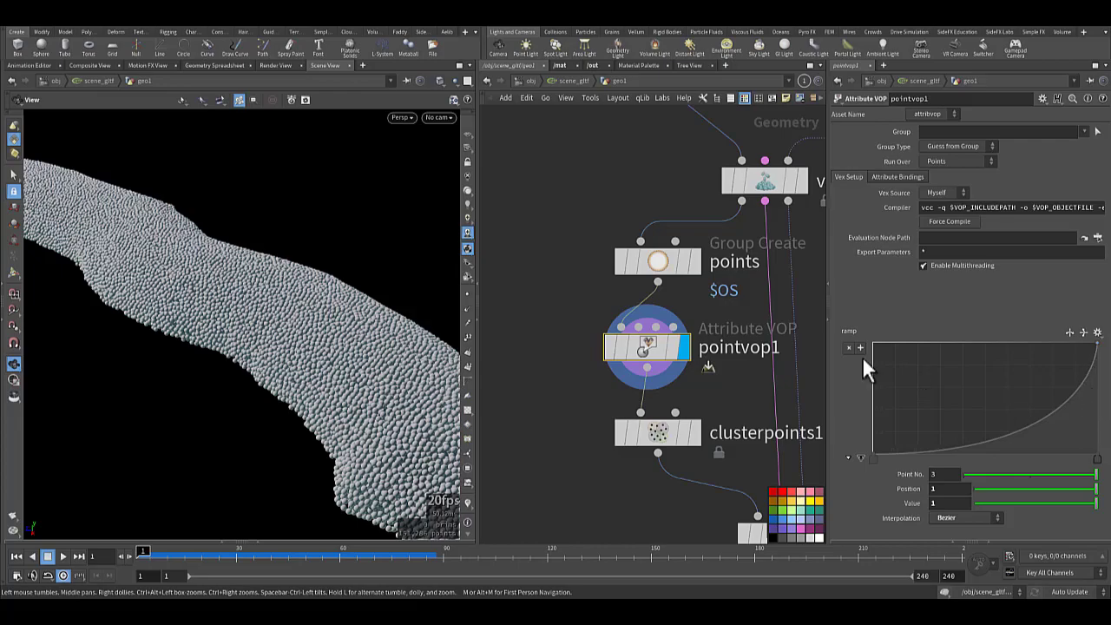
double_click(646, 344)
middle_click_drag(725, 379, 625, 388)
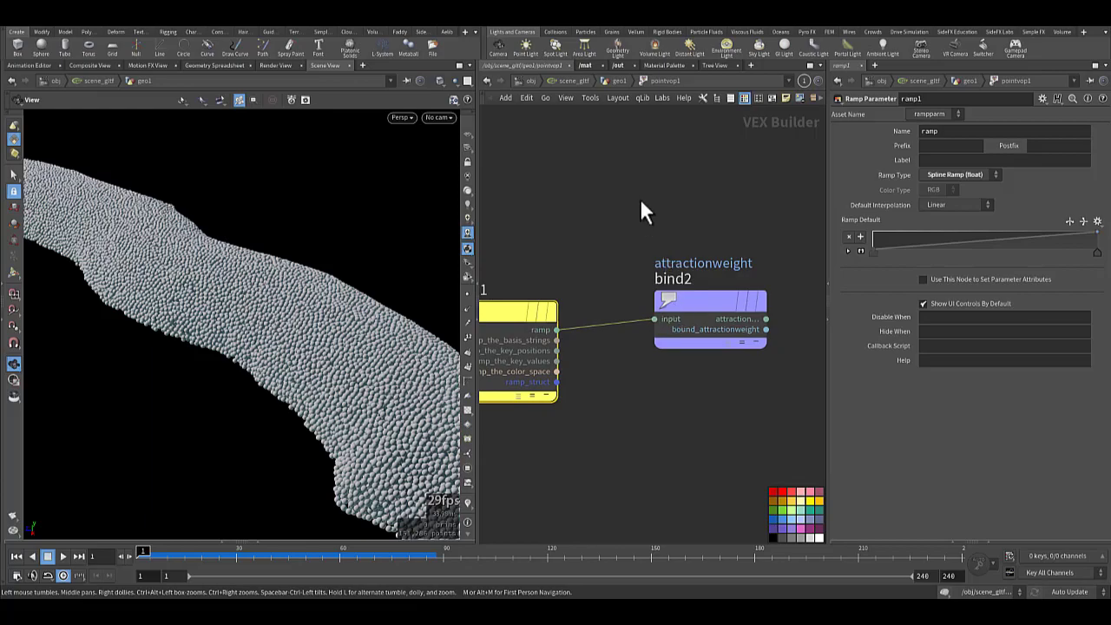
left_click(766, 342)
double_click(995, 130)
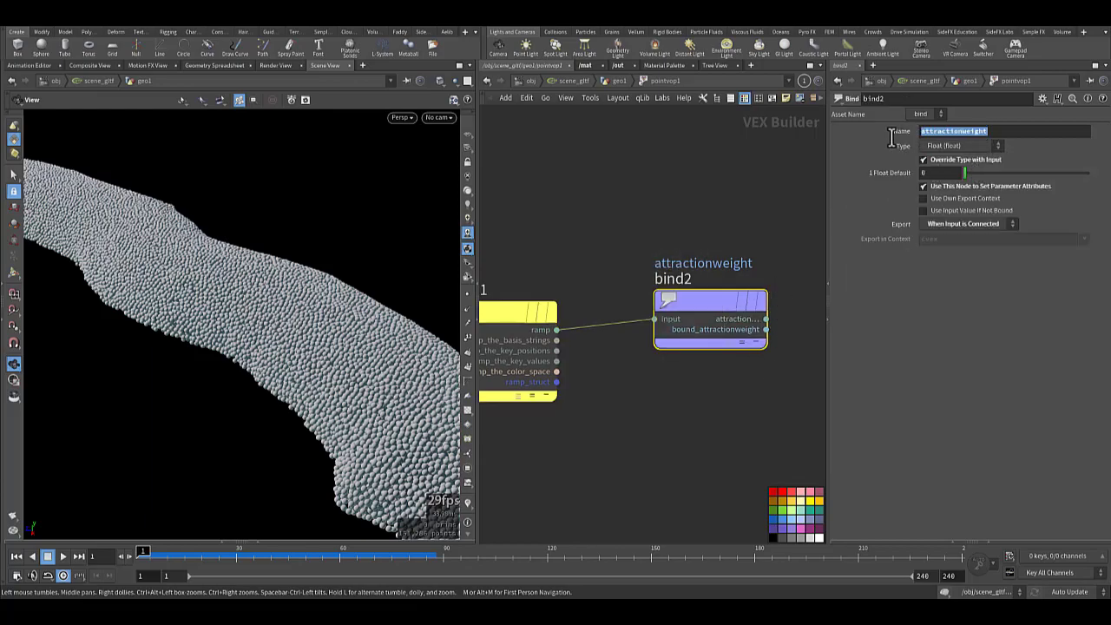
- Connect fit1's shift output to the Cd input of geometryvopoutput1, and examine the coloured grain strip
middle_click_drag(634, 207, 816, 236)
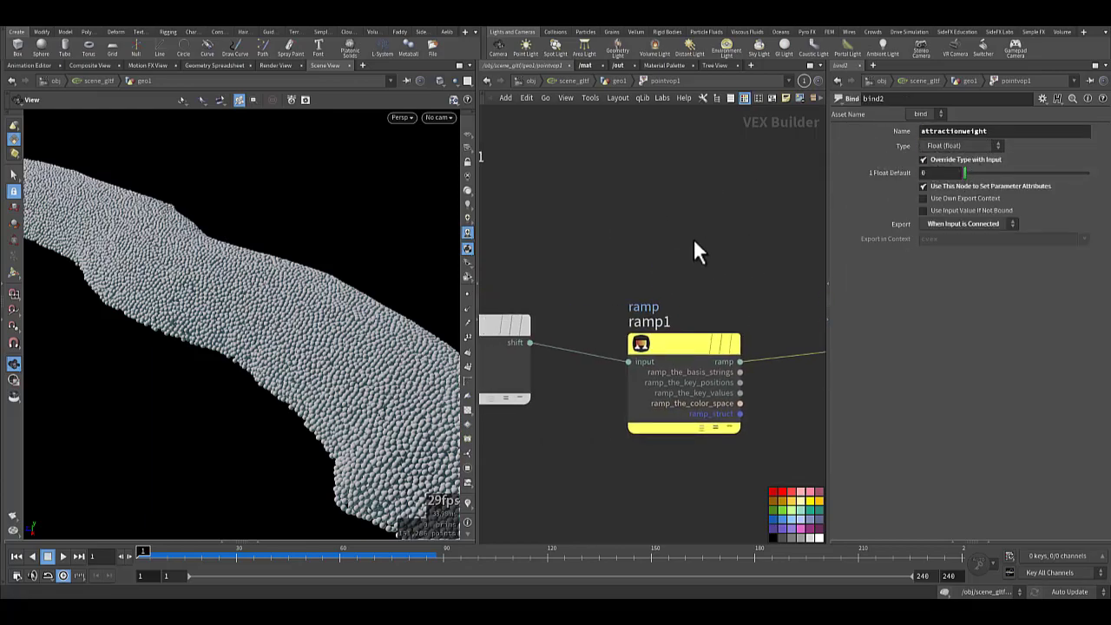
mouse_move(677, 234)
middle_mouse_down()
mouse_move(796, 274)
mouse_move(769, 281)
middle_mouse_up()
scroll(763, 274, "down", 3)
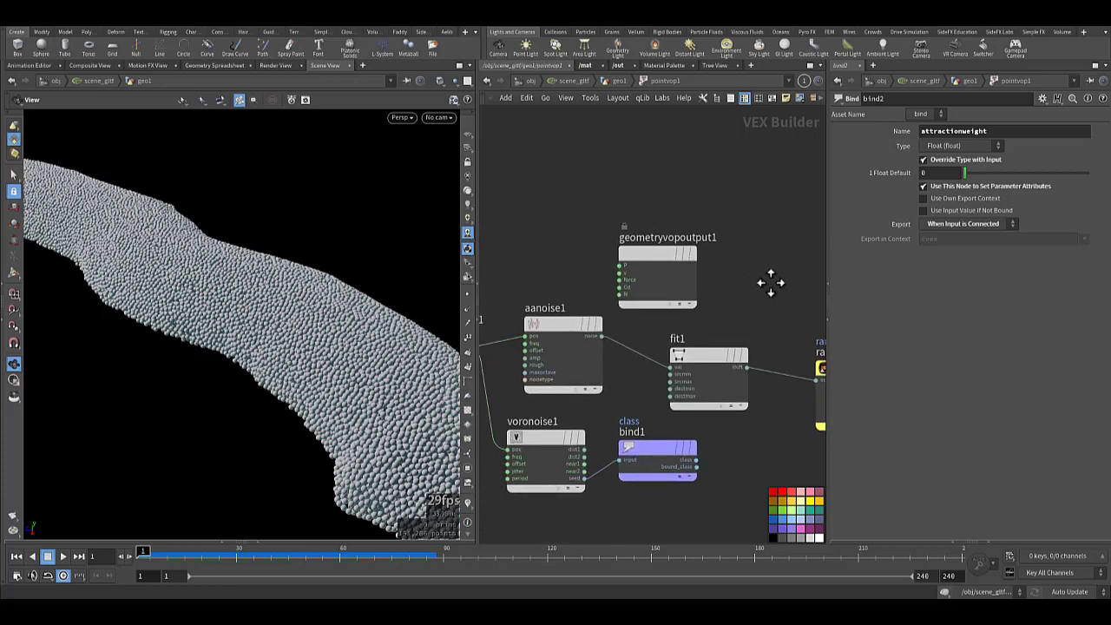
left_click(748, 368)
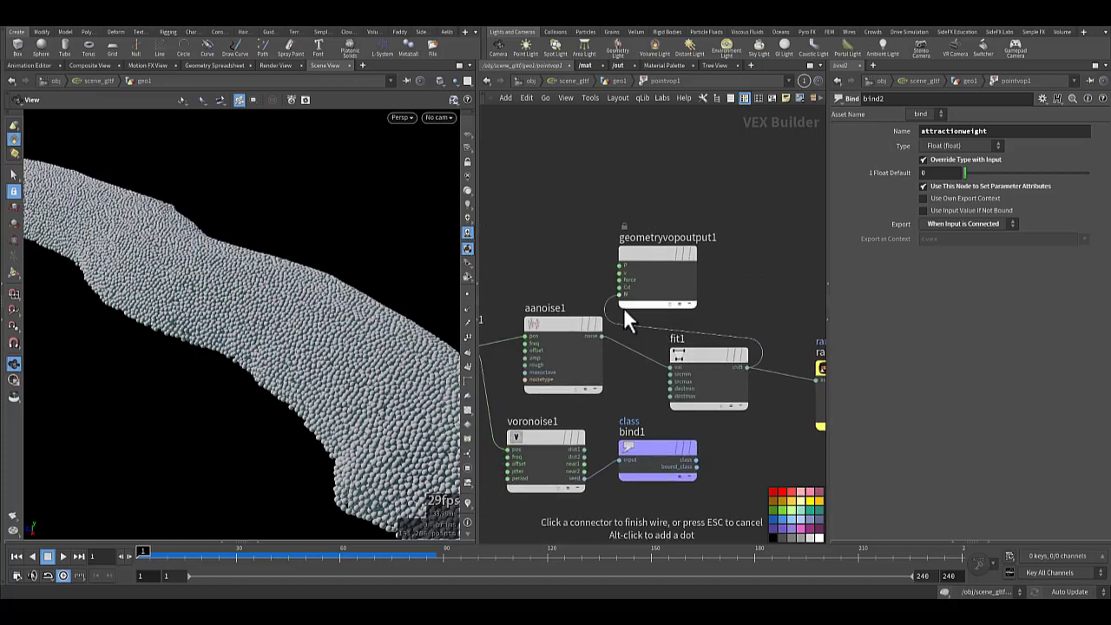
left_click(620, 287)
scroll(362, 328, "down", 10)
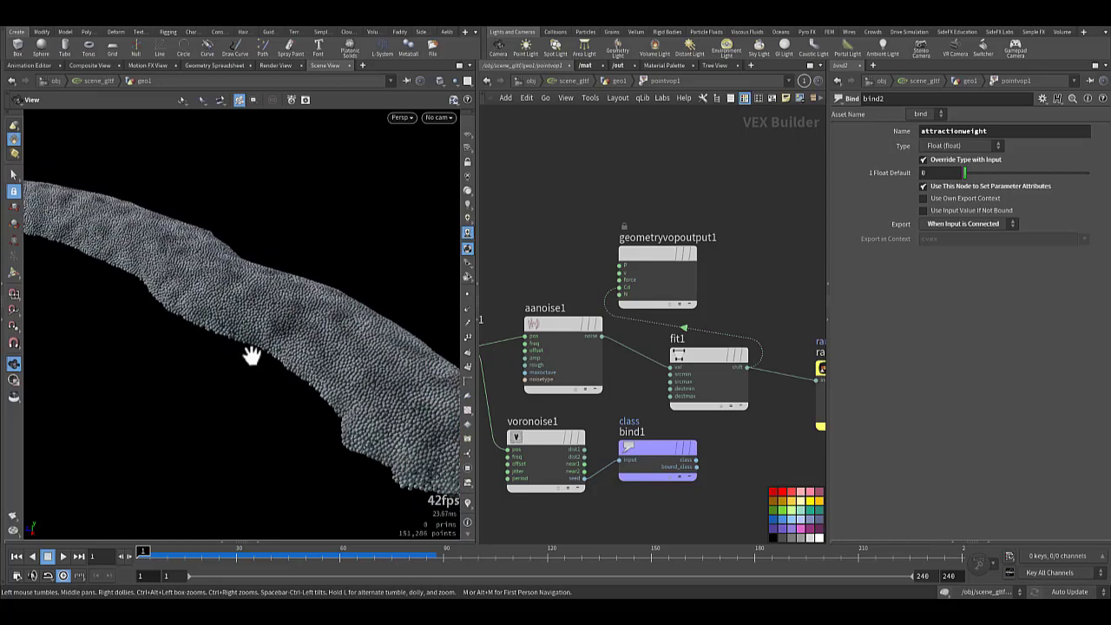
middle_click_drag(267, 313, 338, 333)
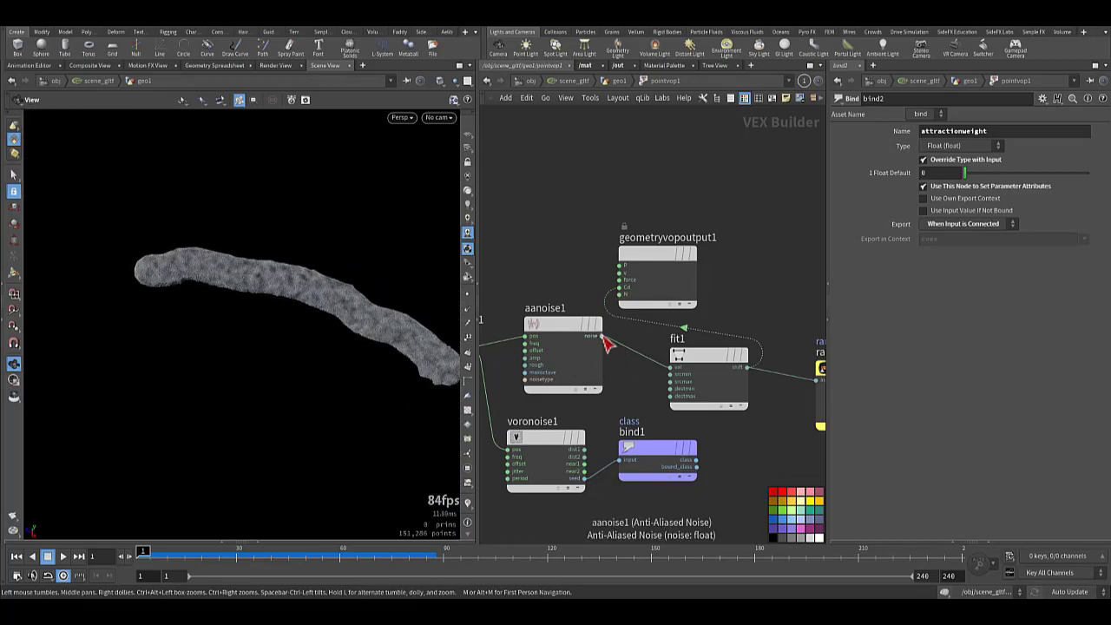
- Connect aanoise1's noise output directly to the Cd input of geometryvopoutput1, and examine the noise pattern on the grains
left_click(603, 337)
left_click(616, 287)
left_click_drag(325, 312, 425, 280)
right_click_drag(424, 280, 400, 333)
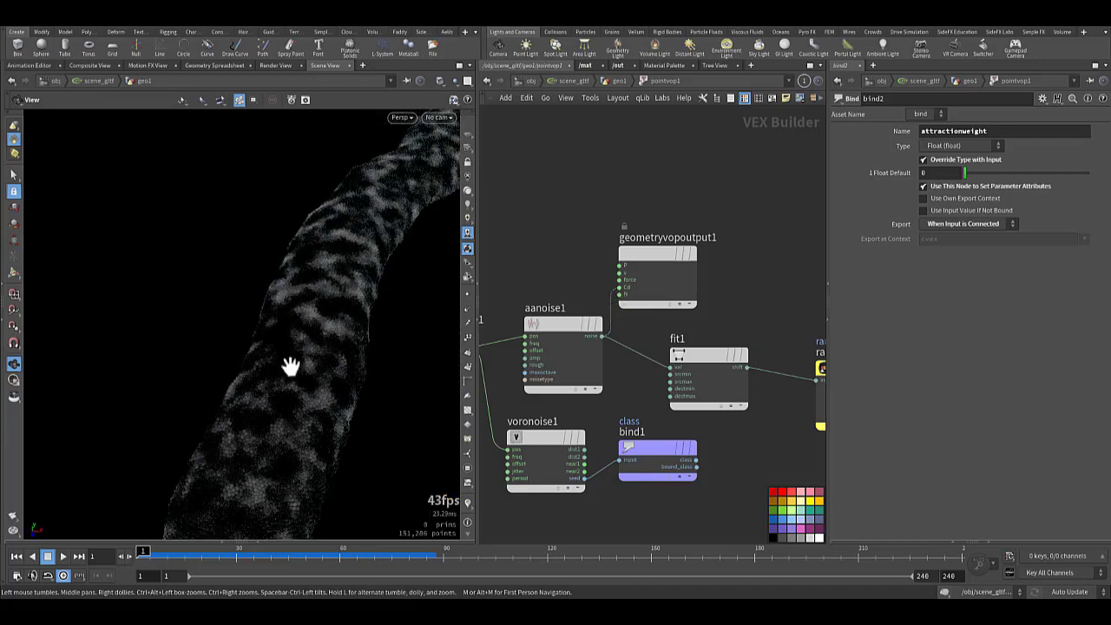
left_click_drag(291, 367, 350, 390)
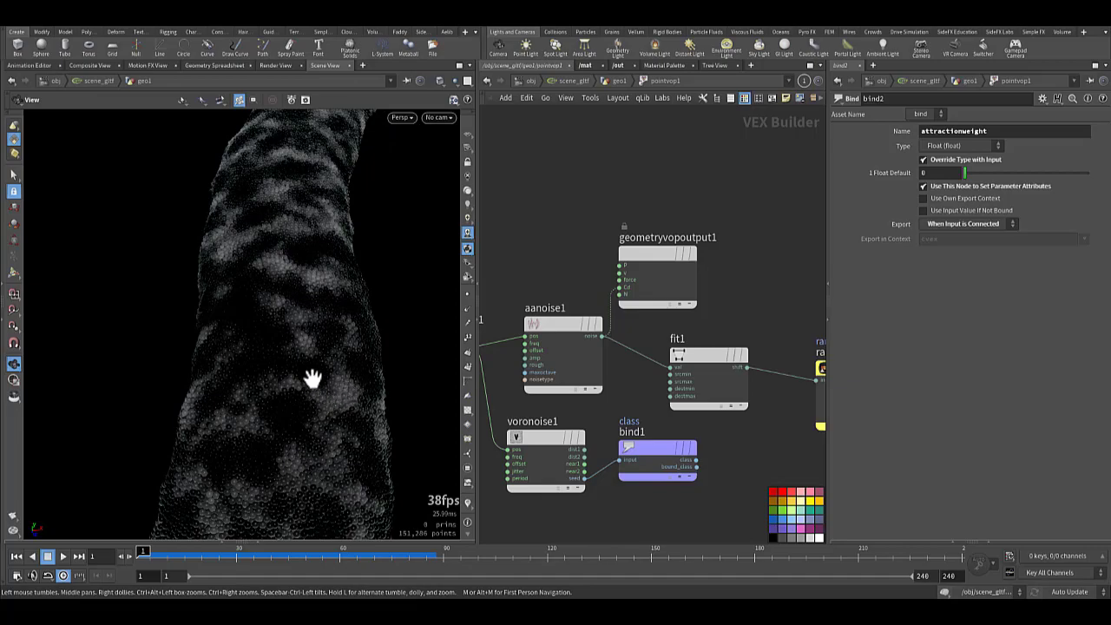
left_click_drag(303, 380, 374, 336)
- Disconnect the noise wire from the Cd input of geometryvopoutput1
middle_click_drag(762, 352, 694, 343)
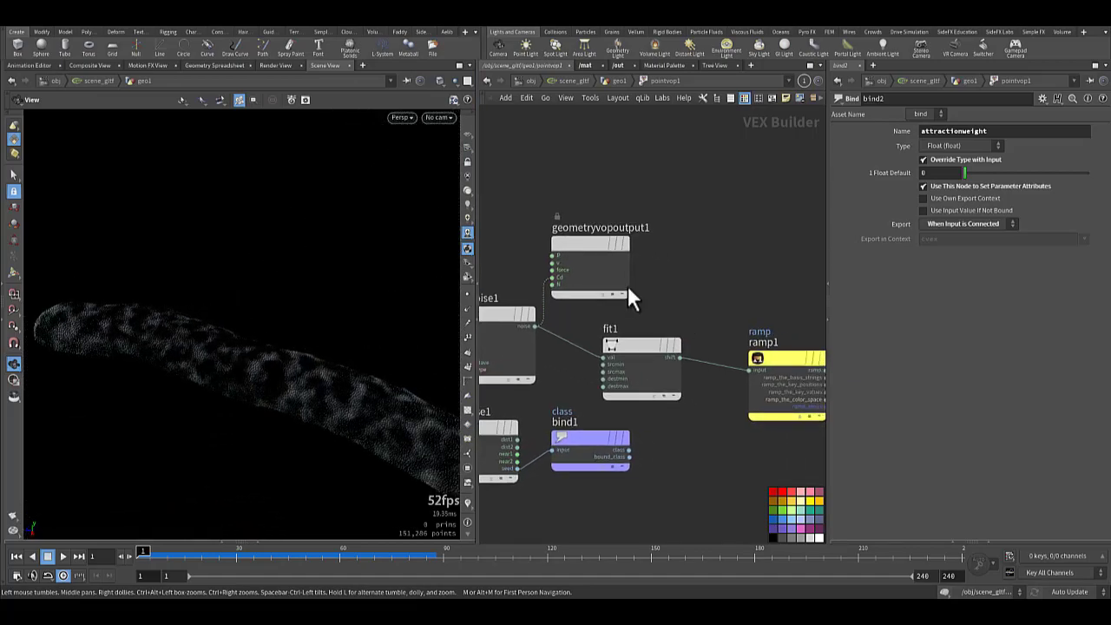
left_click(553, 278)
left_click(508, 209)
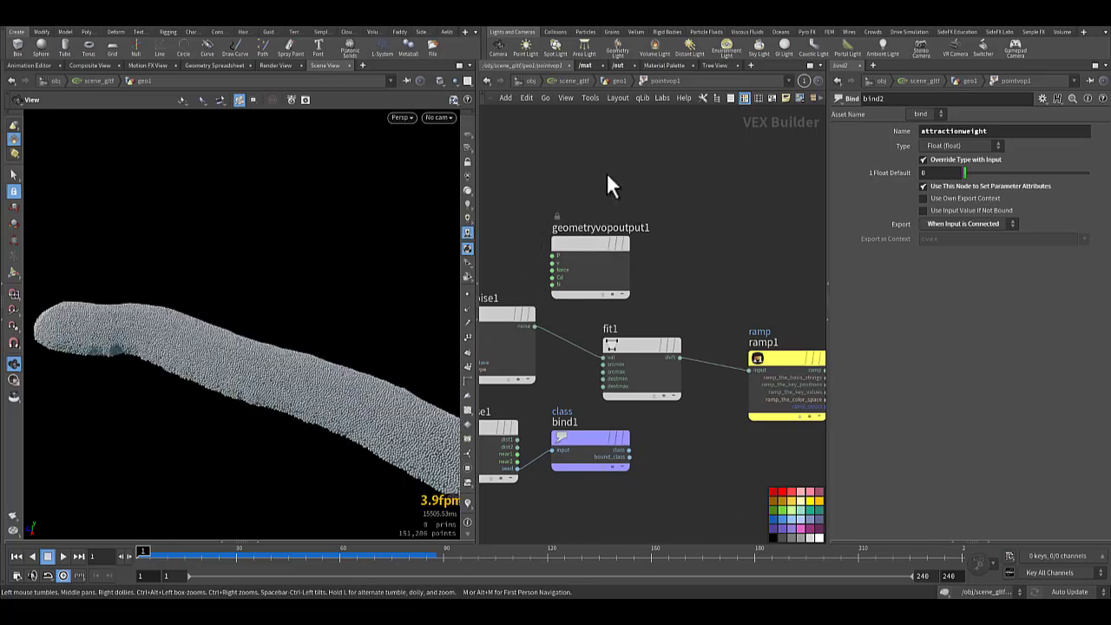
- Connect bind1's class output to the Cd input of geometryvopoutput1, and examine the pattern on the grain strip
middle_click_drag(686, 216, 702, 180)
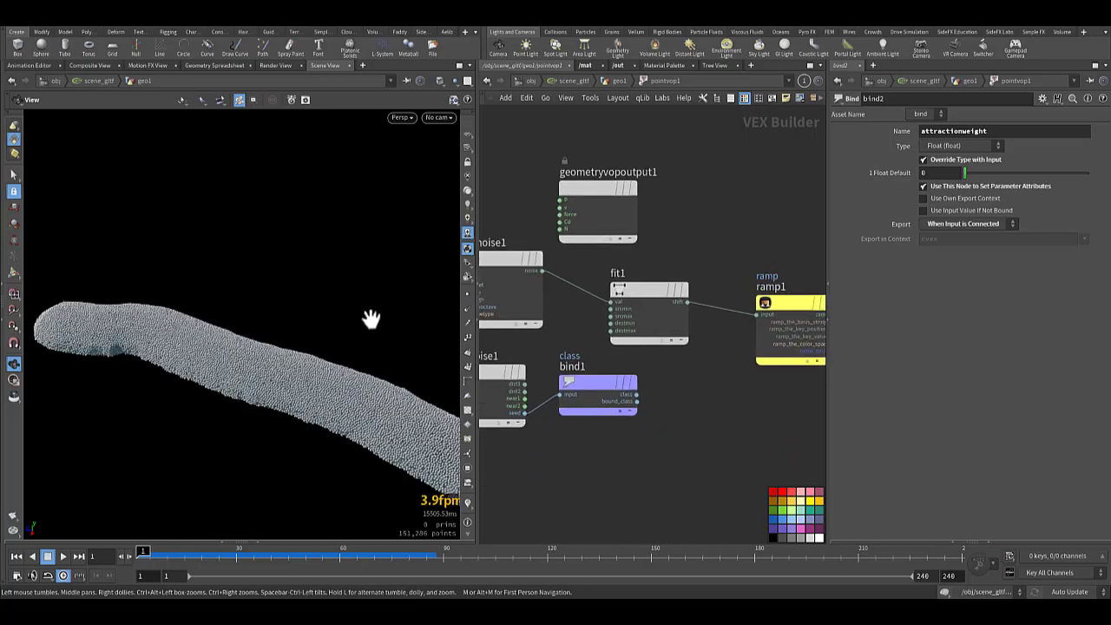
left_click_drag(303, 359, 449, 422)
middle_click_drag(574, 464, 775, 458)
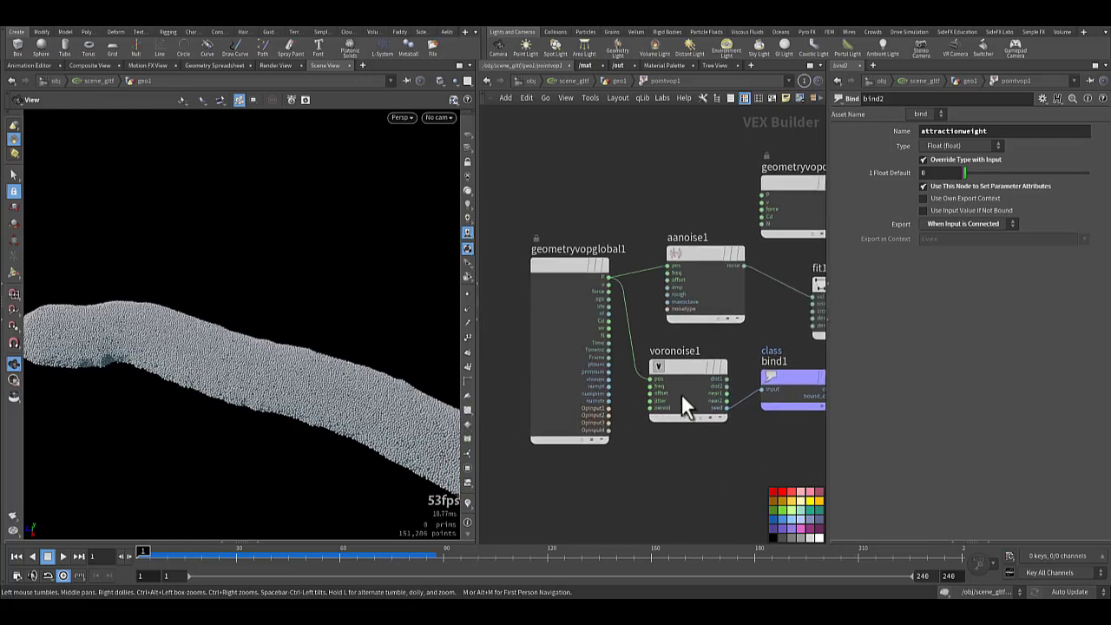
middle_click_drag(710, 469, 630, 461)
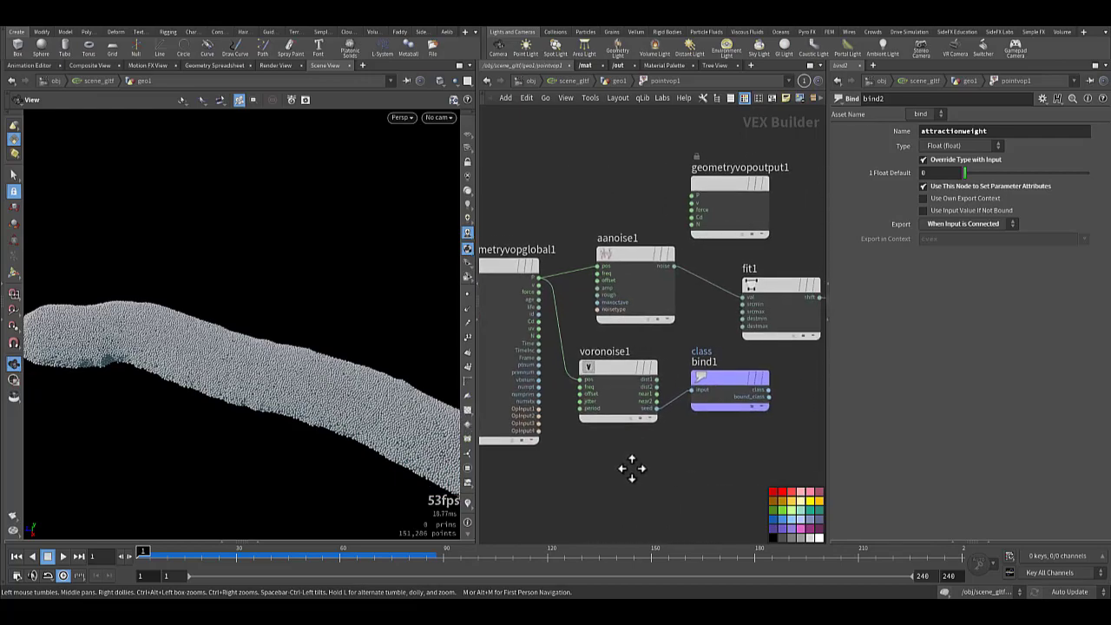
left_click(776, 397)
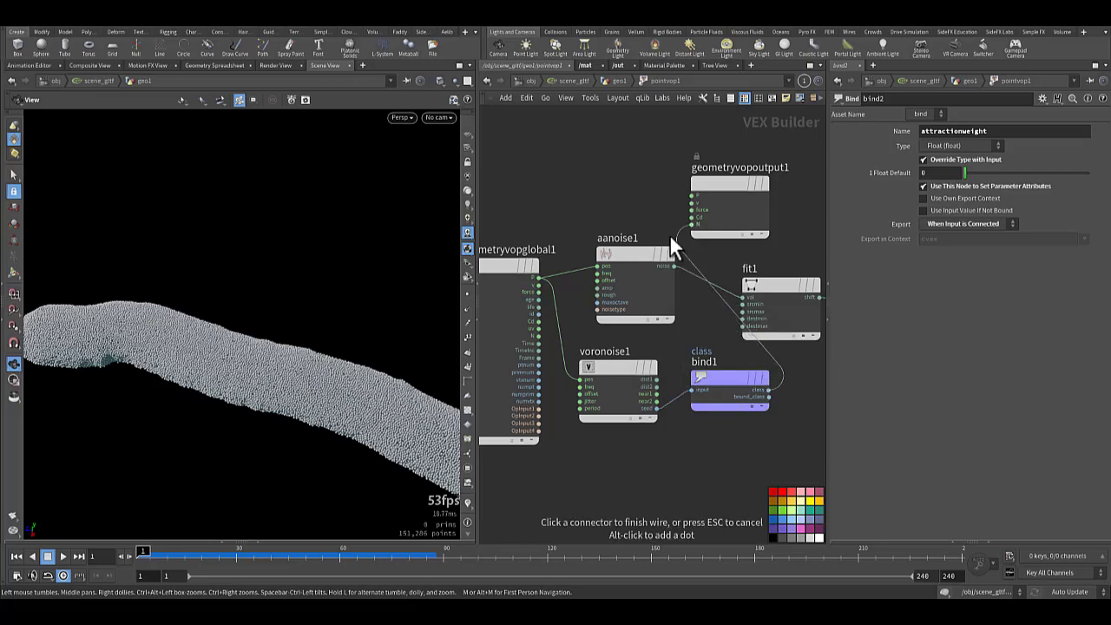
left_click_drag(364, 324, 178, 340)
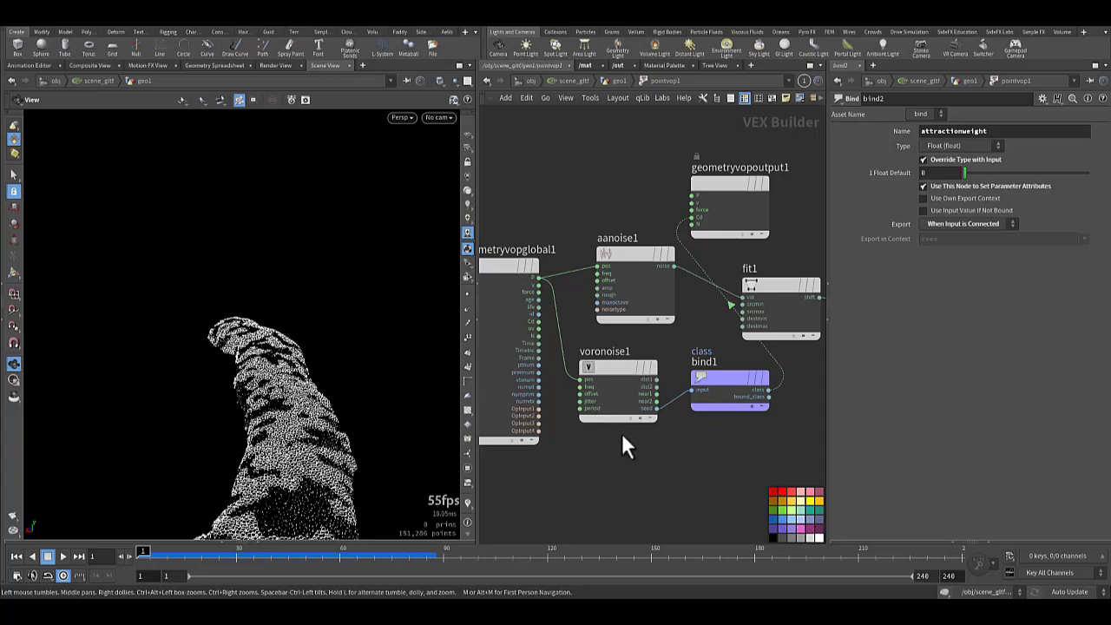
- Review voronoise1's frequency and jitter settings, and examine the Voronoi class pattern on the grains up close
left_click(624, 381)
left_click_drag(271, 412, 320, 360)
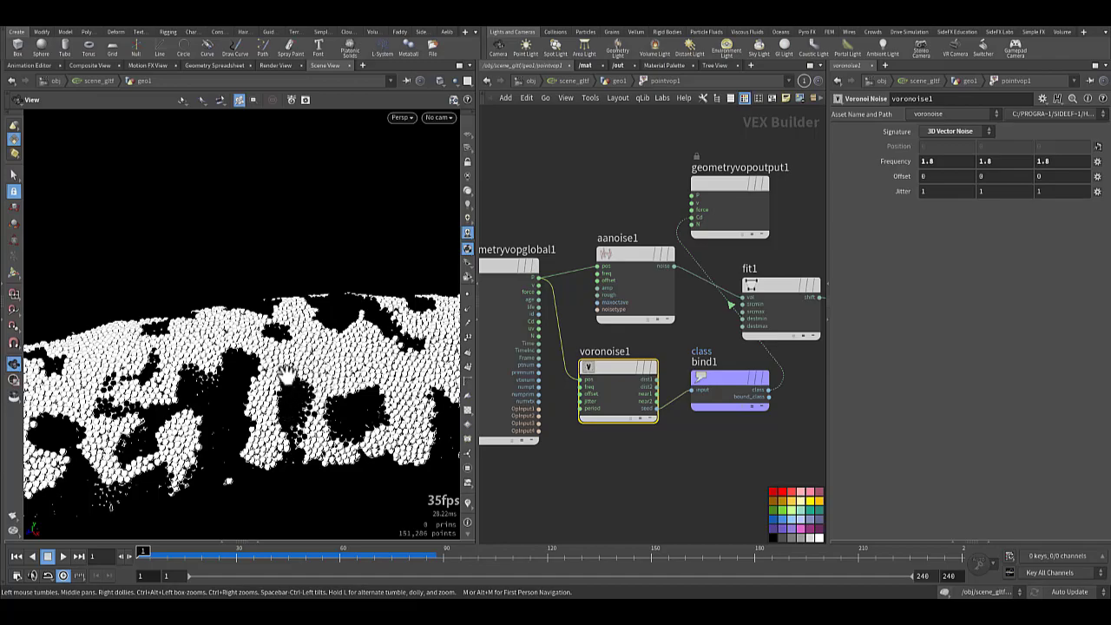
scroll(298, 379, "up", 3)
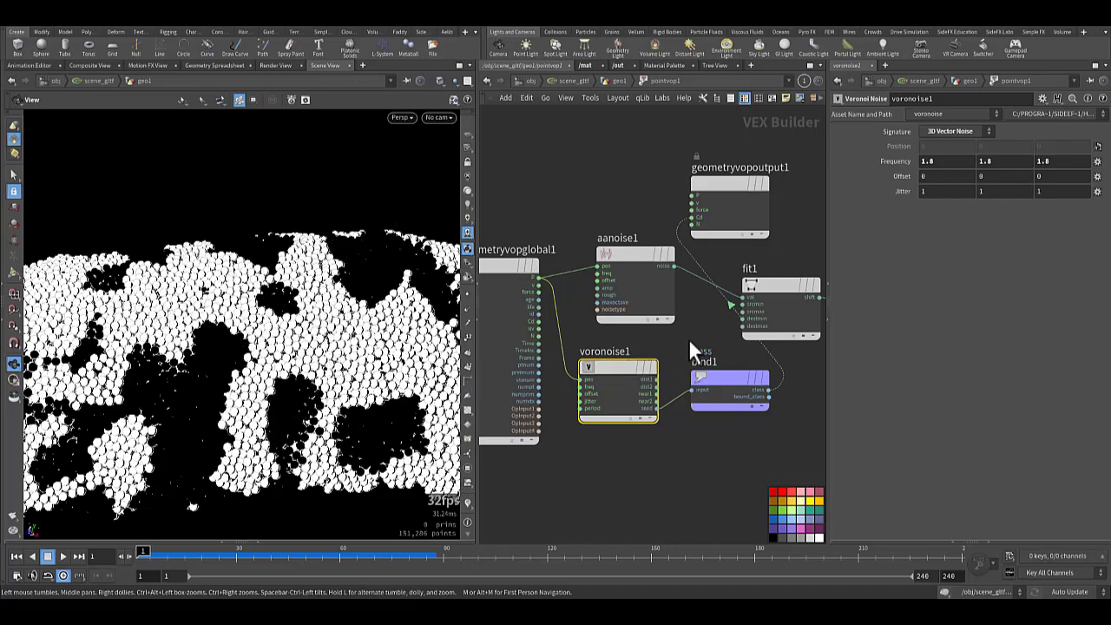
- Disconnect the class wire from the Cd input of geometryvopoutput1
left_click(687, 216)
left_click(641, 189)
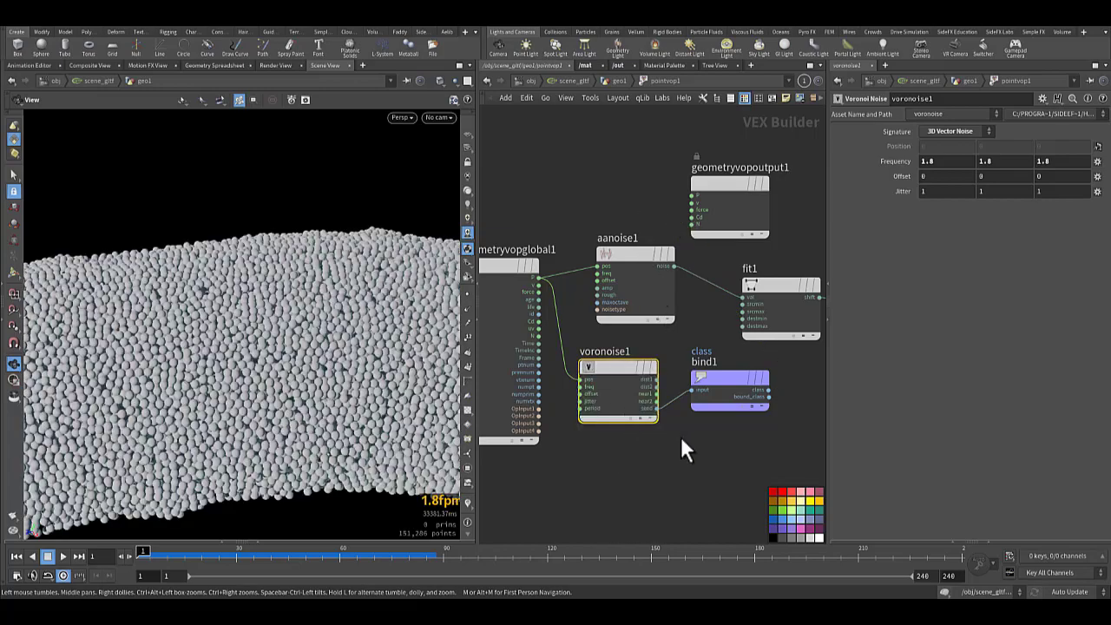
- Trace voronoise1's seed output into bind1, and review the class attribute name set on bind1
middle_click_drag(709, 439, 643, 440)
scroll(645, 439, "up", 3)
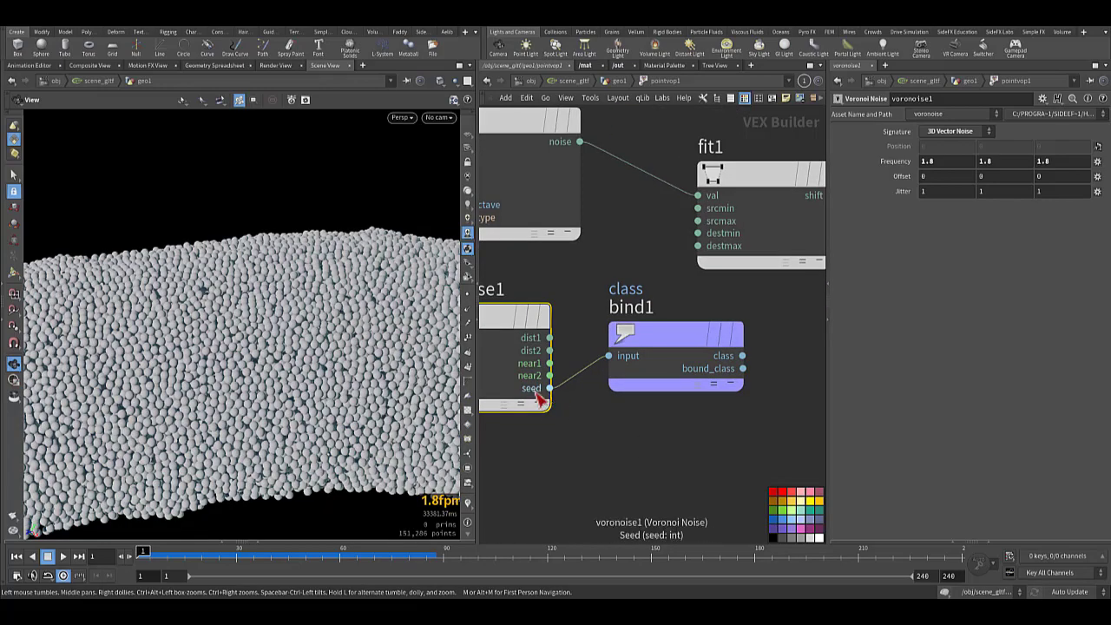
left_click(686, 307)
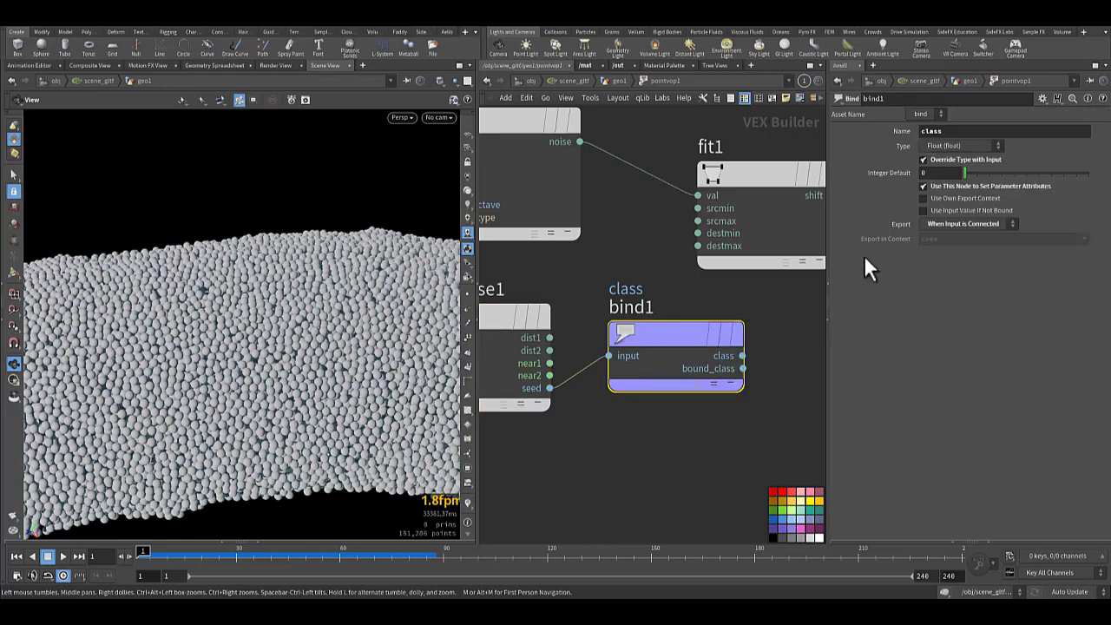
double_click(936, 131)
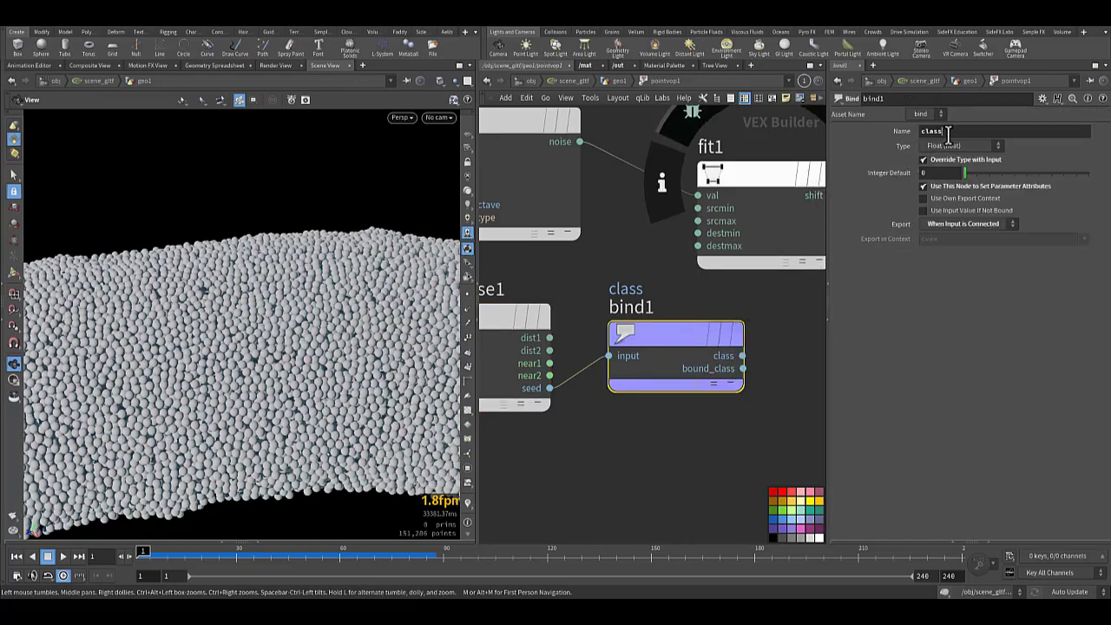
- Return to the geo1 level and open pointvop1's node info to check for the class point attribute
key("u")
mouse_move(640, 354)
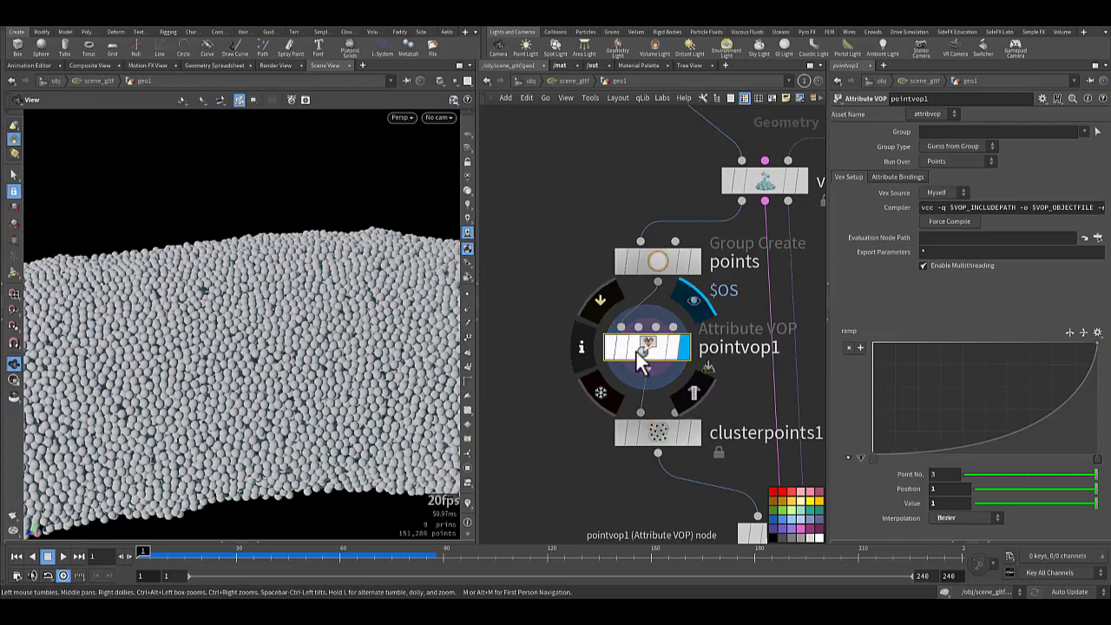
left_click(584, 348)
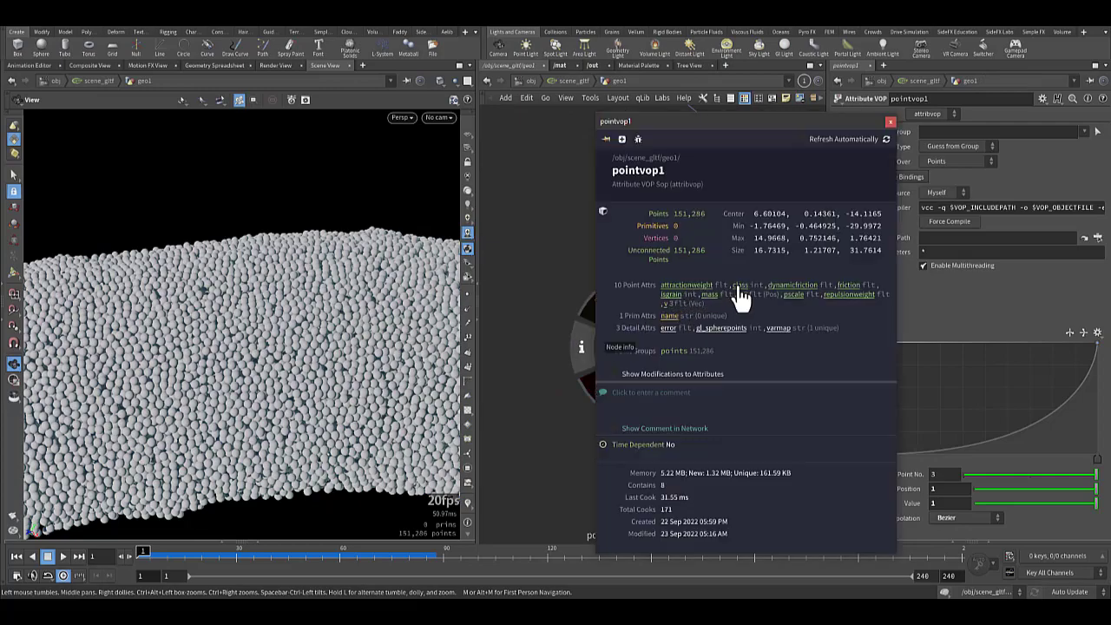
- Toggle the scene's class visualizer for pointvop1's output, and examine the grain strip
left_click(467, 503)
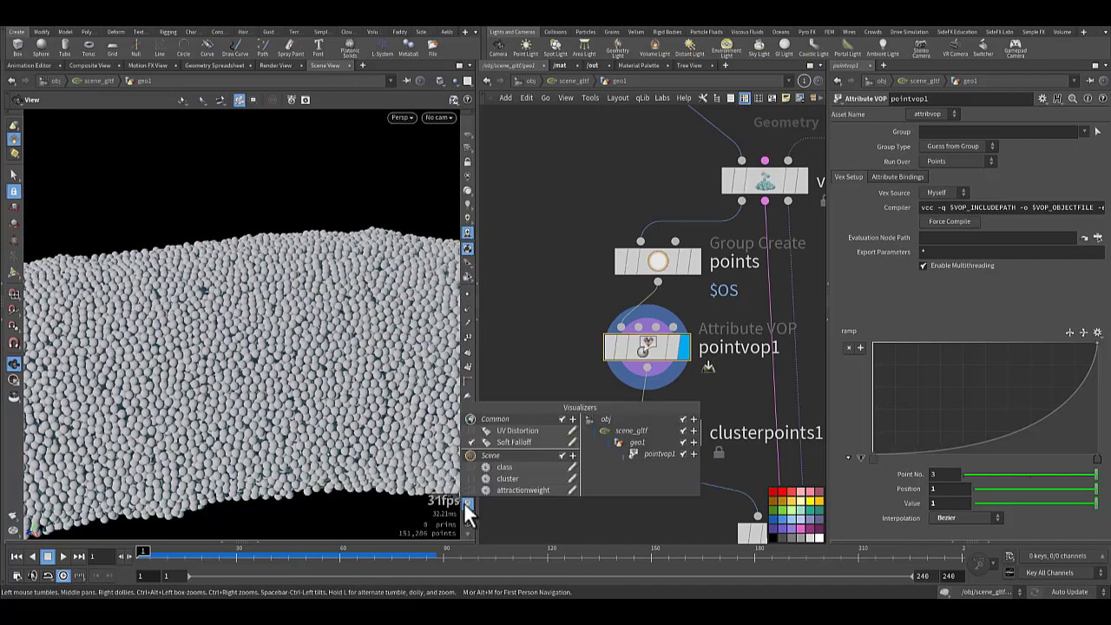
left_click(473, 468)
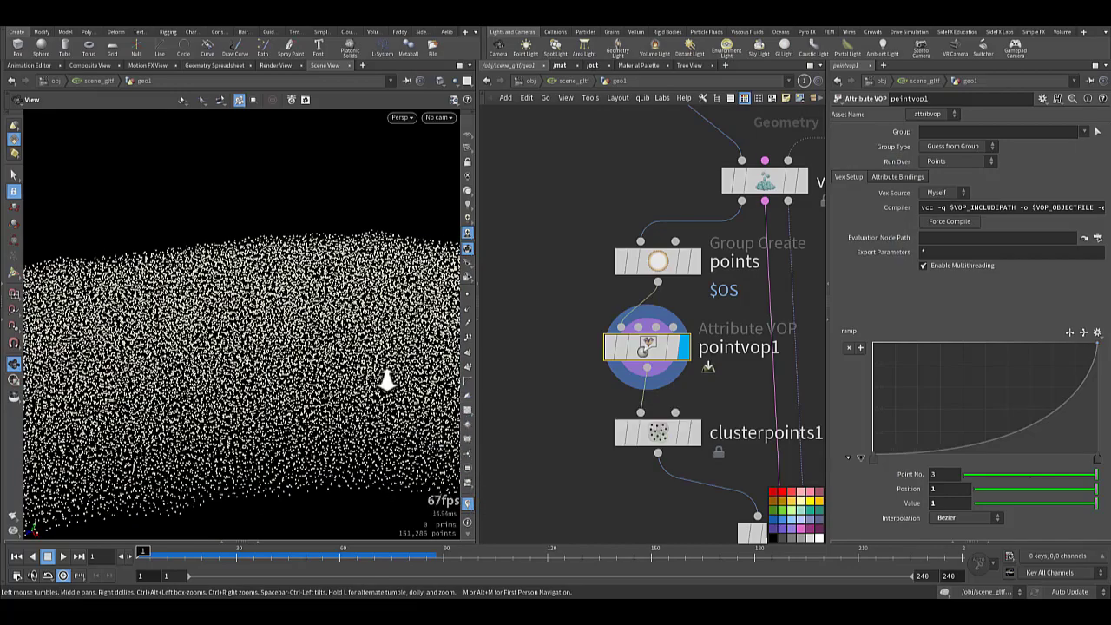
left_click_drag(387, 381, 351, 384)
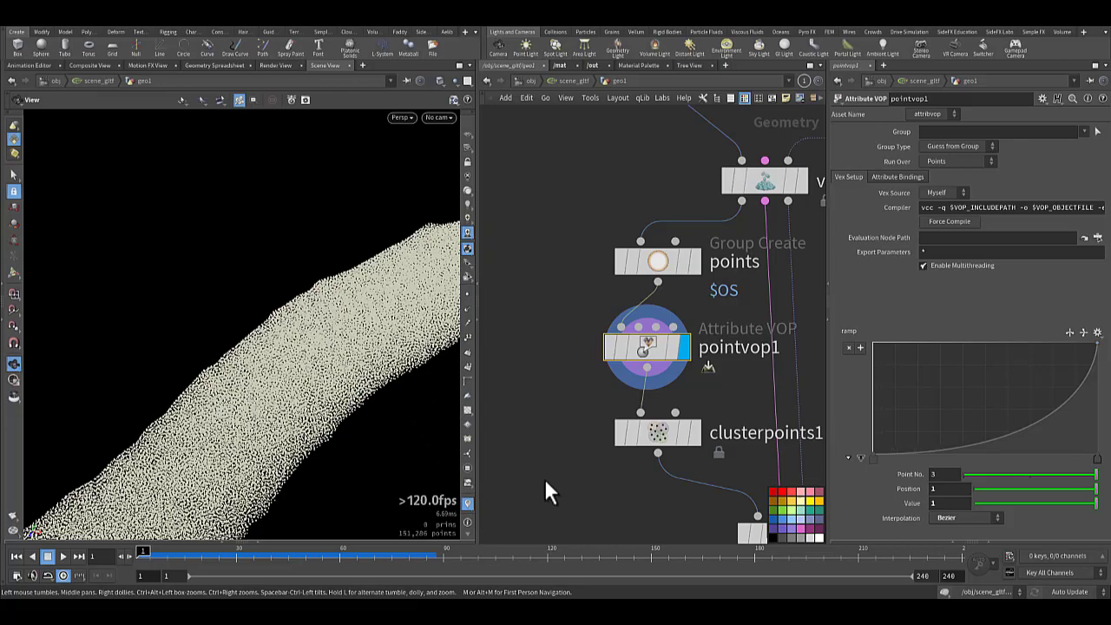
- Display clusterpoints1, review its class Threshold Attribute, and examine the coloured clusters along the grain strip
middle_click_drag(689, 411, 657, 306)
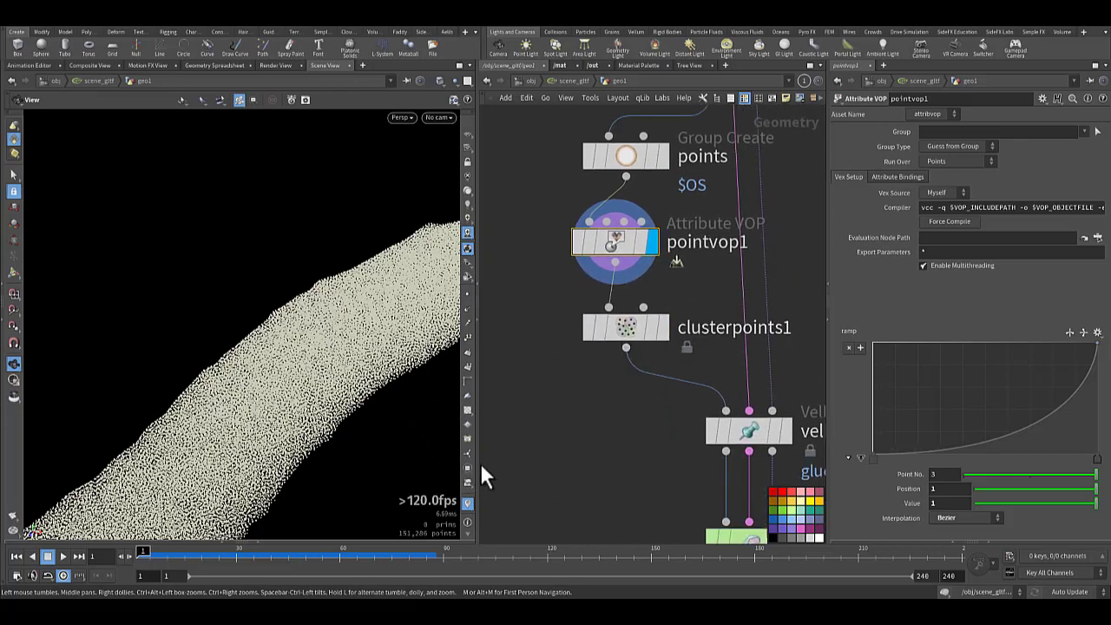
mouse_move(622, 334)
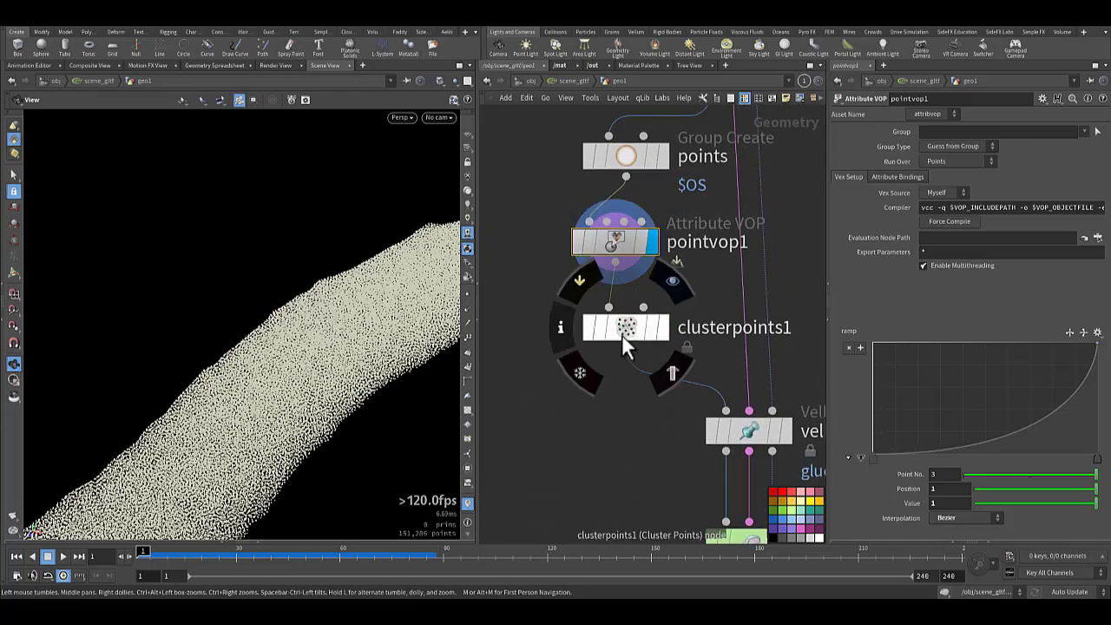
left_click(625, 334)
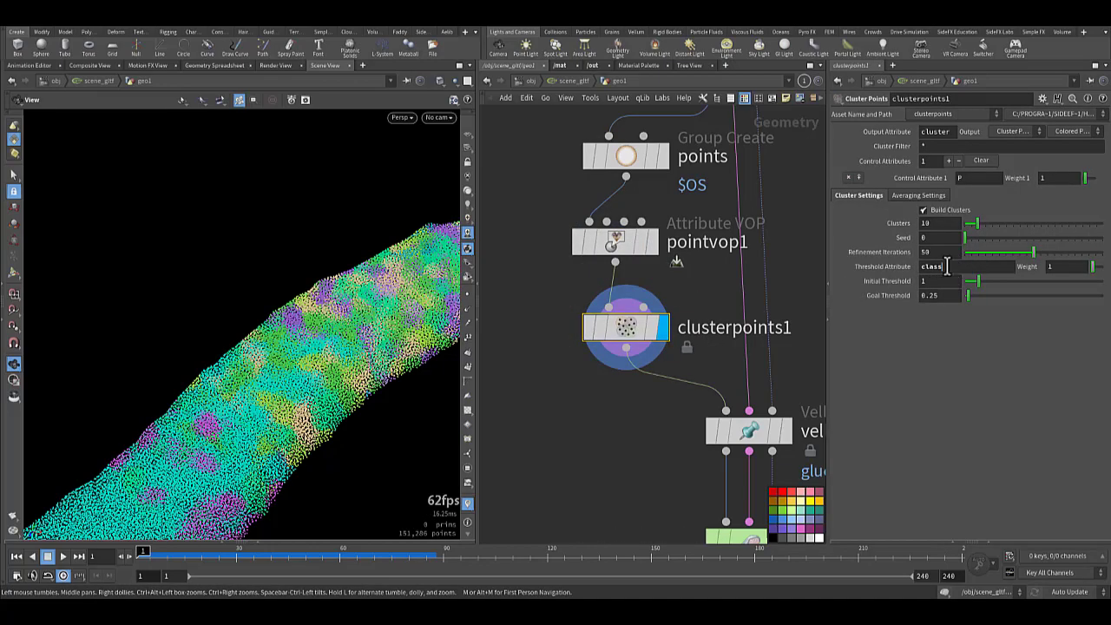
left_click_drag(946, 266, 915, 266)
left_click_drag(324, 348, 454, 460)
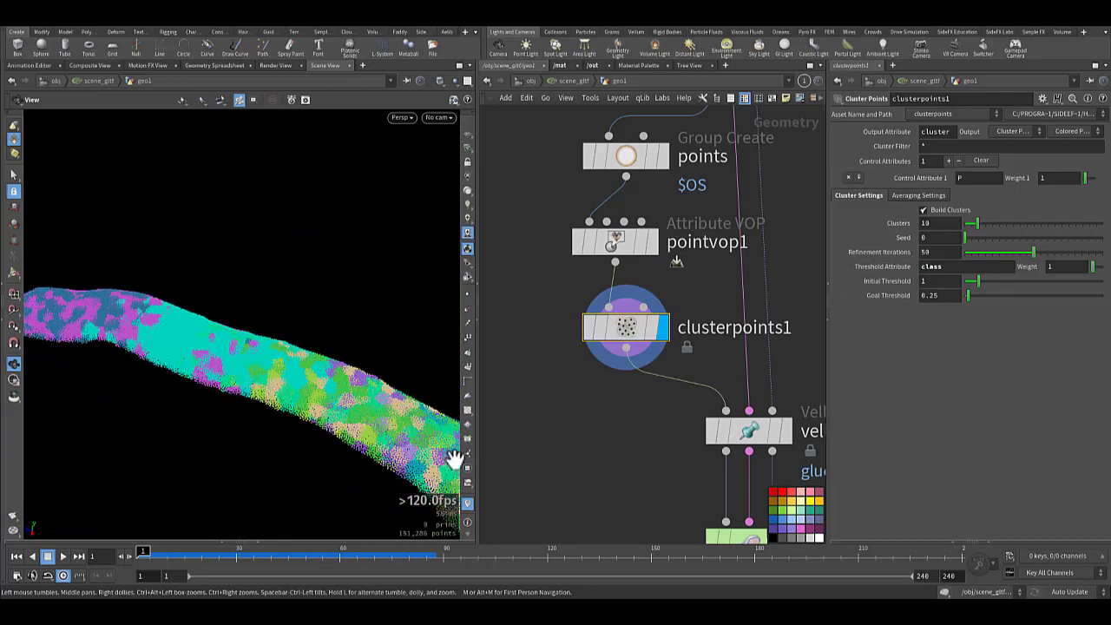
- Turn off the viewport visualizers and examine the cluster colours on the grain spheres
left_click(469, 502)
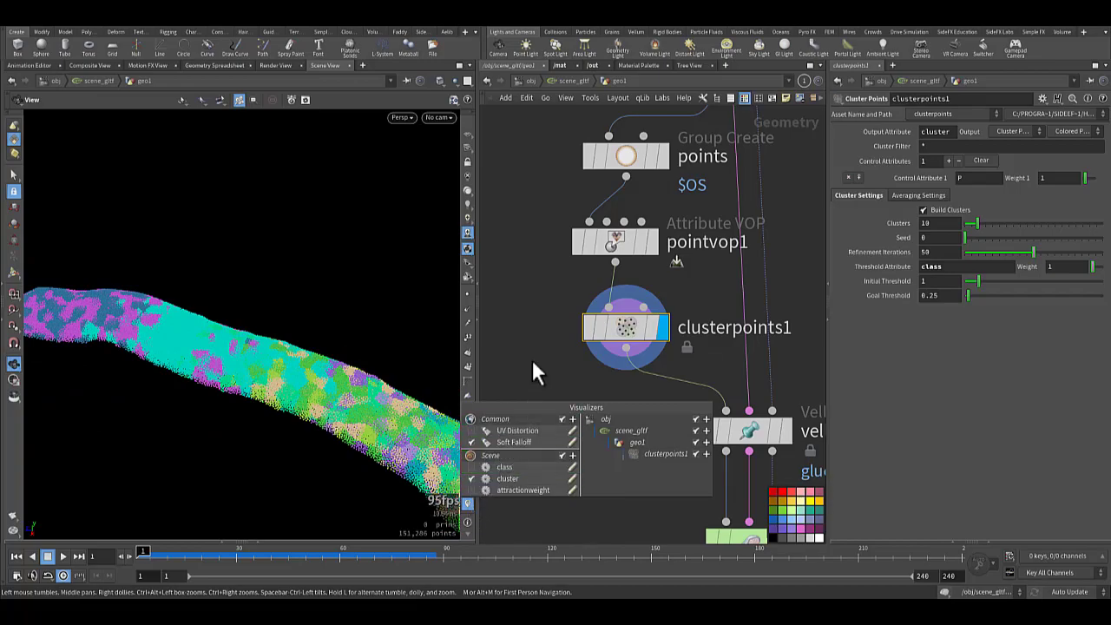
left_click(466, 503)
left_click(465, 503)
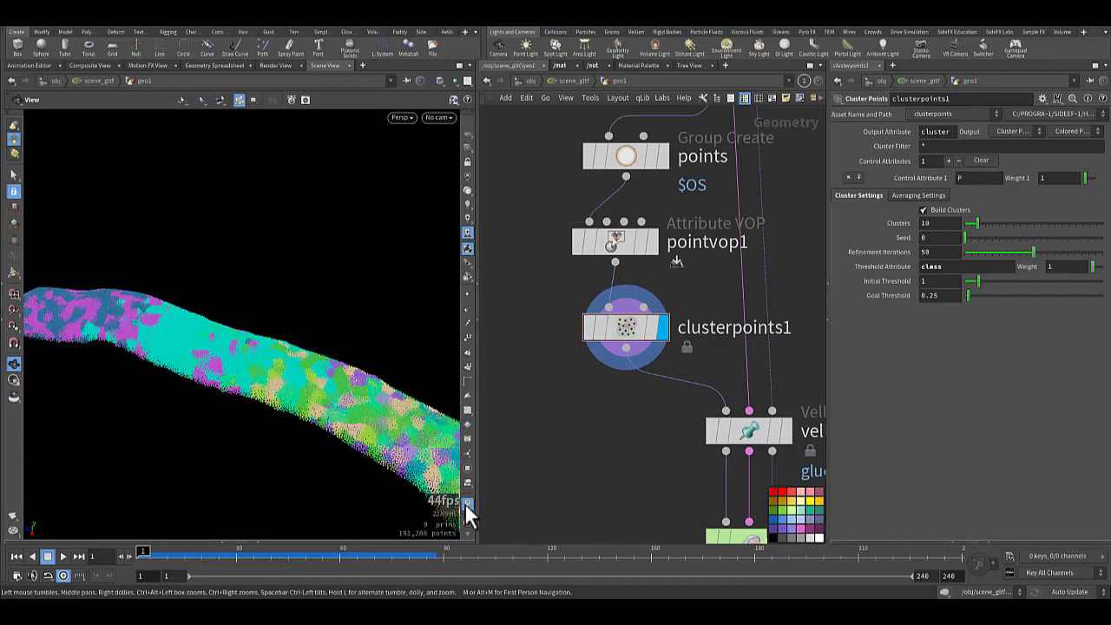
left_click(465, 502)
right_click_drag(350, 441, 603, 426)
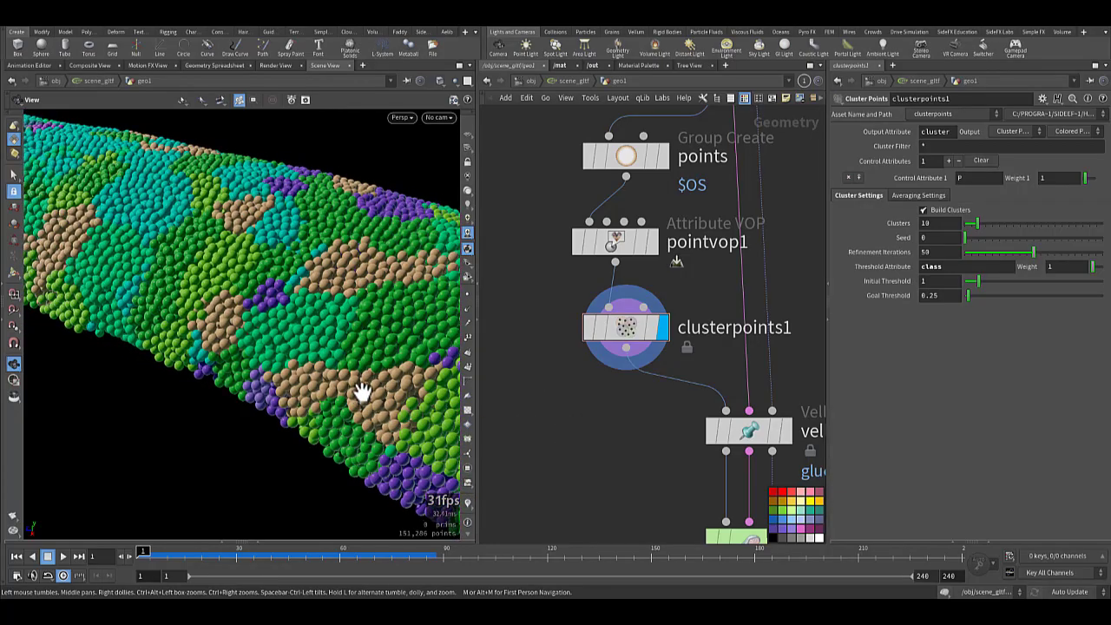
left_click_drag(345, 382, 400, 389)
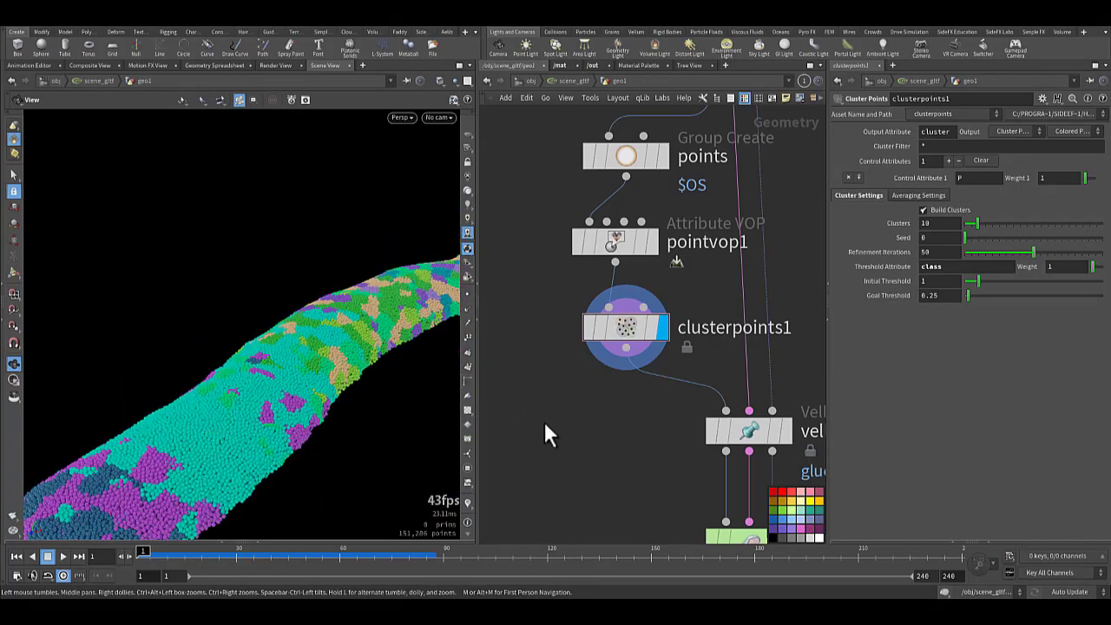
- Follow the clusterpoints1 output to vellumglue1, and review the cluster name in its Cluster Attrib setting
middle_click_drag(560, 420, 566, 468)
left_click_drag(539, 396, 573, 331)
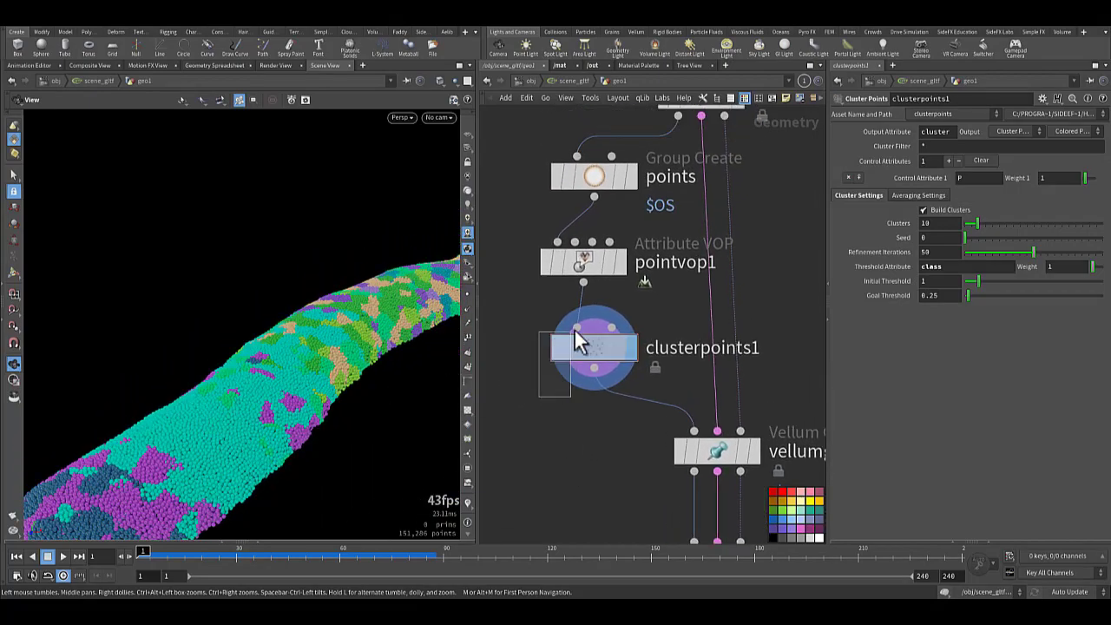
middle_click_drag(612, 462, 498, 370)
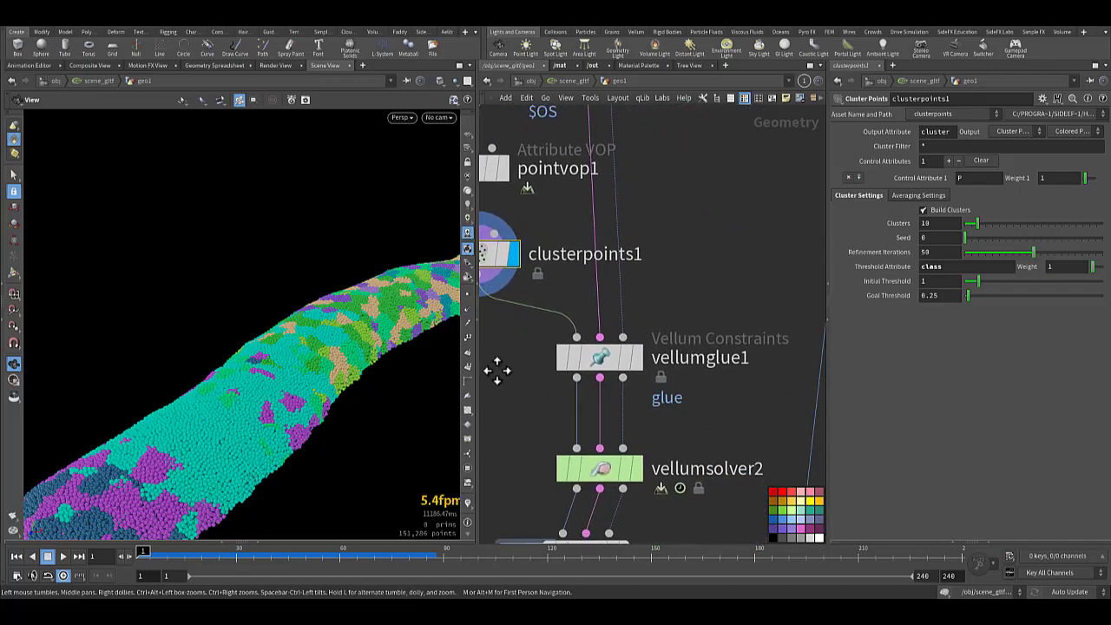
middle_click_drag(714, 304, 732, 328)
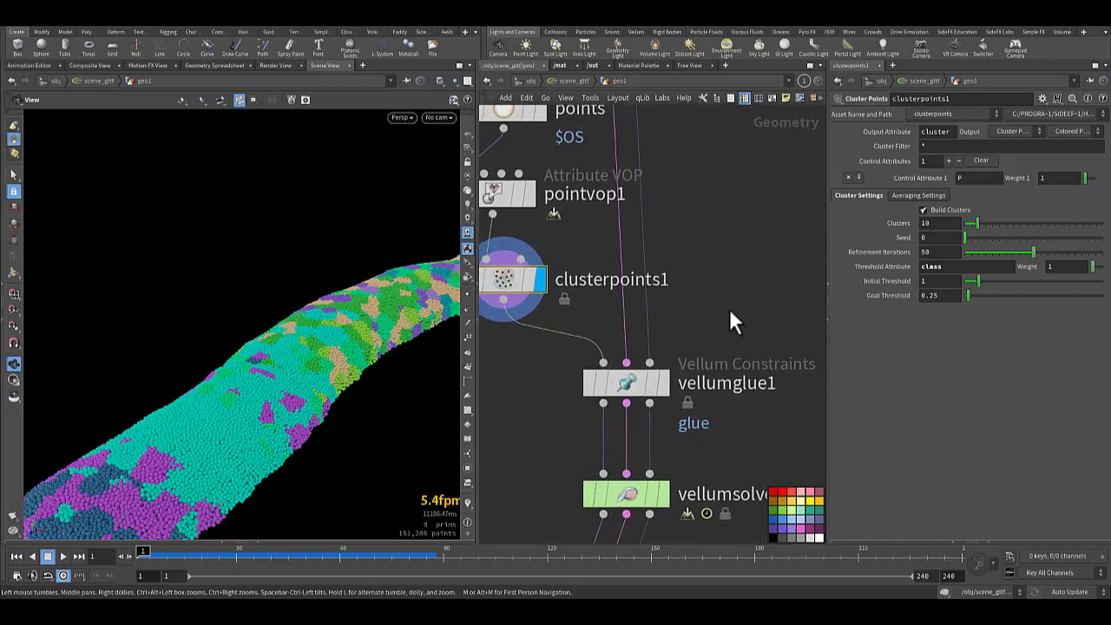
left_click(632, 386)
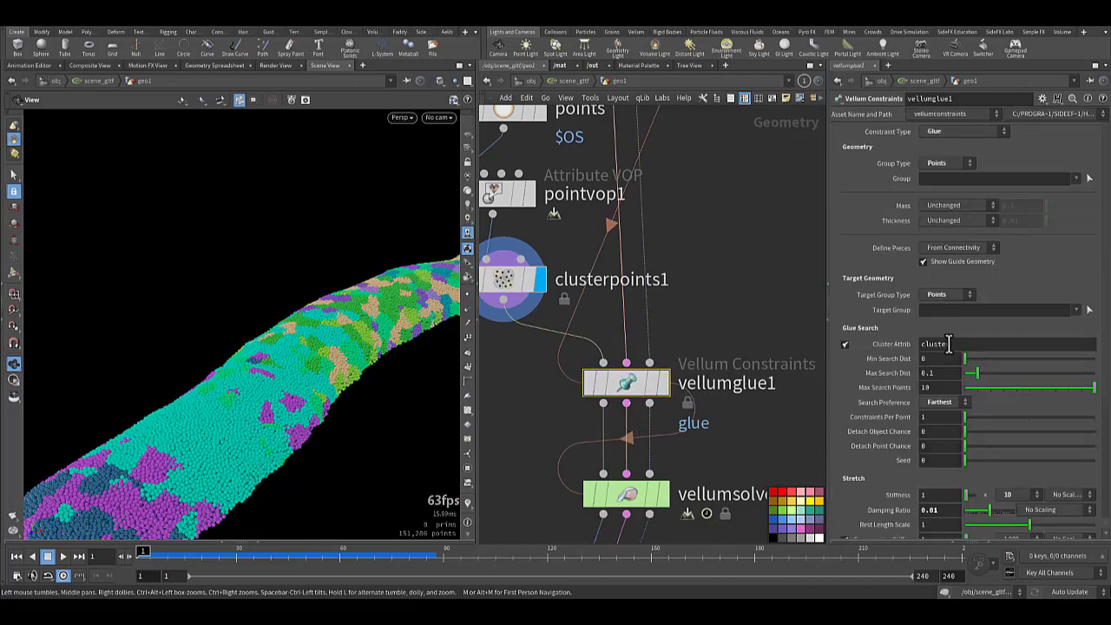
type("r")
key("Return")
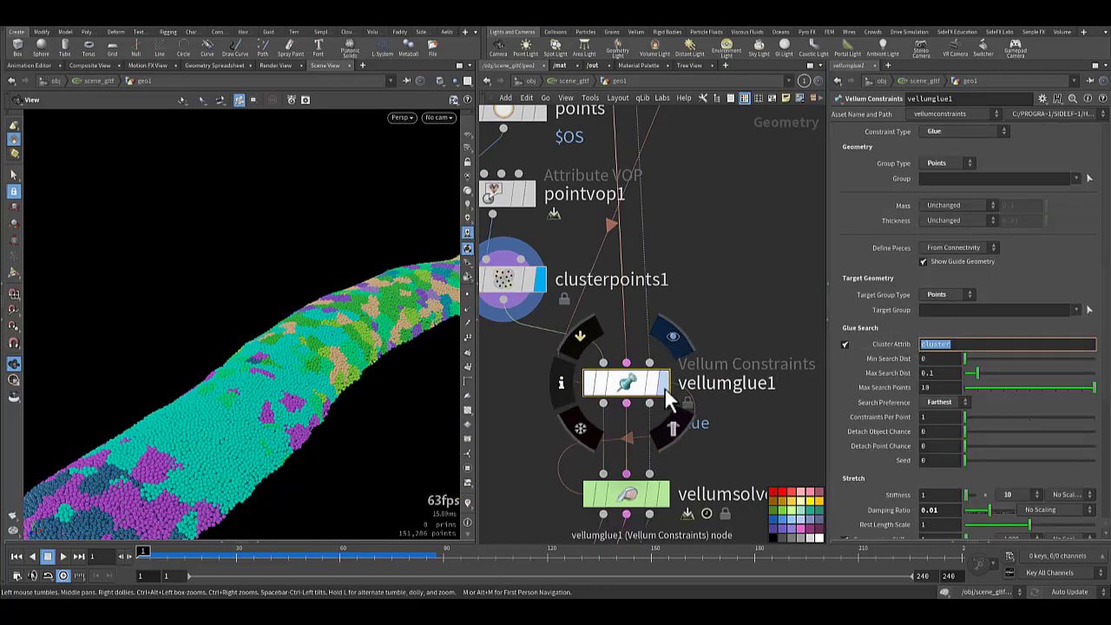
- Display vellumglue1 in the viewport and examine the glue constraints between the grains up close
left_click(667, 385)
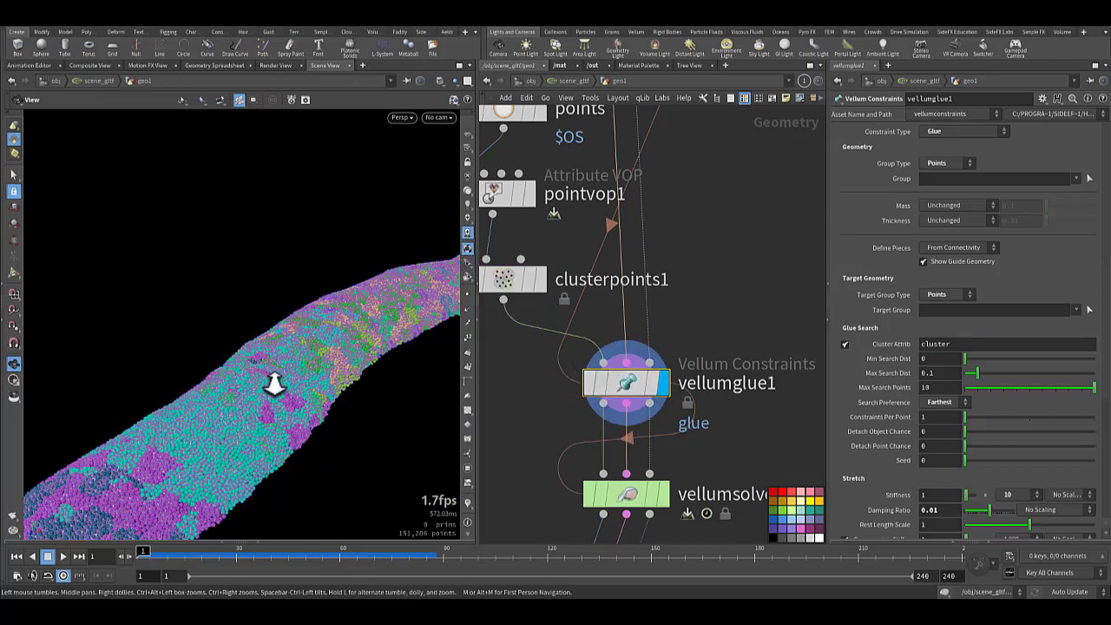
scroll(297, 364, "up", 3)
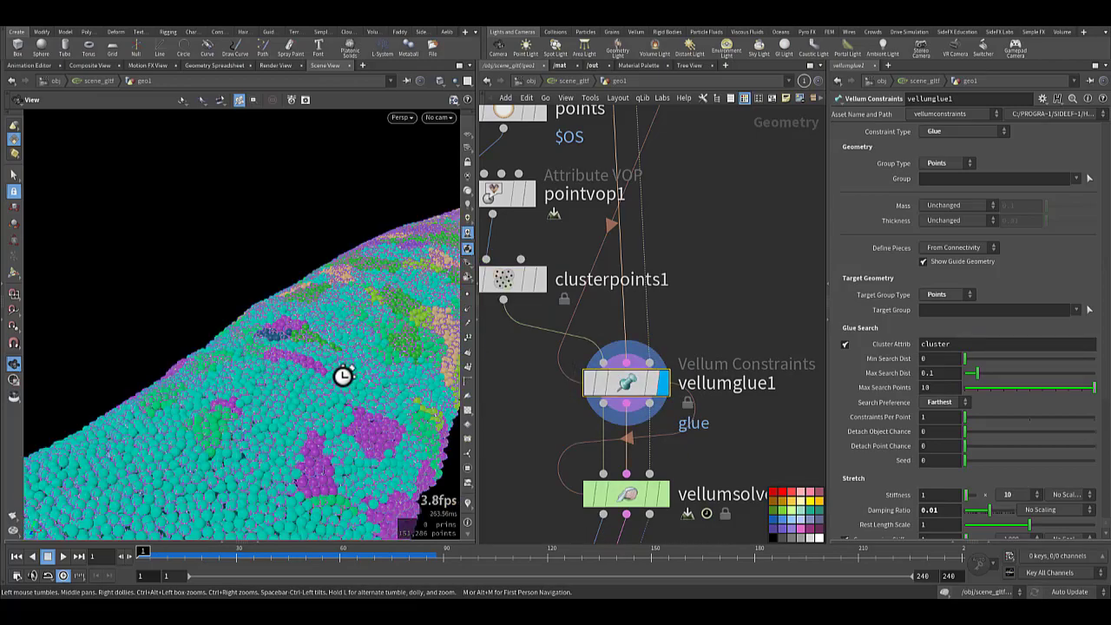
scroll(393, 382, "up", 4)
scroll(394, 382, "up", 5)
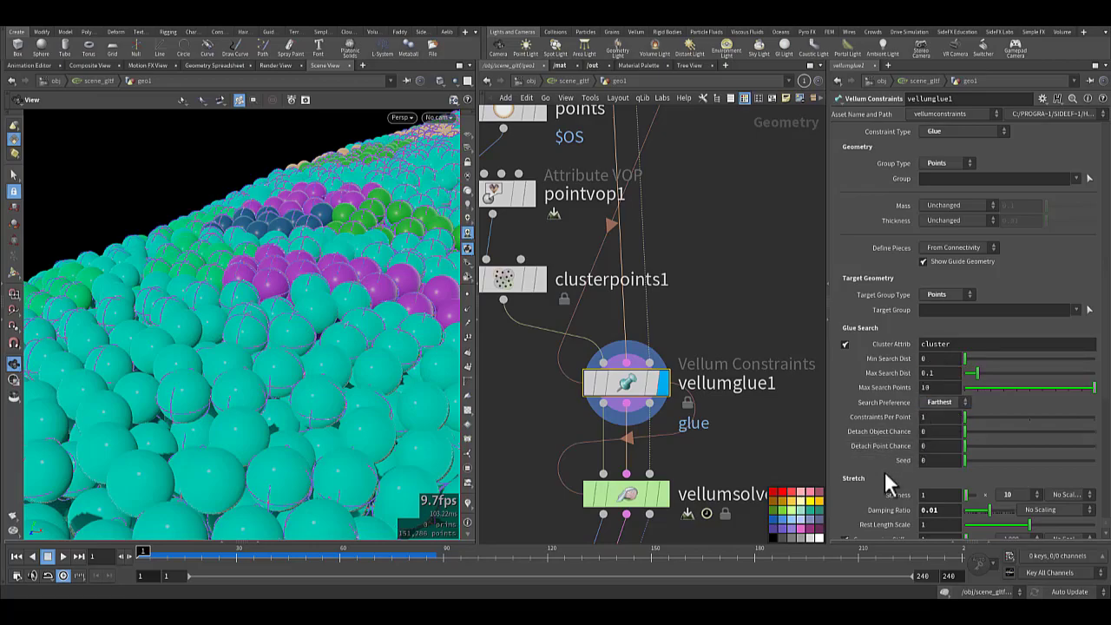
- Review vellumglue1's stretch stiffness, damping and breaking settings, and look over the glued grain strip
scroll(894, 458, "down", 2)
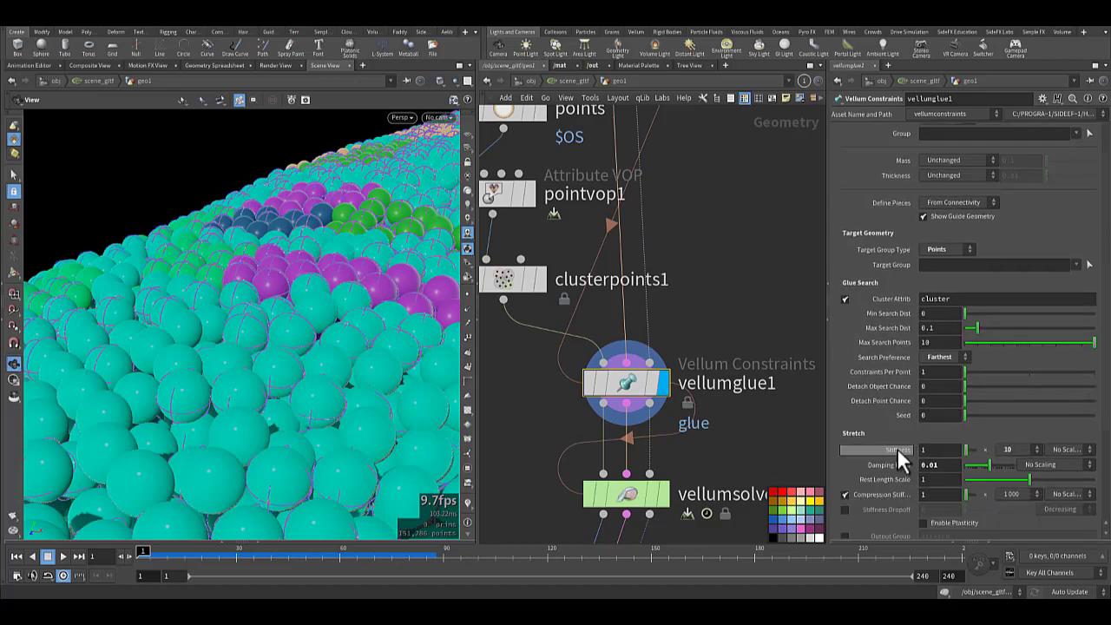
left_click(1021, 449)
left_click(1019, 445)
scroll(876, 450, "down", 5)
scroll(883, 465, "down", 1)
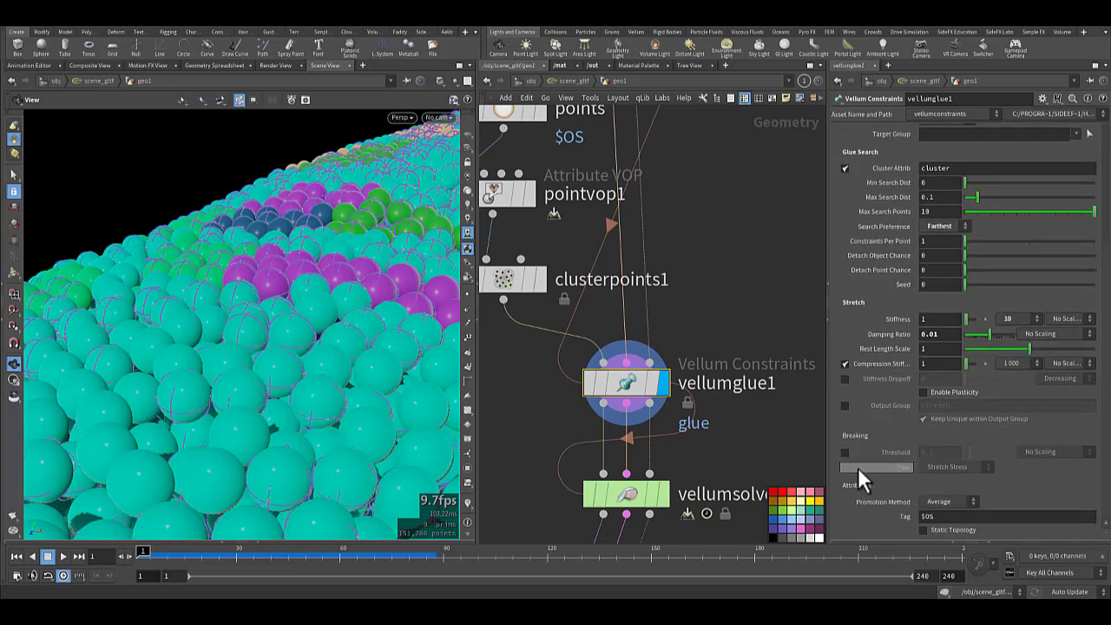
middle_click_drag(513, 414, 569, 353)
right_click_drag(315, 365, 173, 432)
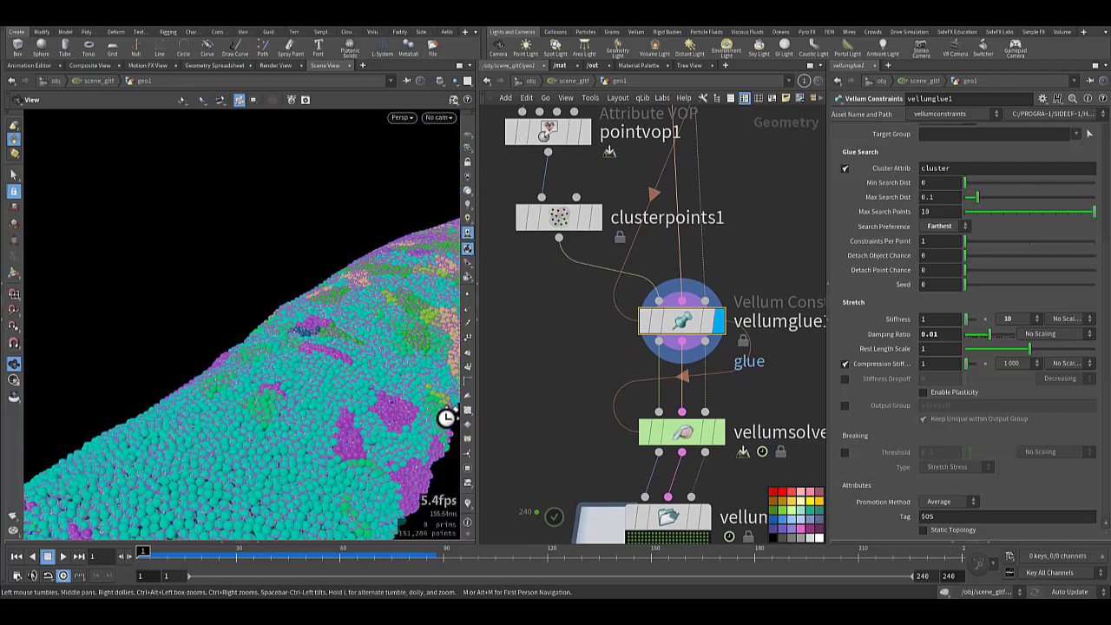
- Display vellumsolver2 in the viewport and review its substeps and constraint iterations
middle_click_drag(577, 382, 538, 324)
left_click_drag(539, 330, 668, 395)
left_click(678, 379)
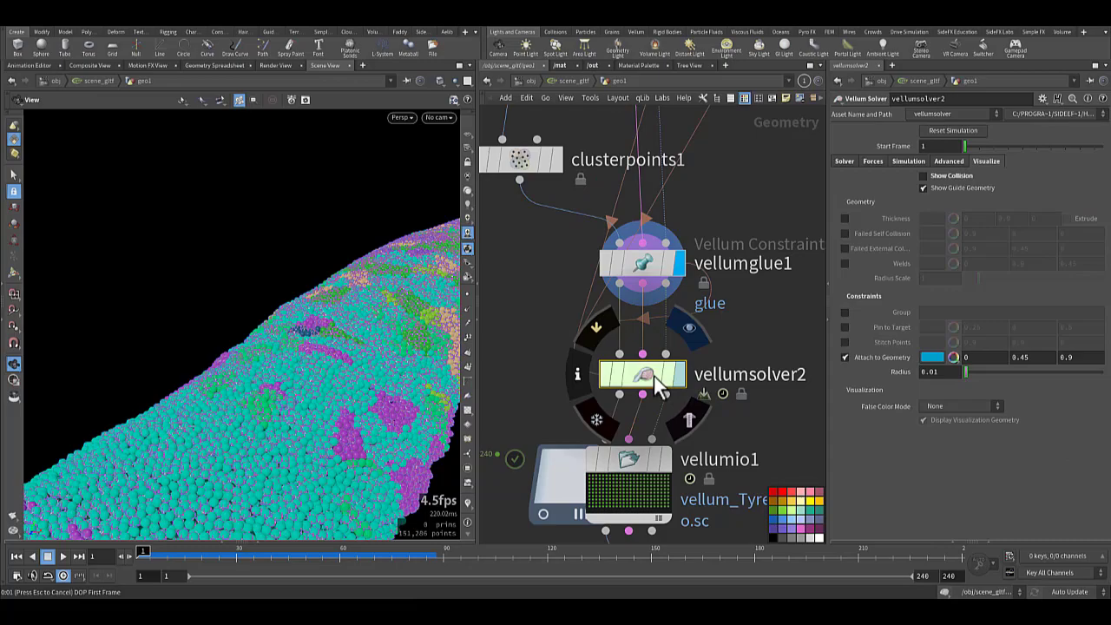
key("r")
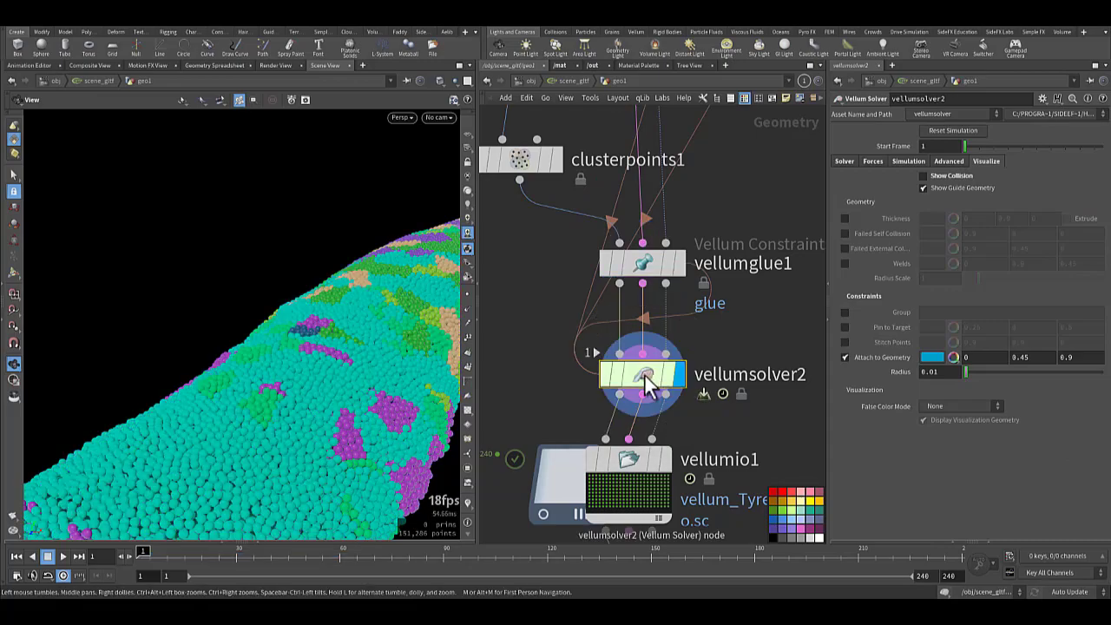
left_click(838, 160)
left_click(941, 192)
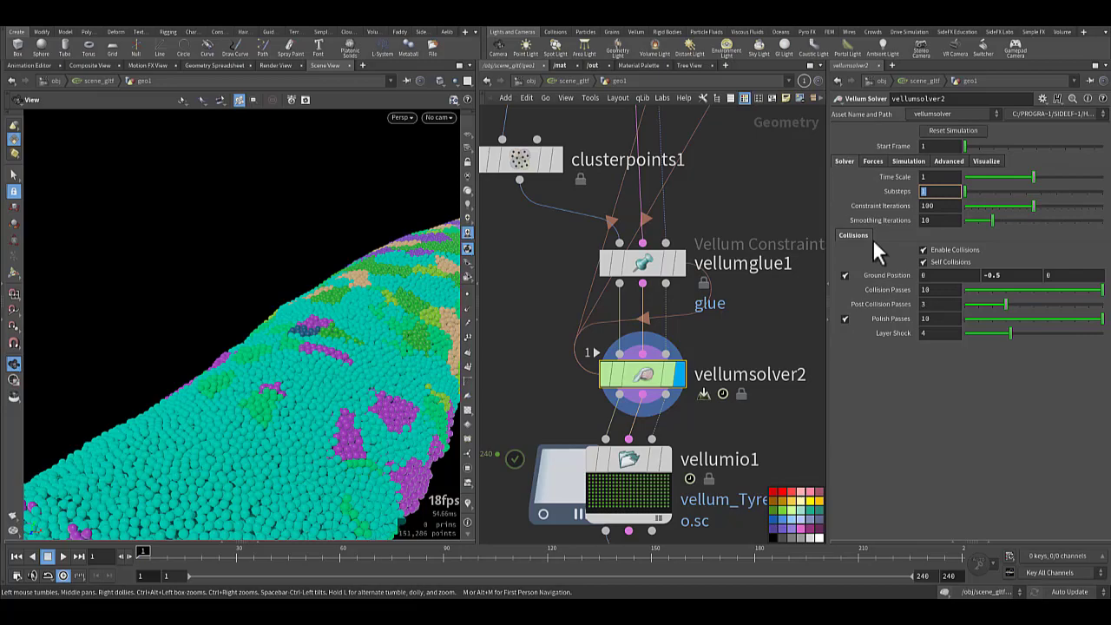
- Review vellumsolver2's force settings, checking wind drag and velocity damping
left_click(873, 160)
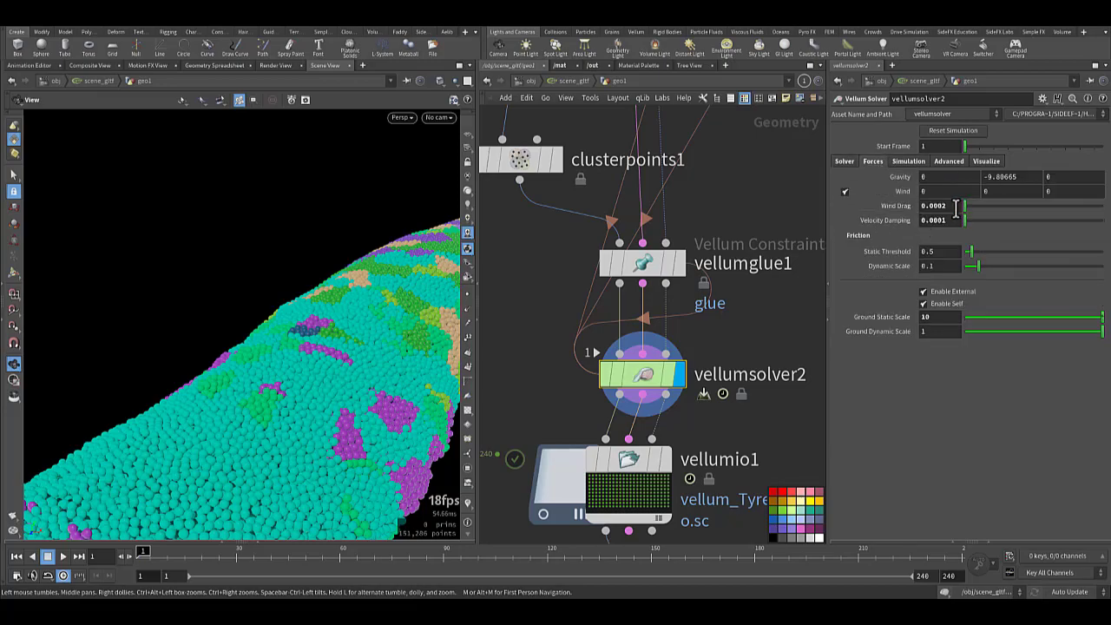
left_click_drag(955, 205, 907, 206)
left_click(943, 221)
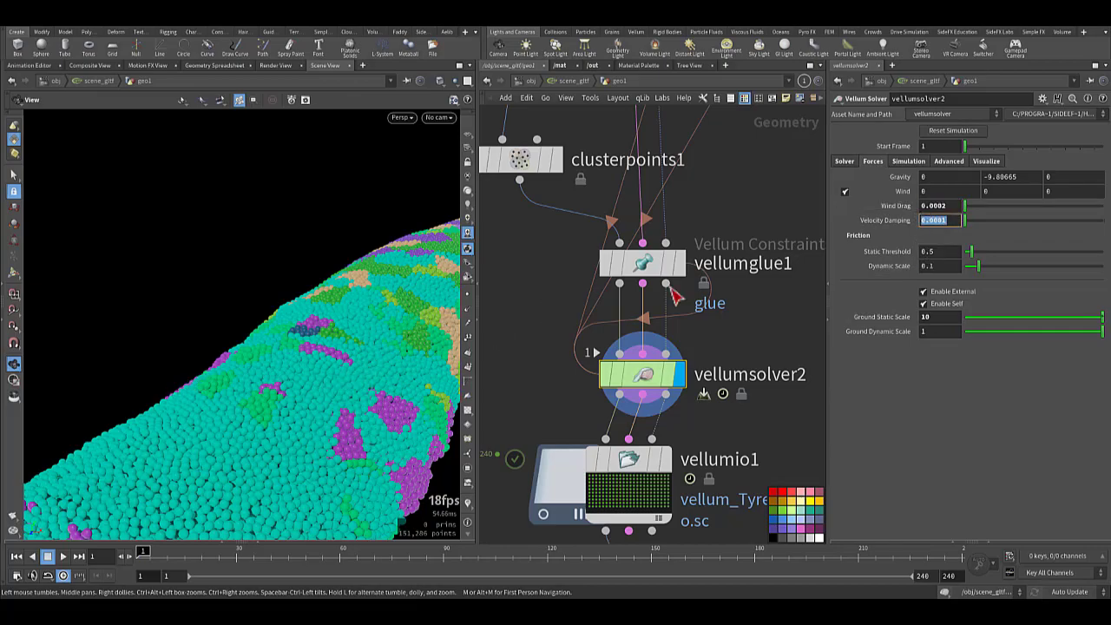
- Review vellumsolver2's grain collision repulsion and attraction weights, and compare them with the physical attributes on vellumconstraints_grain1
left_click(917, 163)
left_click(951, 160)
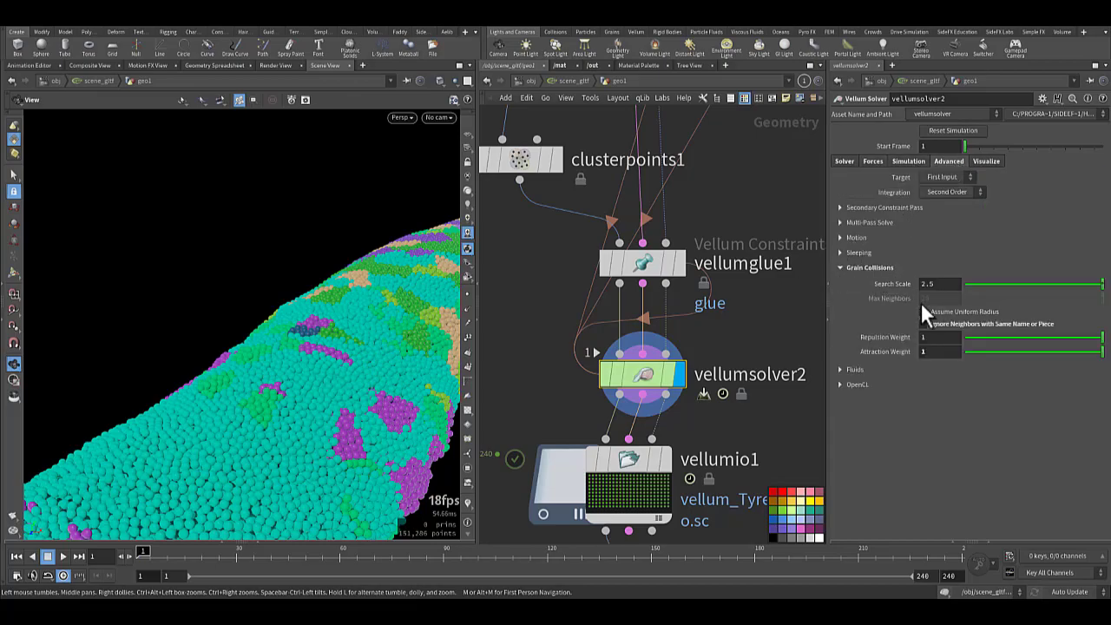
double_click(934, 336)
key("Tab")
middle_click_drag(692, 283, 679, 477)
scroll(679, 477, "down", 3)
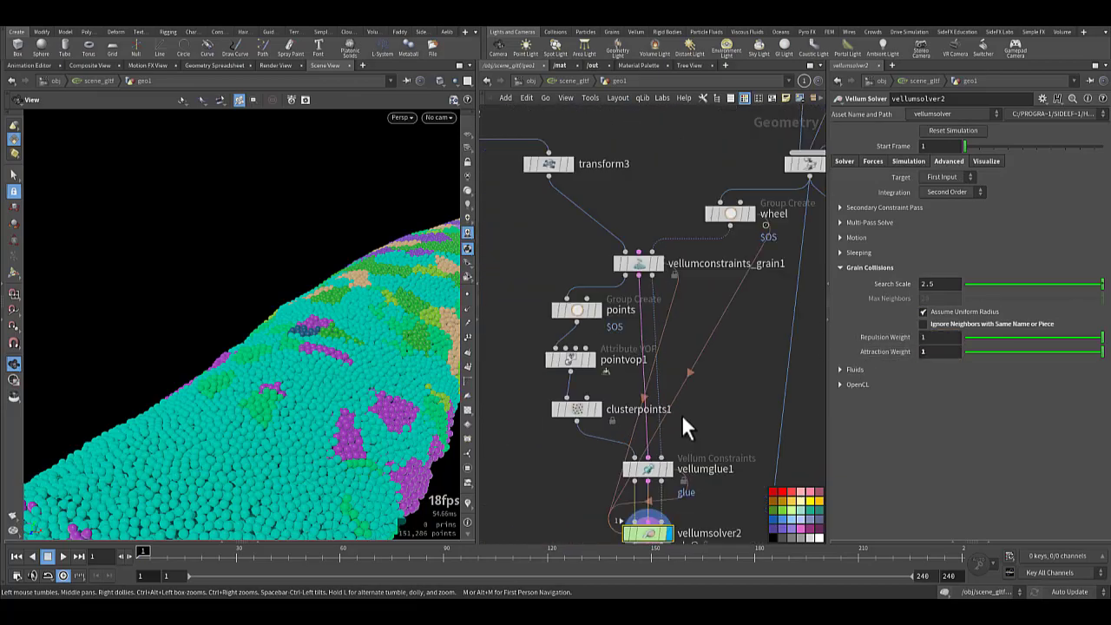
left_click_drag(651, 272, 638, 274)
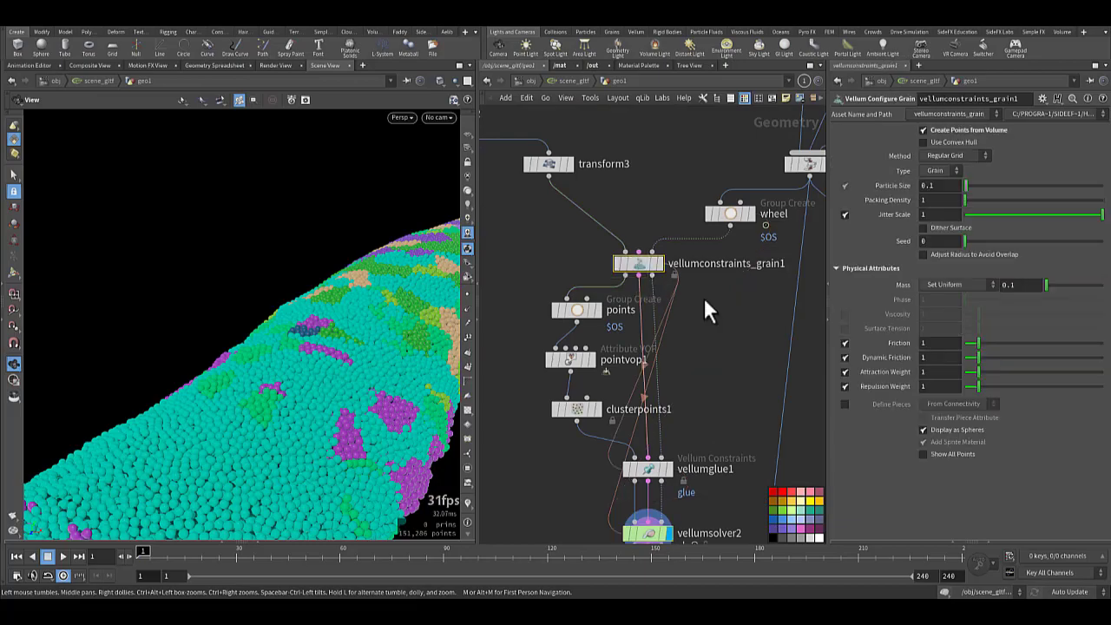
middle_click_drag(797, 416, 688, 255)
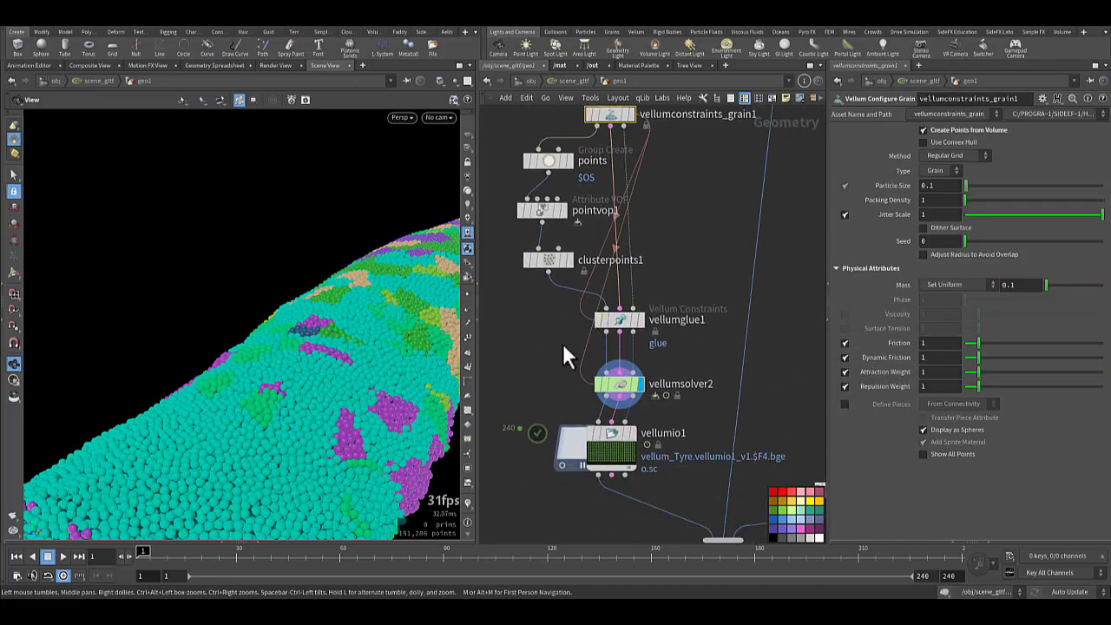
left_click(613, 384)
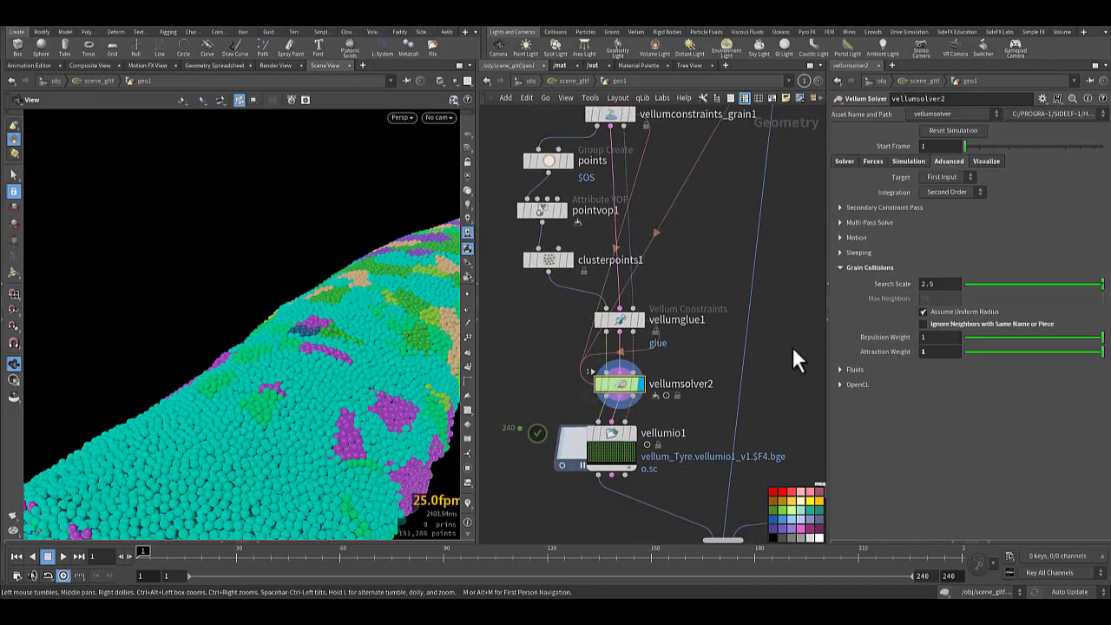
- Enable the Stitch Points constraint visualization on vellumsolver2
middle_click_drag(770, 367, 762, 291)
left_click(986, 161)
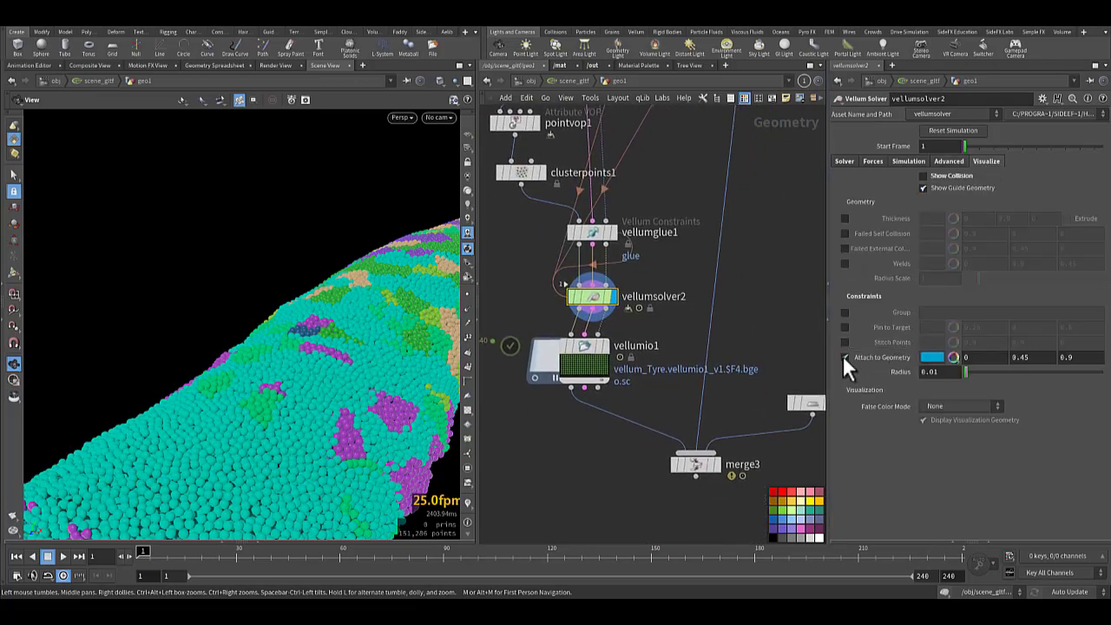
middle_click_drag(729, 343, 776, 297)
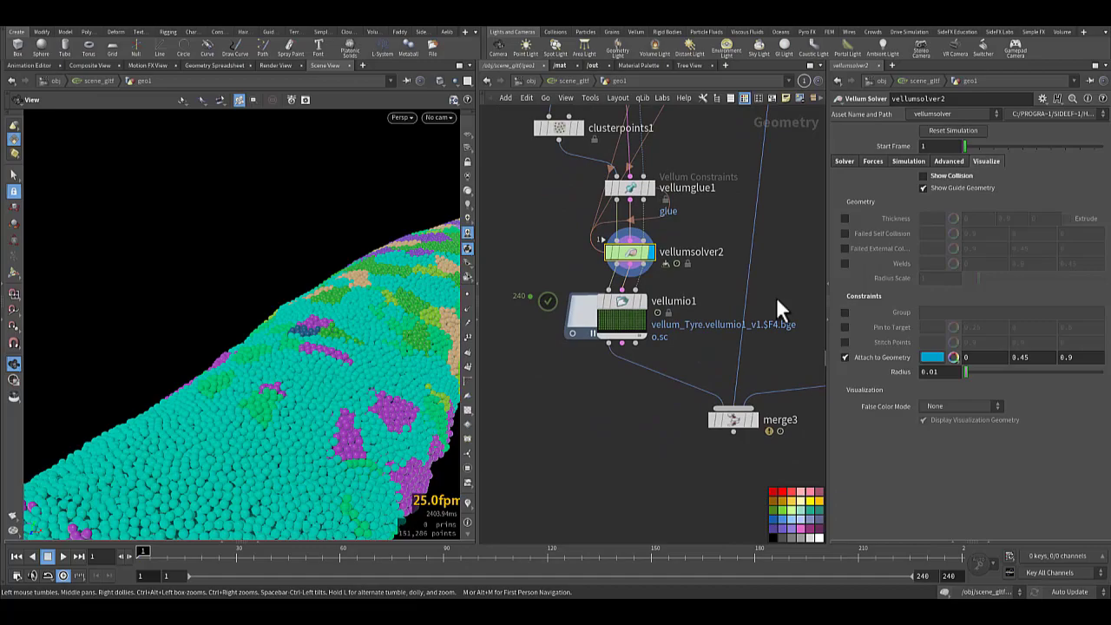
left_click(845, 342)
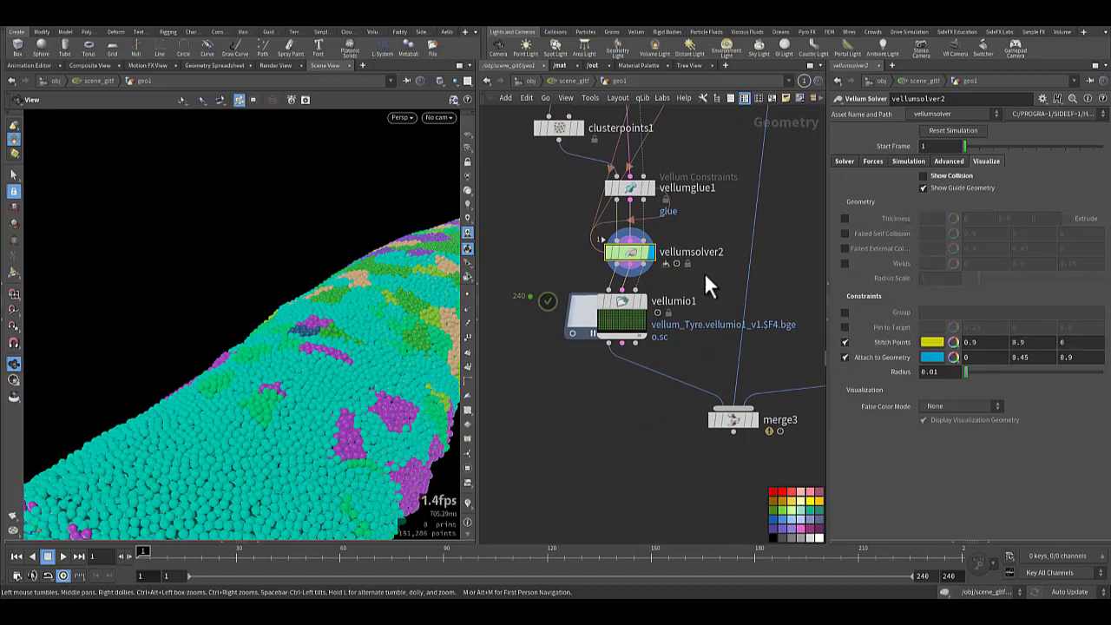
- Enter the forces network inside vellumsolver2 and examine the wheel, the grain strip and the attach constraint node
scroll(635, 259, "up", 4)
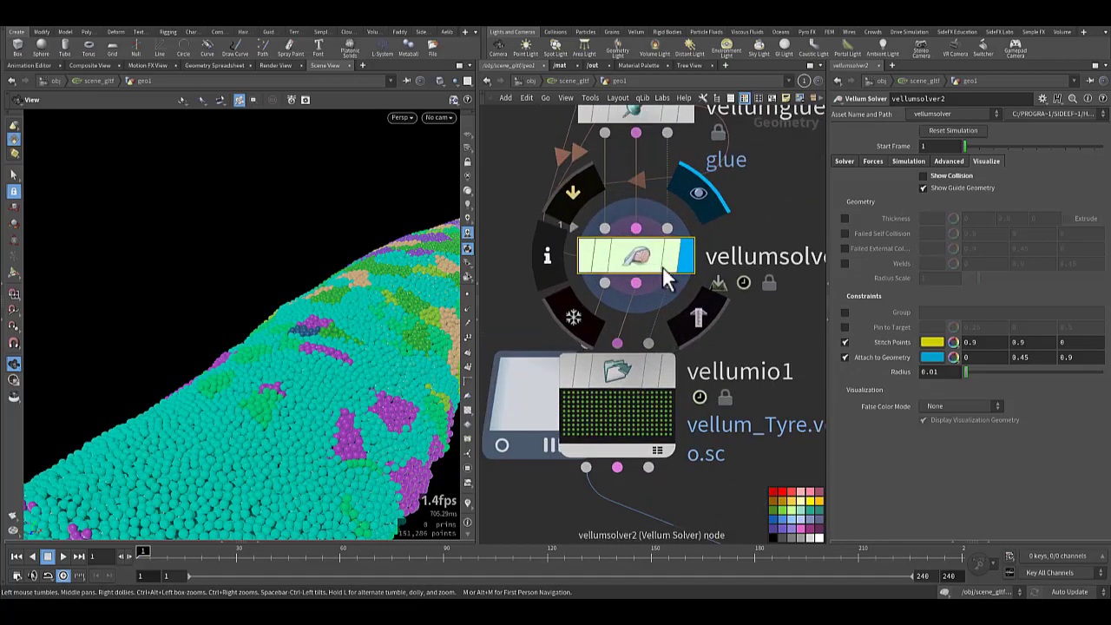
double_click(634, 262)
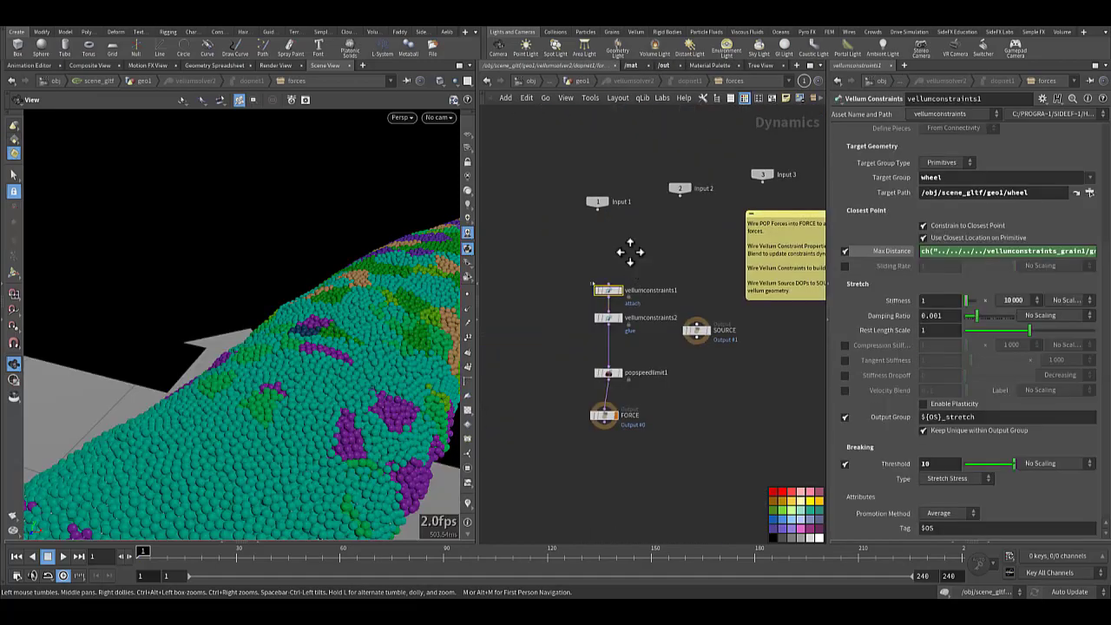
right_click_drag(353, 336, 263, 391)
middle_click_drag(263, 391, 460, 349)
middle_click_drag(558, 311, 519, 337)
scroll(568, 286, "up", 3)
left_click_drag(565, 302, 696, 345)
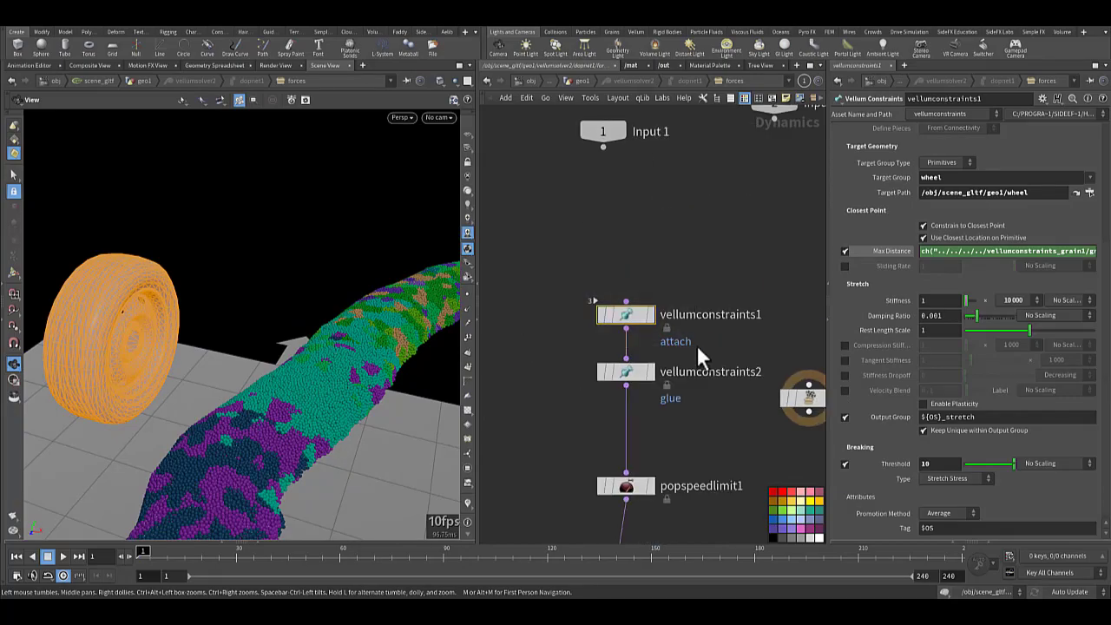
- Review the constraint type, geometry group type and points group on vellumconstraints1
scroll(870, 208, "up", 2)
scroll(870, 209, "up", 5)
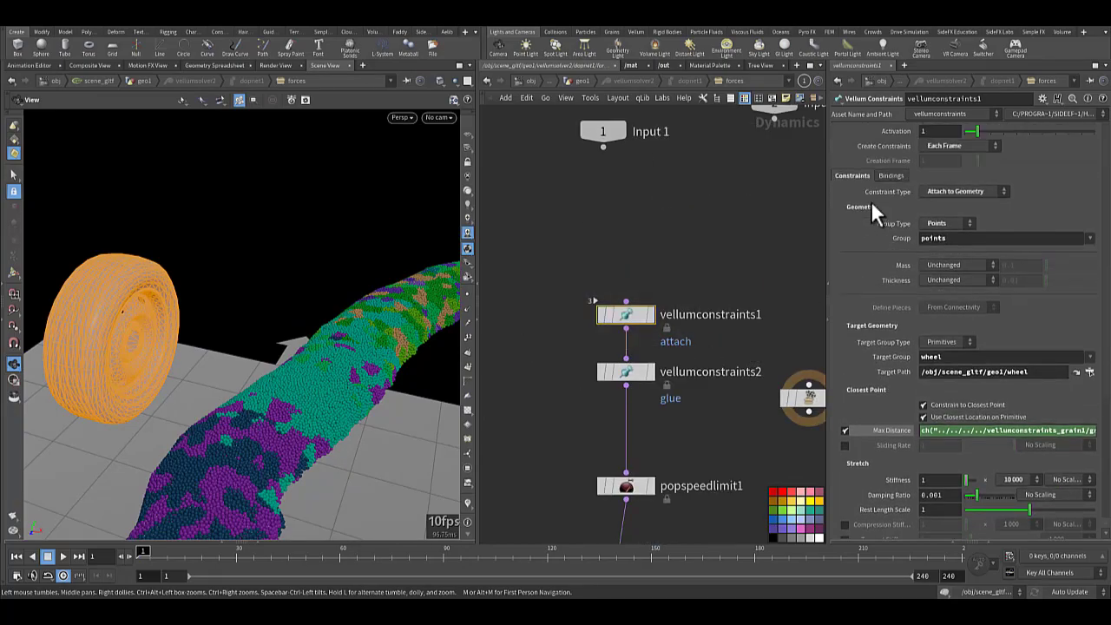
left_click(960, 193)
left_click(958, 191)
left_click(932, 223)
left_click(932, 223)
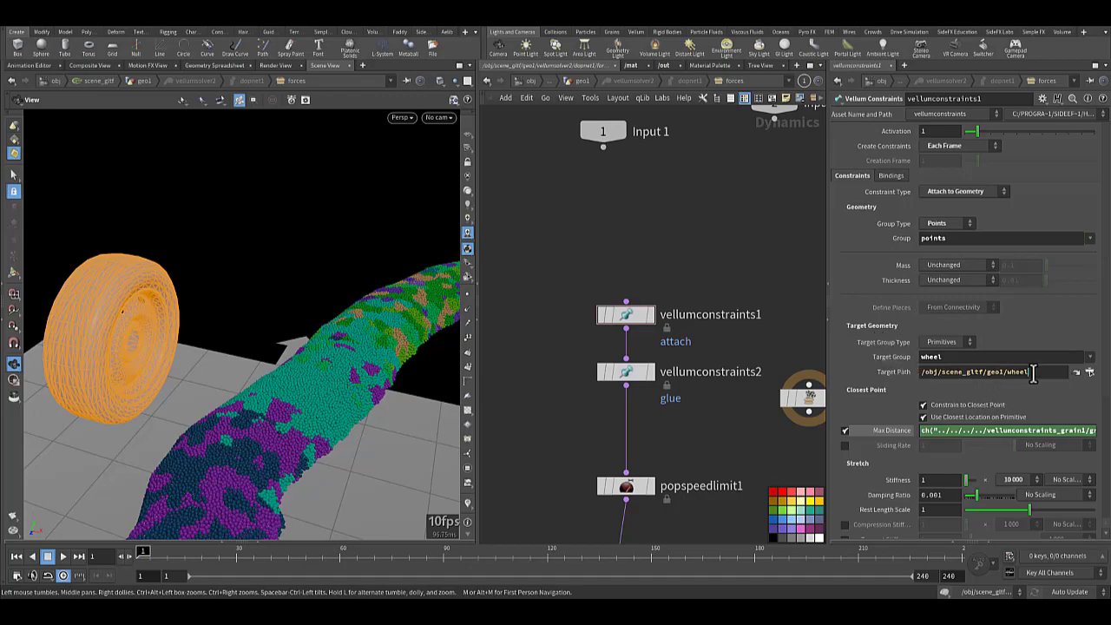
- Check vellumconstraints1's target path against the wheel node in geo1, and return to the solver's forces network
left_click_drag(1030, 371, 917, 372)
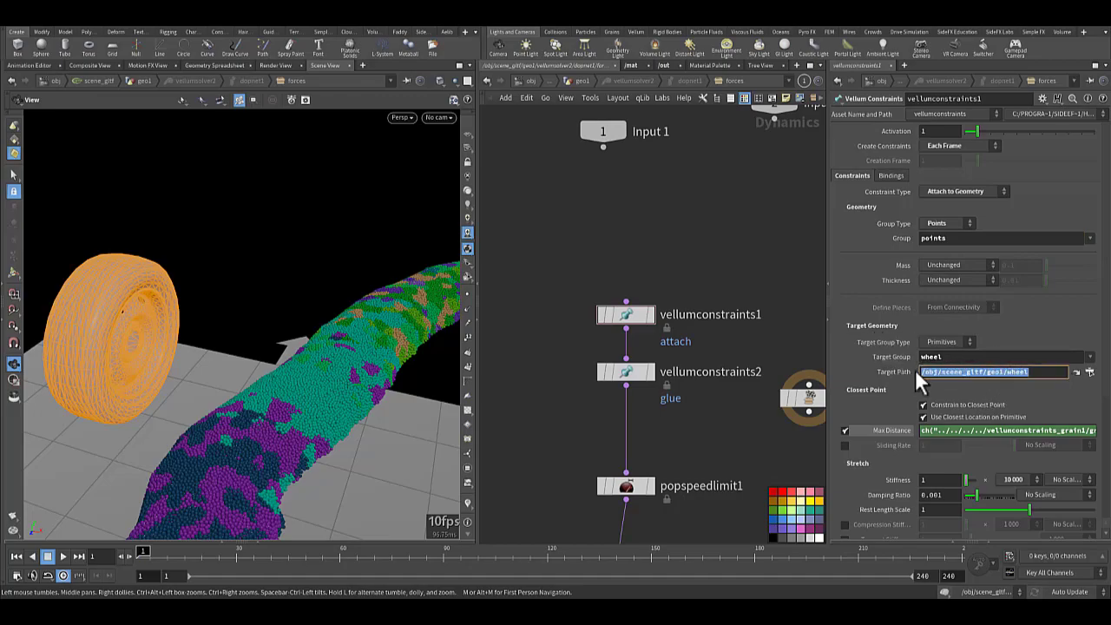
left_click(579, 82)
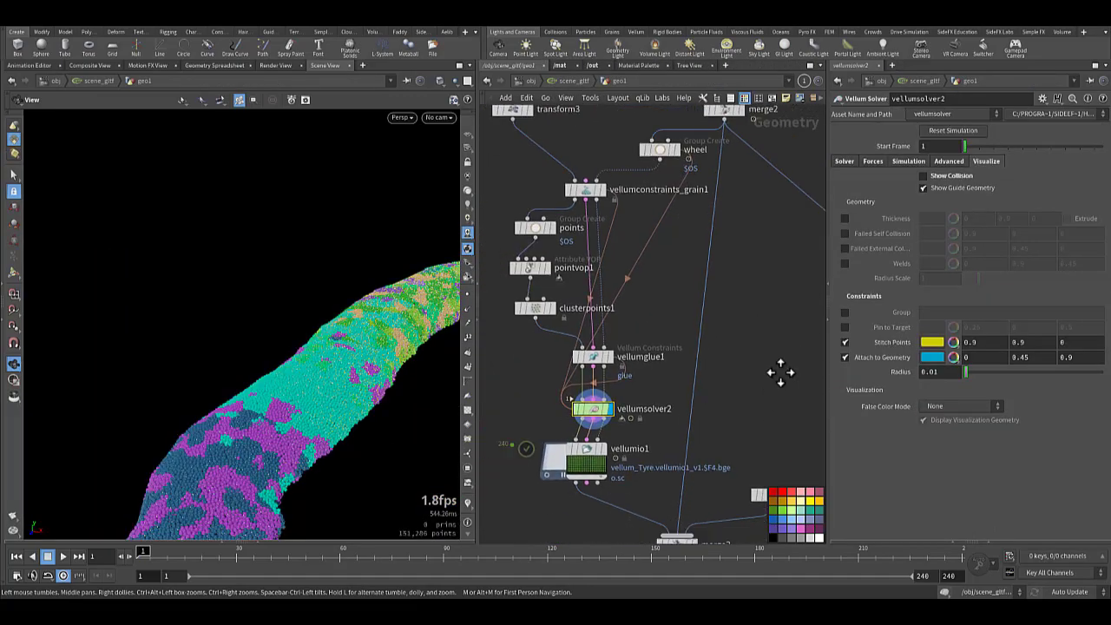
scroll(621, 368, "up", 5)
double_click(621, 367)
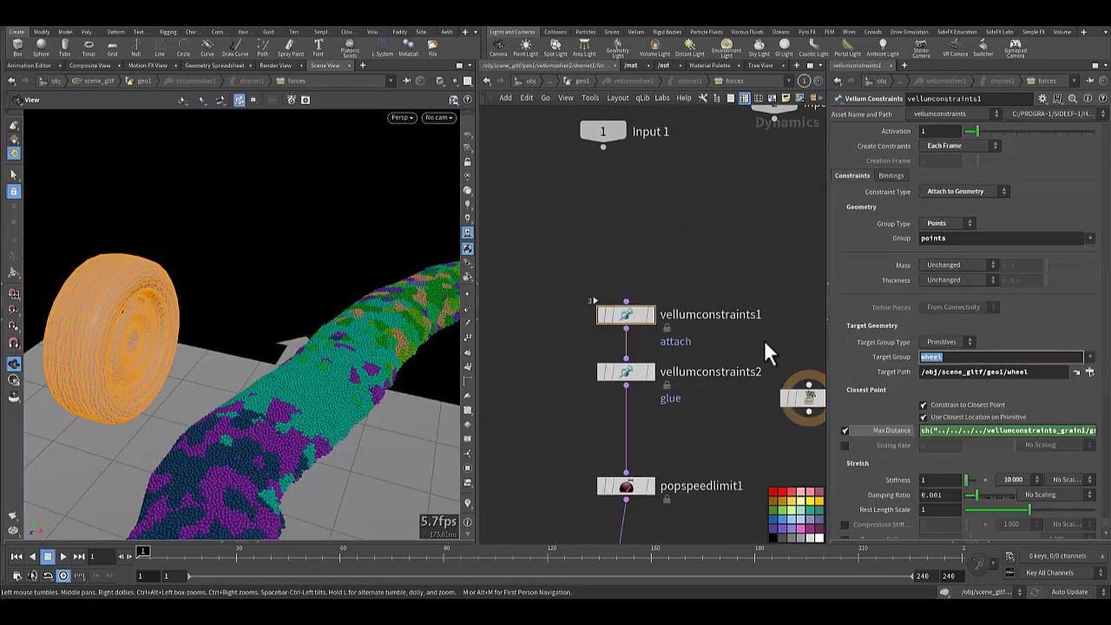
middle_click_drag(742, 361, 694, 244)
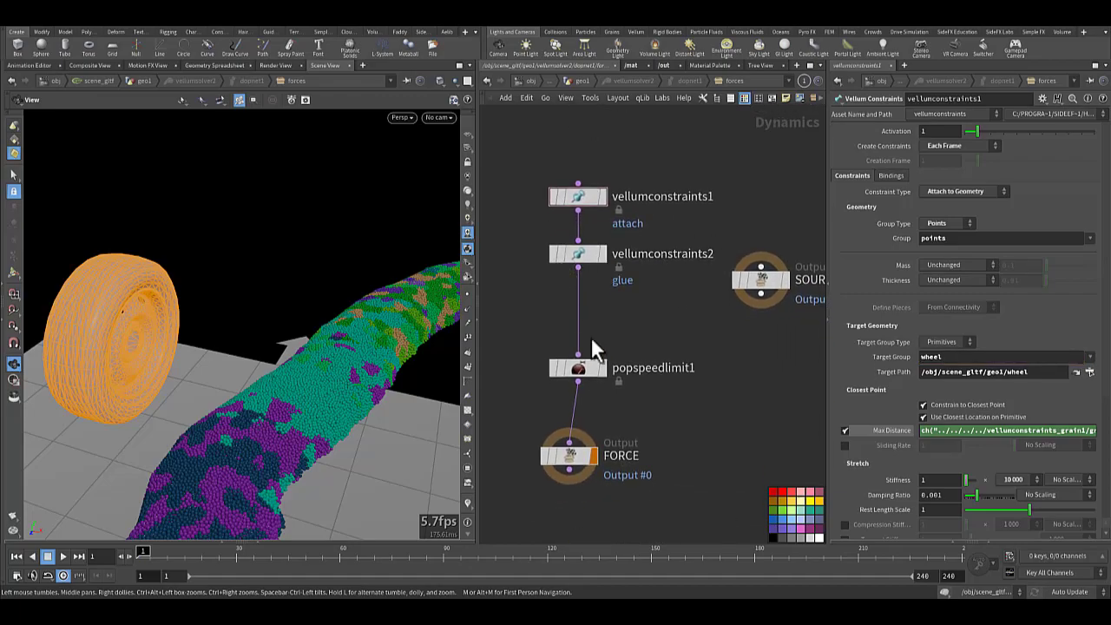
- Inspect vellumconstraints1's Max Distance expression through to its end, and compare it with its evaluated value
scroll(877, 359, "down", 2)
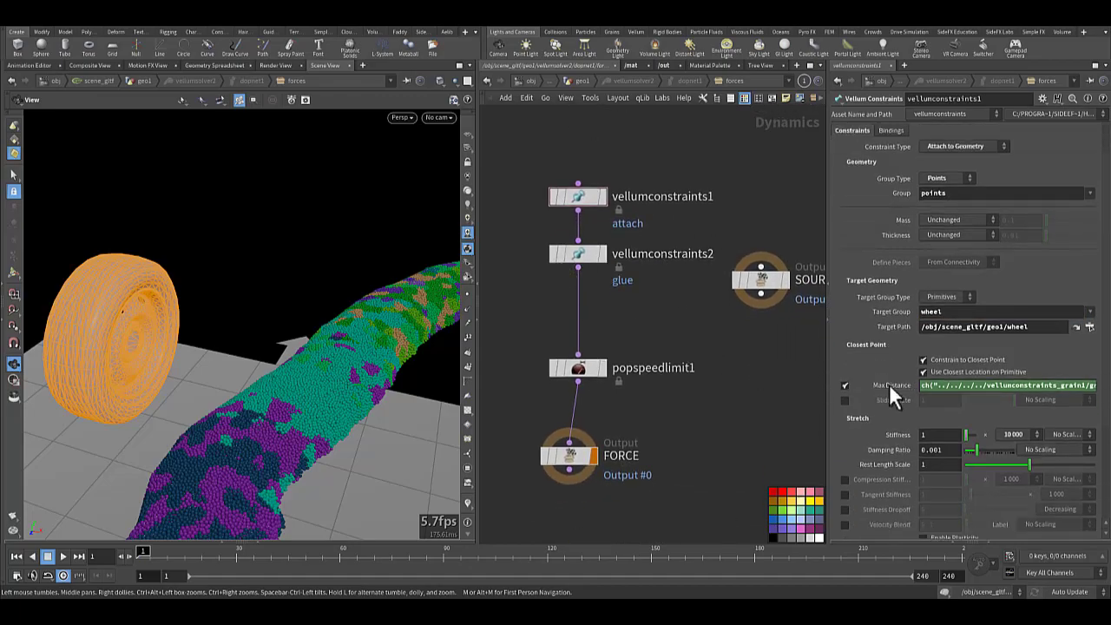
left_click(889, 384)
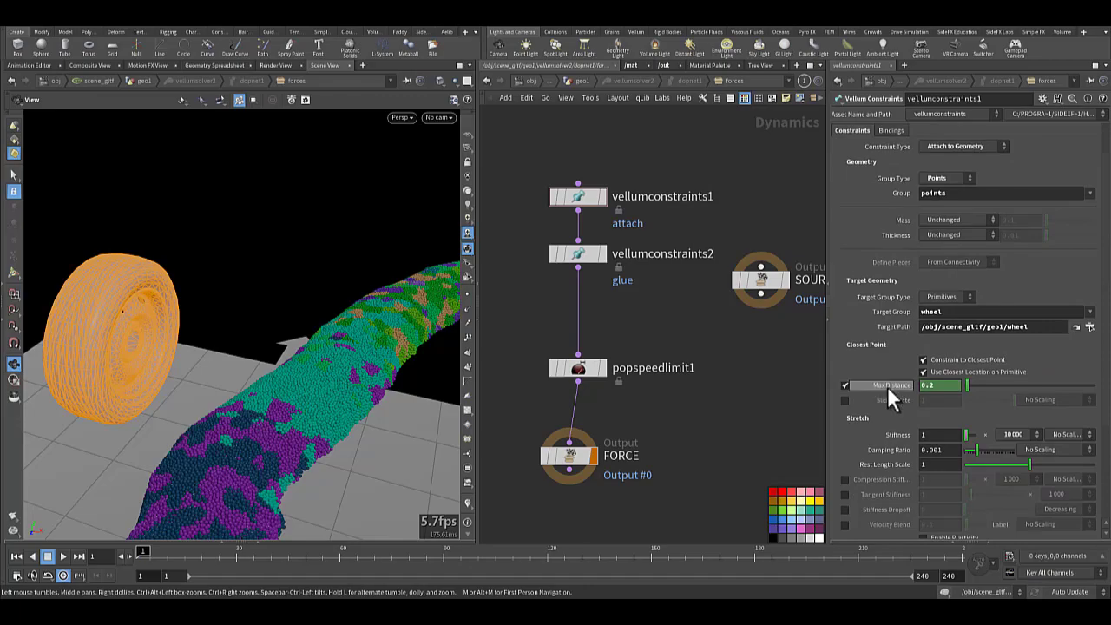
left_click(889, 386)
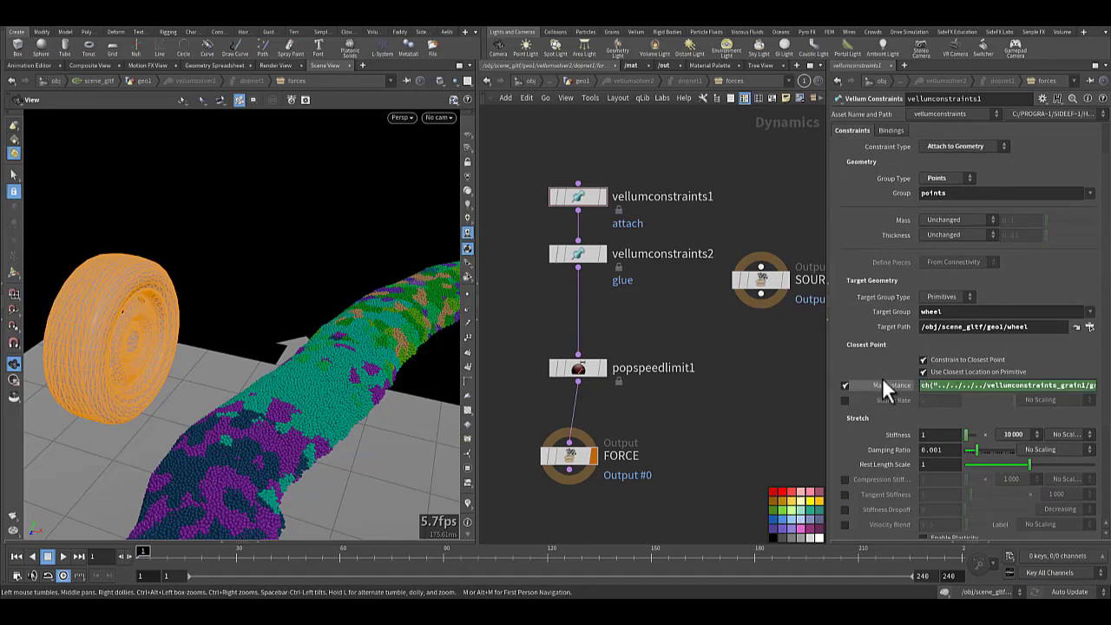
left_click(888, 382)
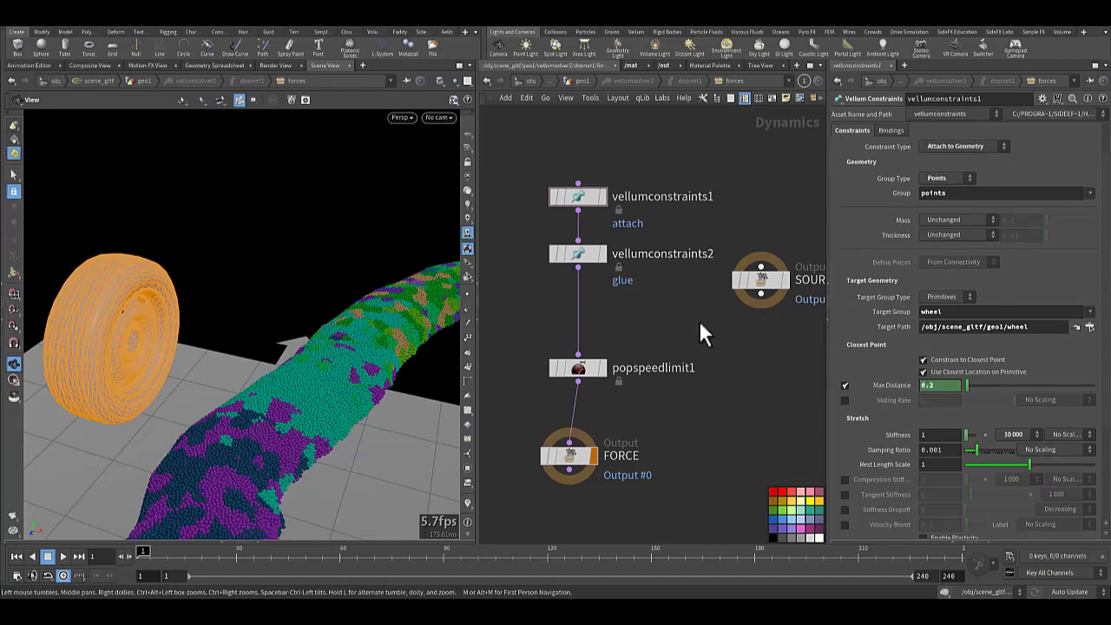
left_click(894, 383)
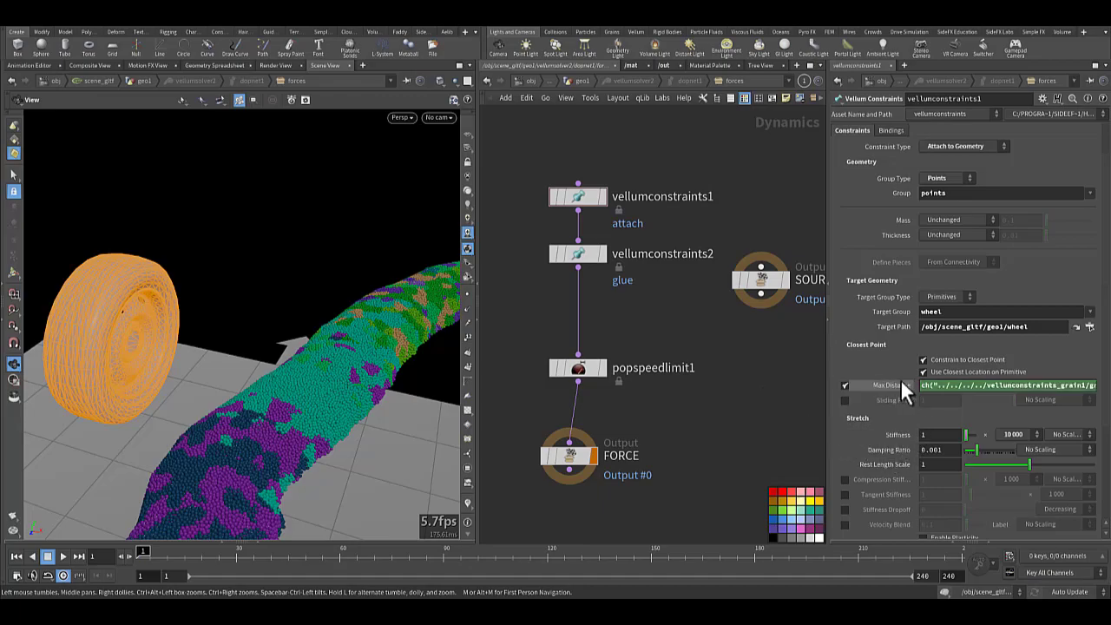
left_click(1004, 384)
key("End")
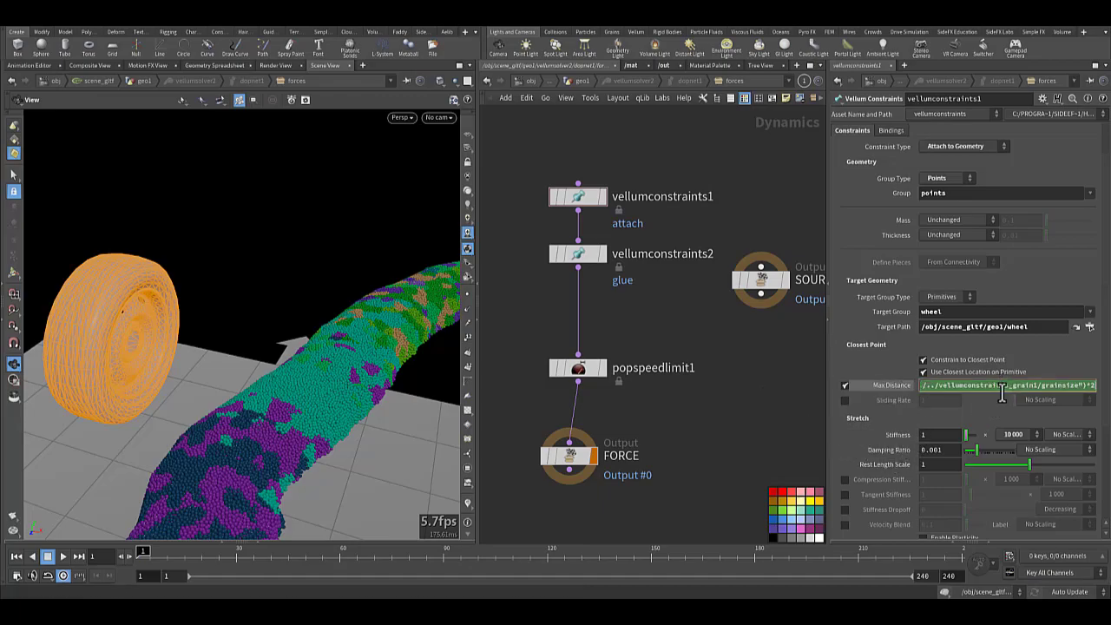
type("*2")
left_click(883, 384)
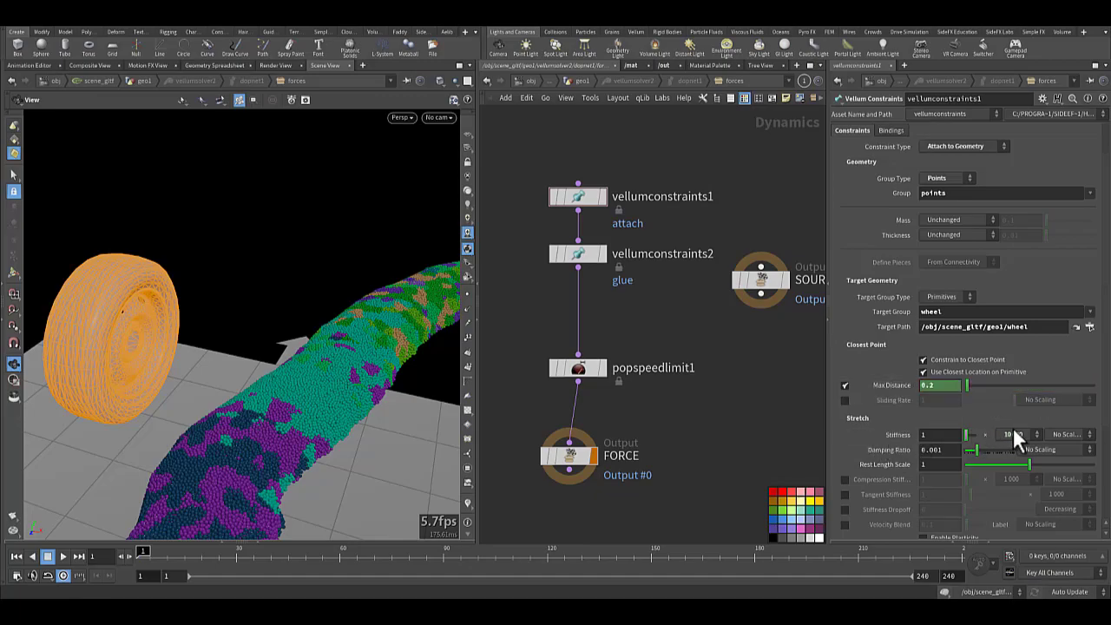
- Review vellumconstraints1's stretch and breaking threshold settings, and view the wheel above the grain strip from the side
scroll(877, 440, "down", 4)
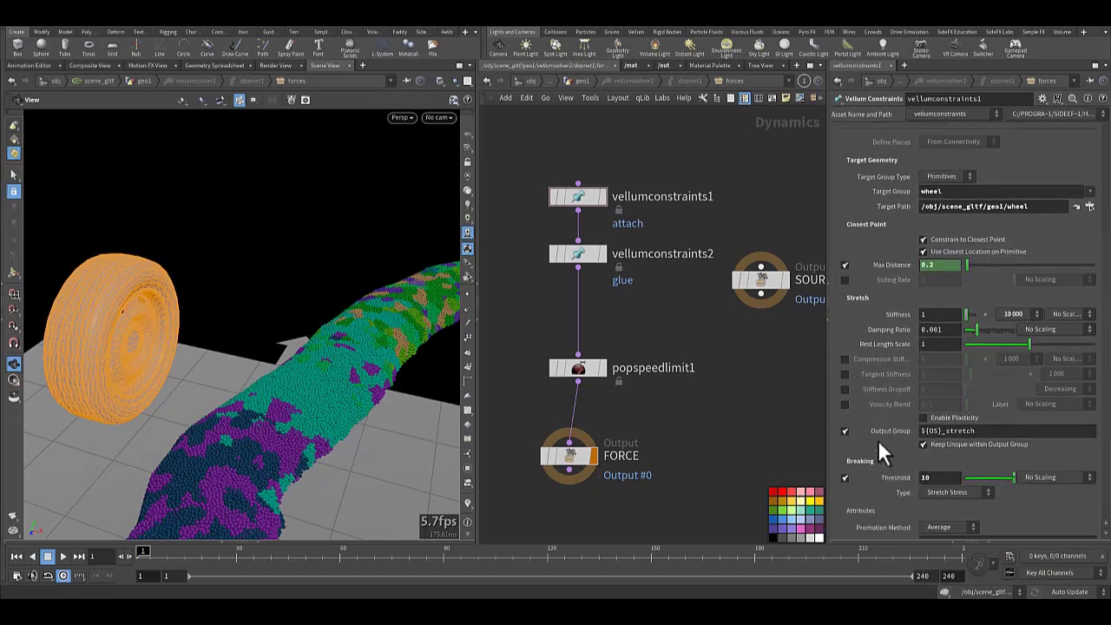
left_click(942, 460)
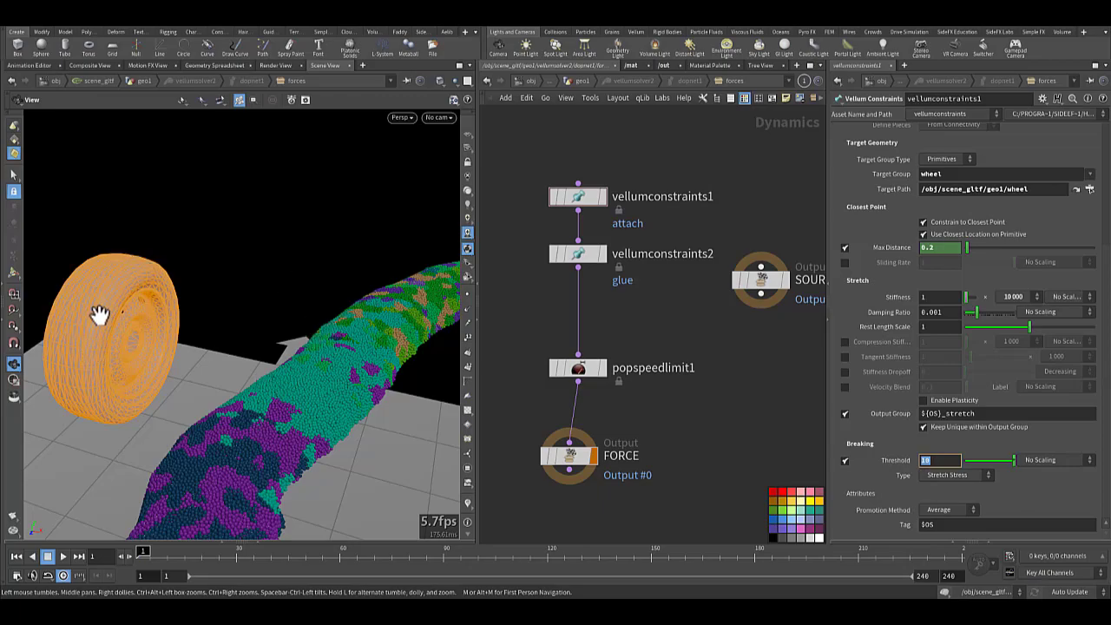
left_click_drag(298, 377, 238, 386)
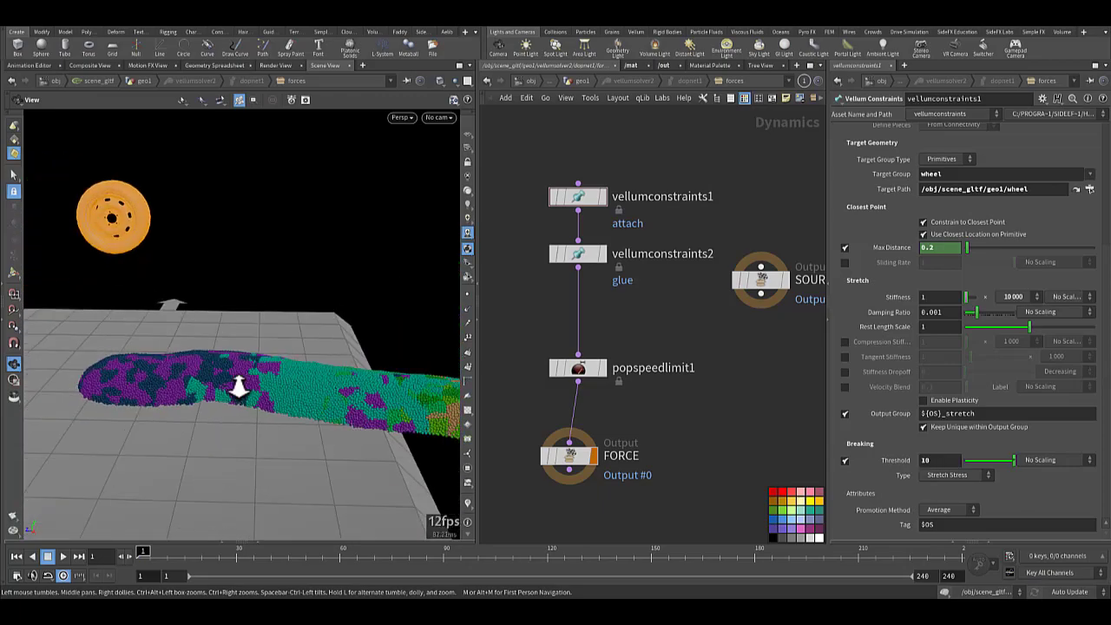
right_click_drag(239, 387, 206, 390)
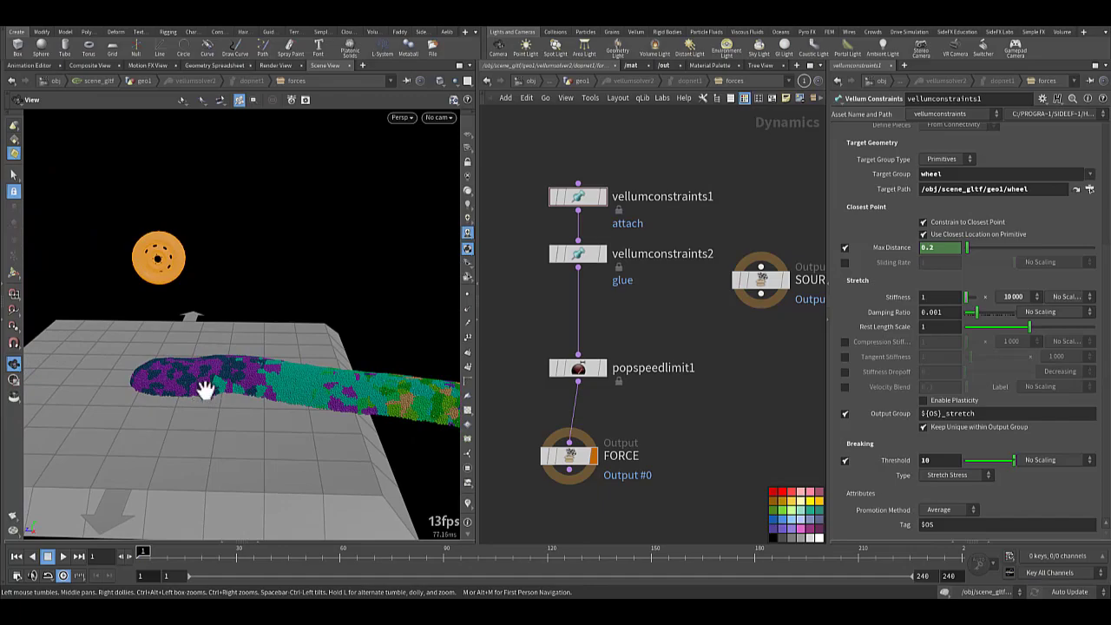
- Rewire the wheel group node's input in geo1 from merge2 to the pointdeform node, and return to vellumsolver2's forces network
left_click(580, 81)
middle_click_drag(707, 110, 638, 486)
scroll(616, 433, "down", 2)
middle_click_drag(665, 235, 703, 281)
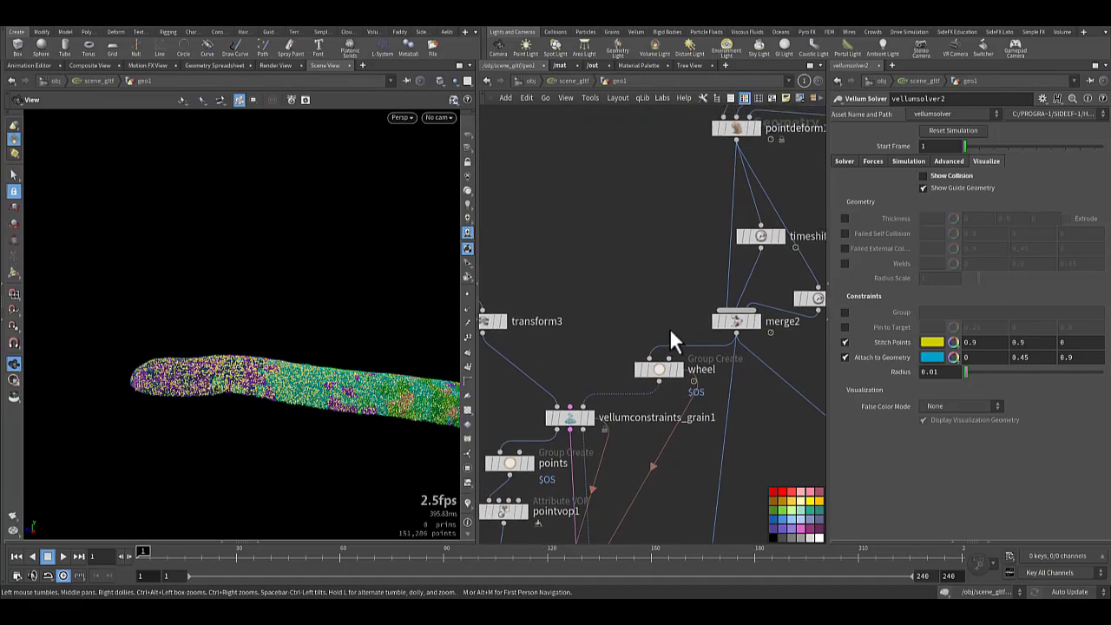
left_click_drag(702, 343, 720, 169)
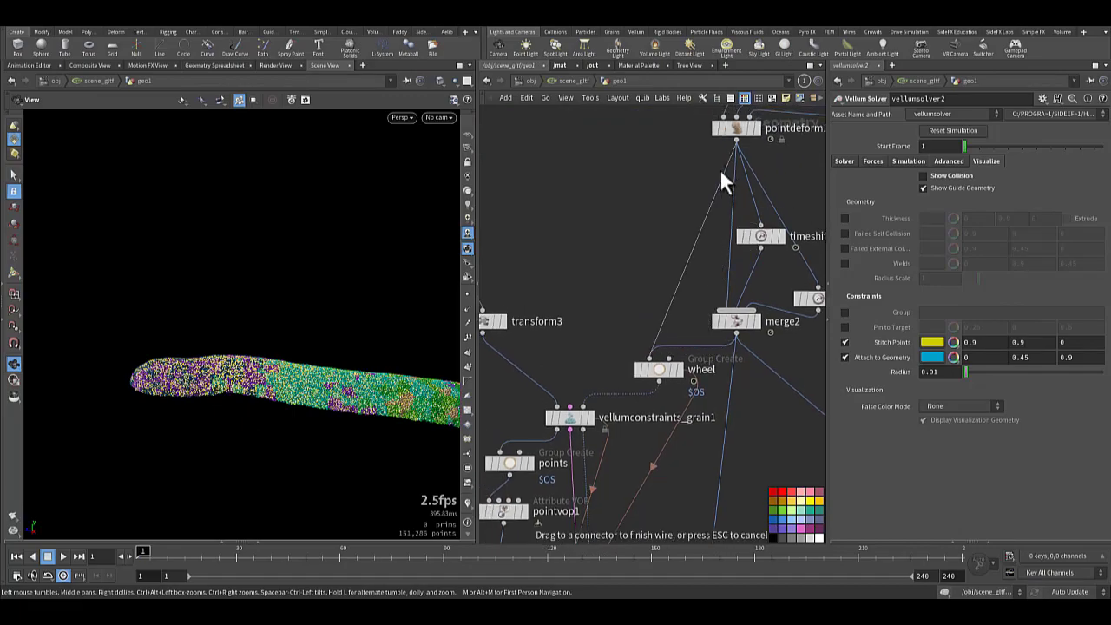
middle_click_drag(639, 288, 696, 140)
middle_click_drag(677, 454, 712, 284)
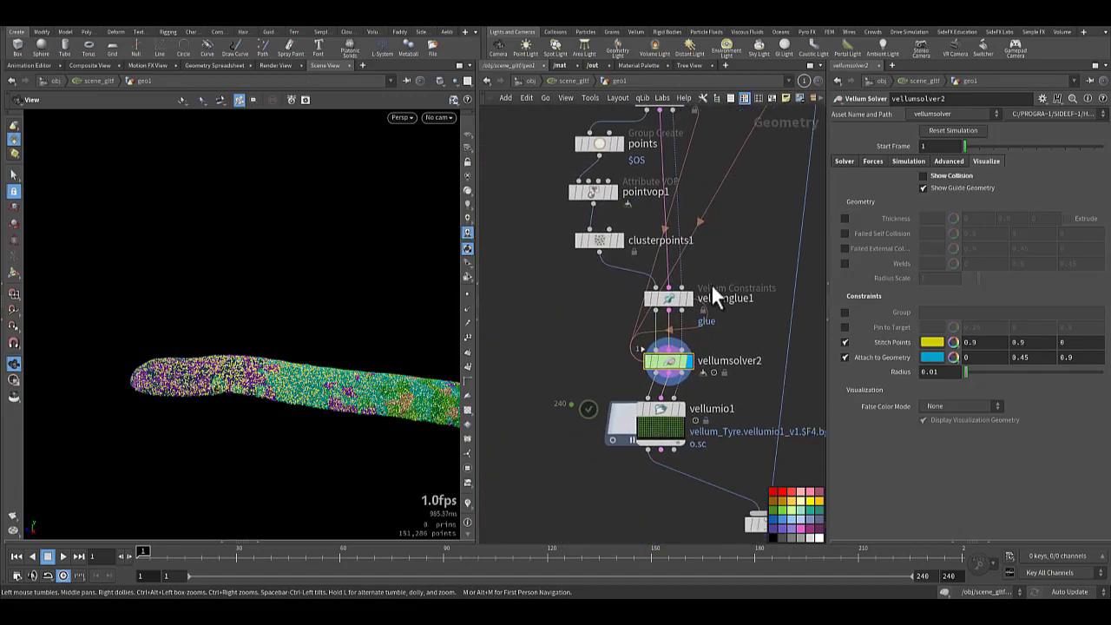
double_click(682, 363)
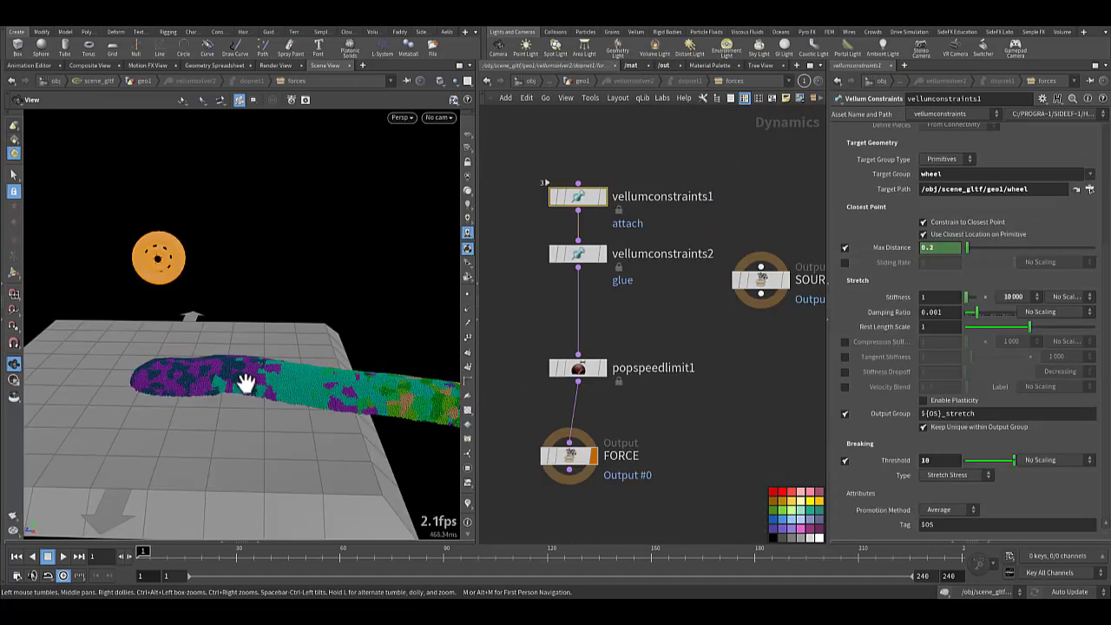
- Simulate up to frame 31 and inspect closely where the wheel meets the grain strip
right_click_drag(224, 373, 286, 376)
key("Up")
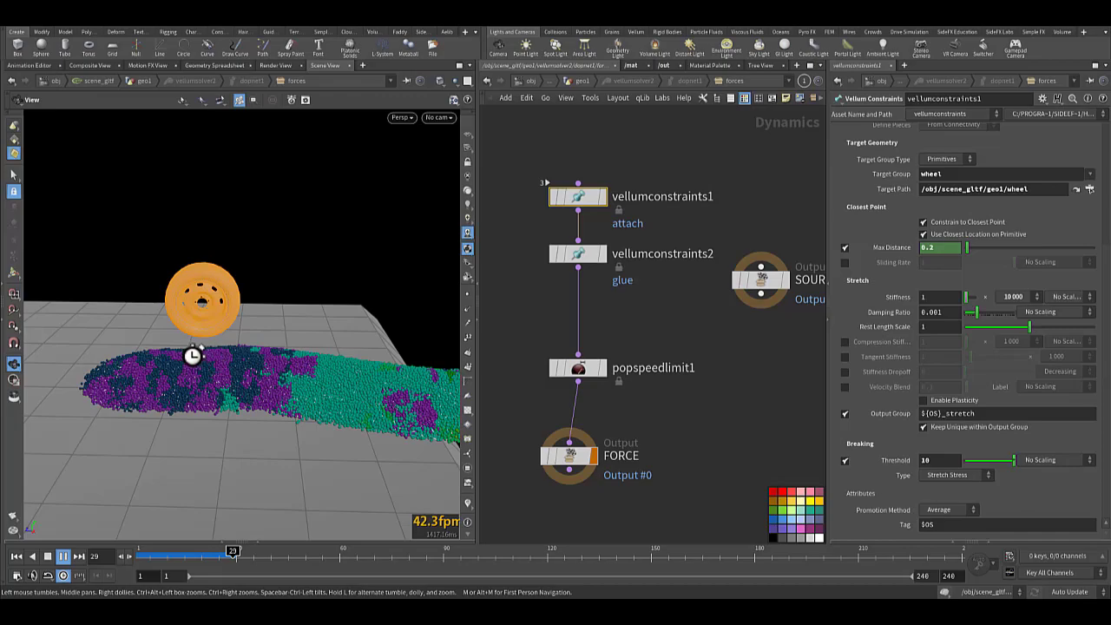
key("Up")
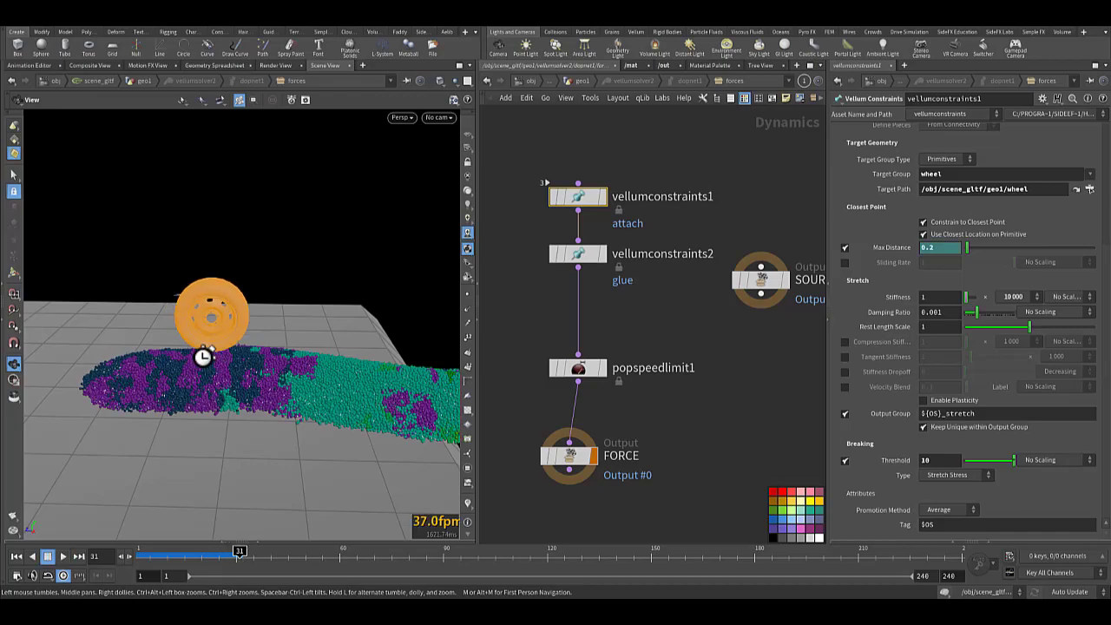
right_click_drag(203, 360, 383, 336)
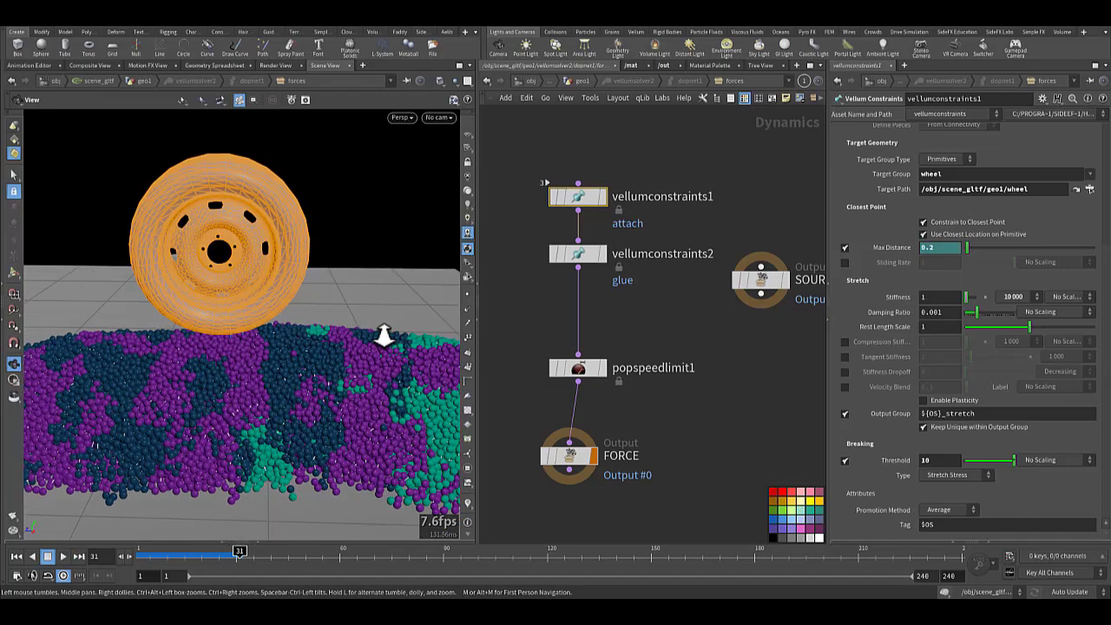
left_click_drag(383, 336, 246, 331)
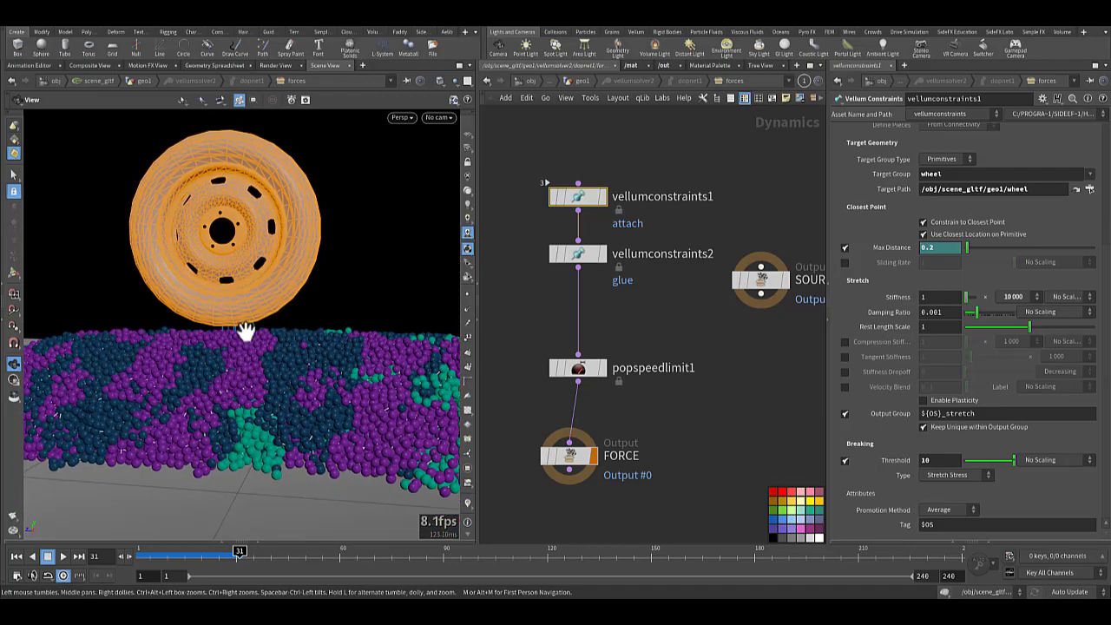
right_click_drag(246, 330, 356, 323)
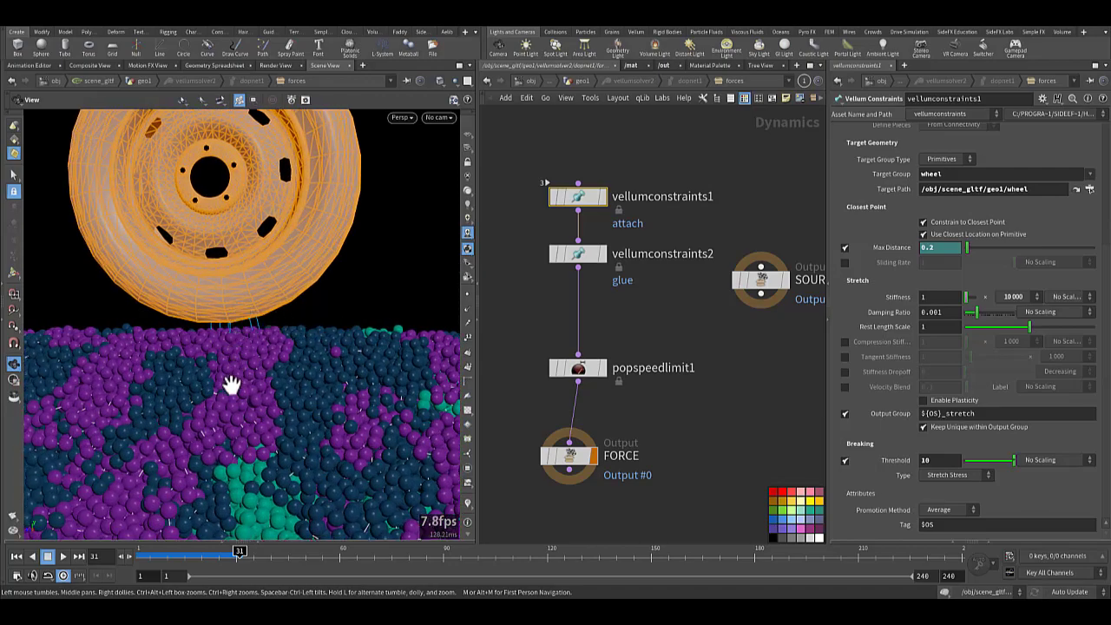
- Continue the simulation to frame 55, inspecting the attach constraints between the grains and the wheel at frame 50
key("Up")
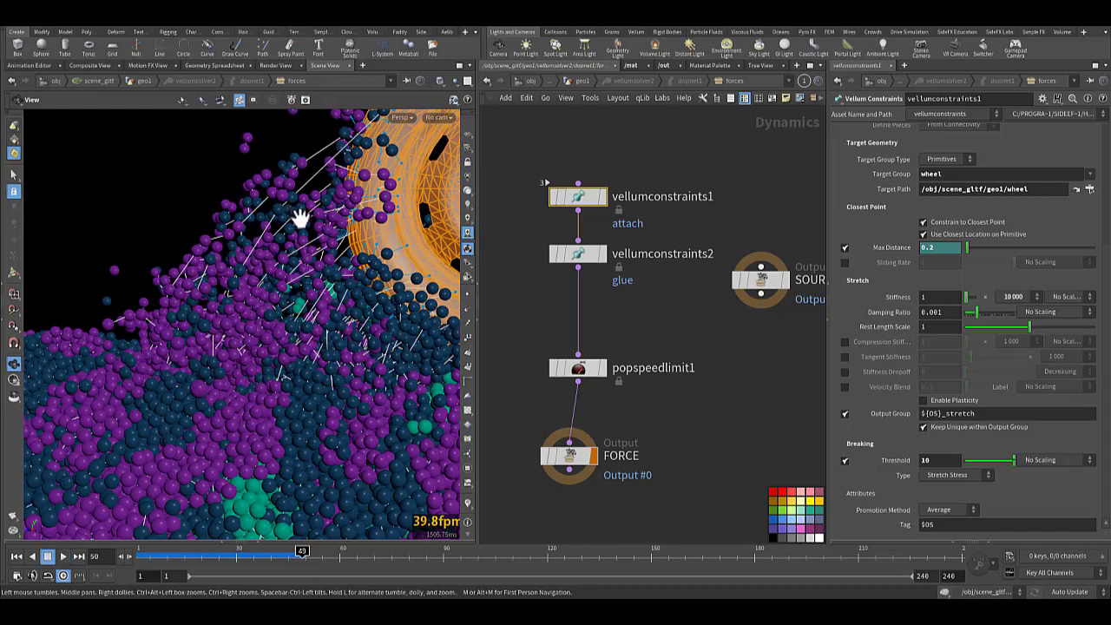
left_click_drag(206, 253, 242, 284)
left_click_drag(272, 271, 226, 332)
right_click_drag(226, 332, 293, 322)
middle_click_drag(268, 338, 253, 345)
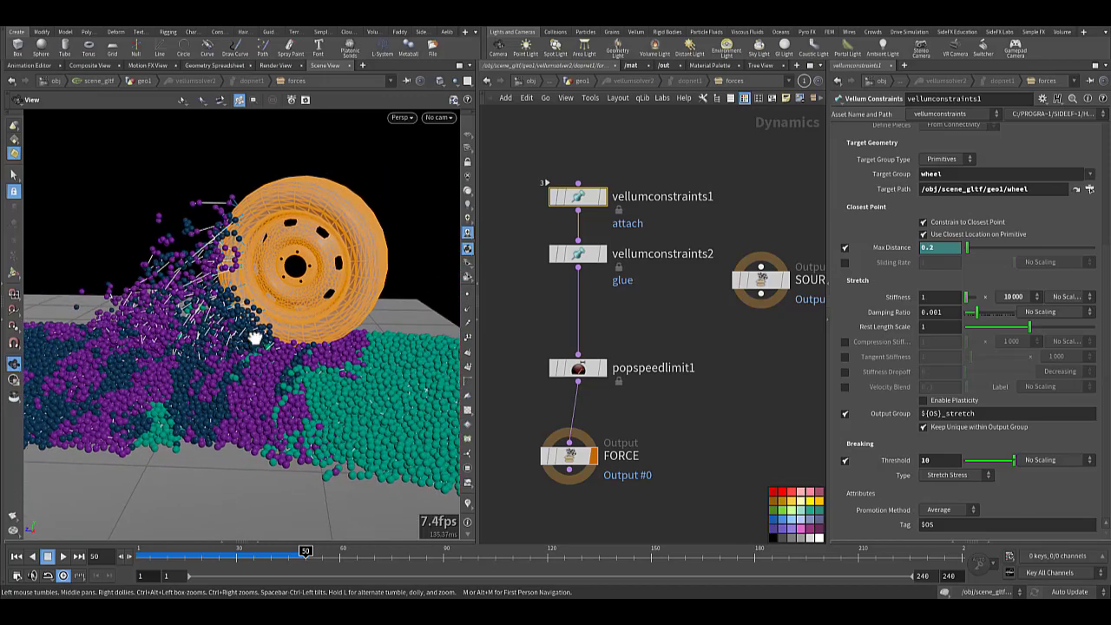
left_click_drag(255, 338, 259, 326)
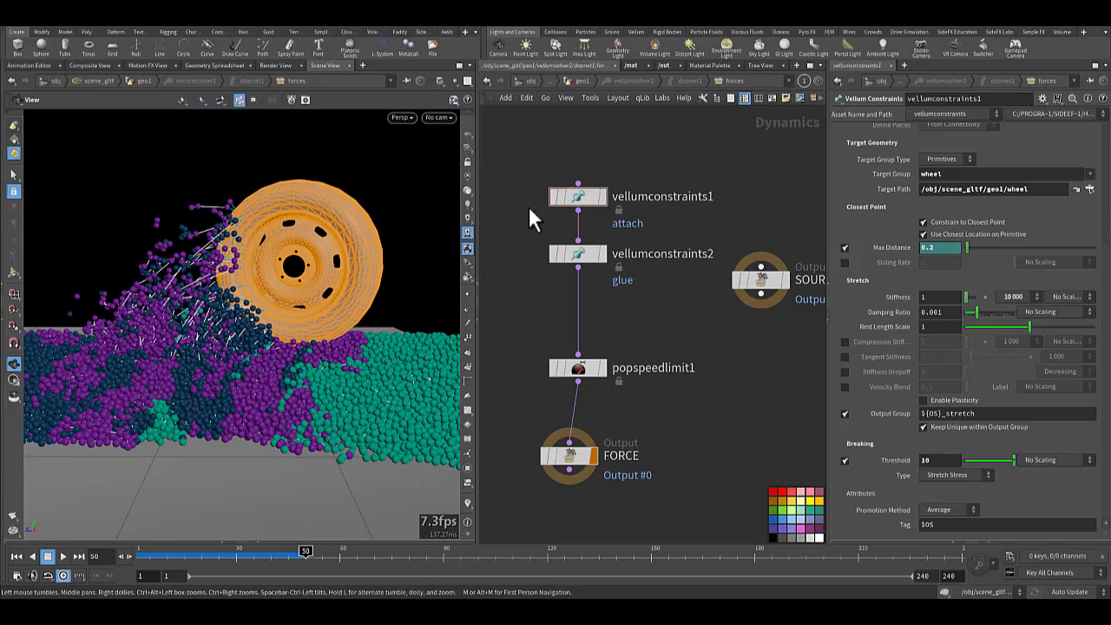
key("ctrl+Up")
key("Up")
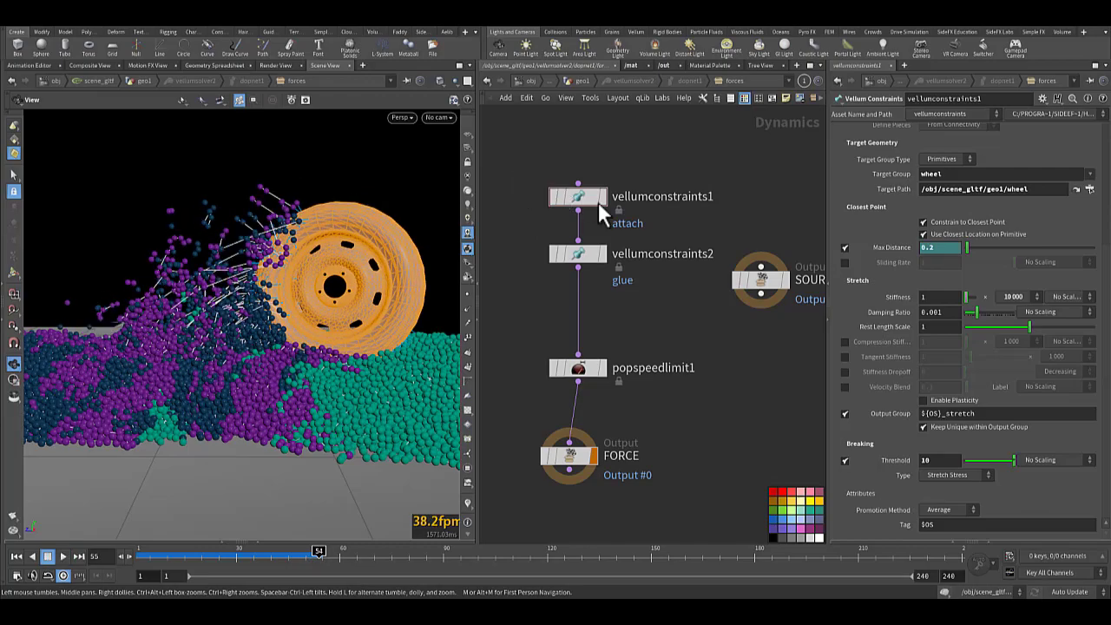
- Review vellumconstraints2's constraint creation, glue type, points groups, glue search, stretch and breaking settings
left_click(562, 255)
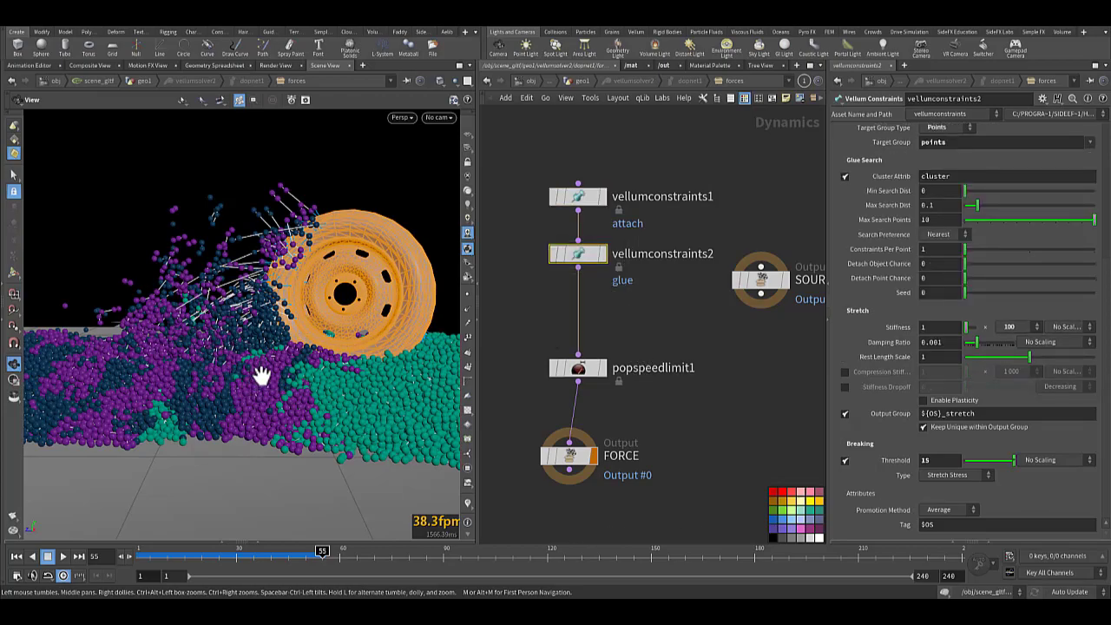
scroll(904, 213, "up", 3)
scroll(904, 208, "up", 4)
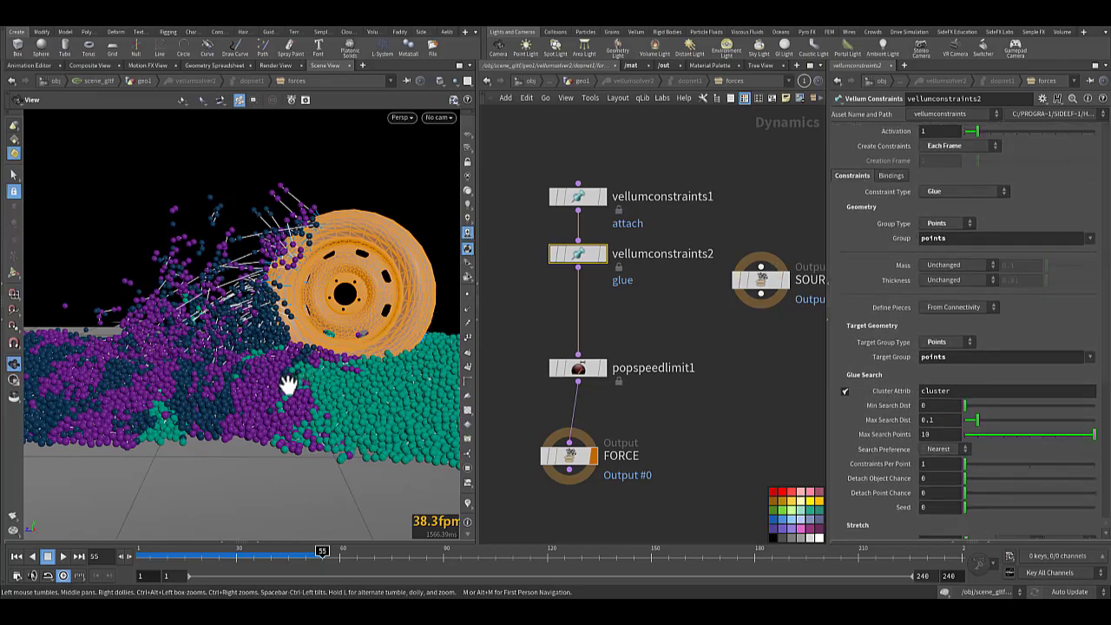
left_click(951, 146)
left_click(951, 147)
left_click(941, 188)
left_click(941, 188)
scroll(896, 291, "down", 3)
scroll(897, 373, "down", 3)
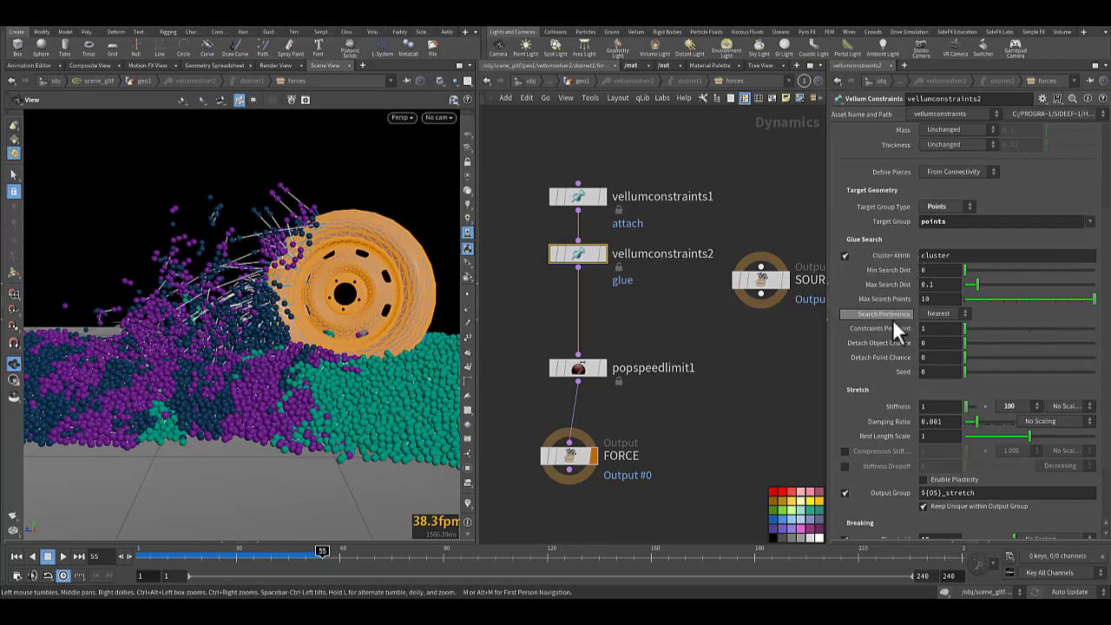
scroll(892, 319, "down", 3)
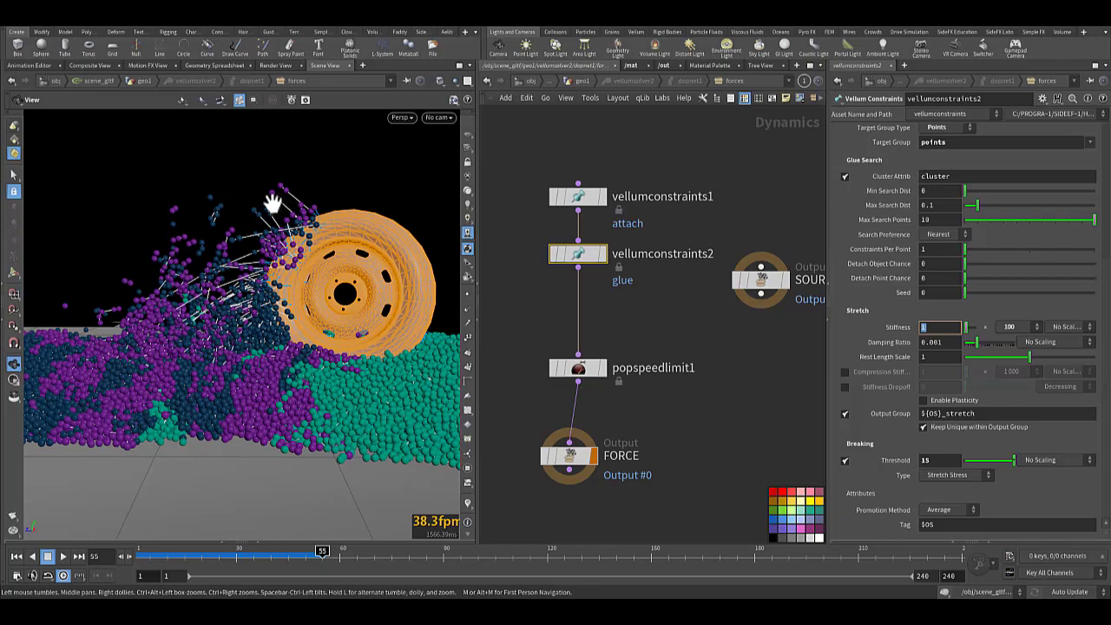
- Inspect the grain clumps beside the wheel, disable Cluster Attrib on vellumconstraints2, return to frame 1, and check the breaking threshold
scroll(271, 202, "up", 3)
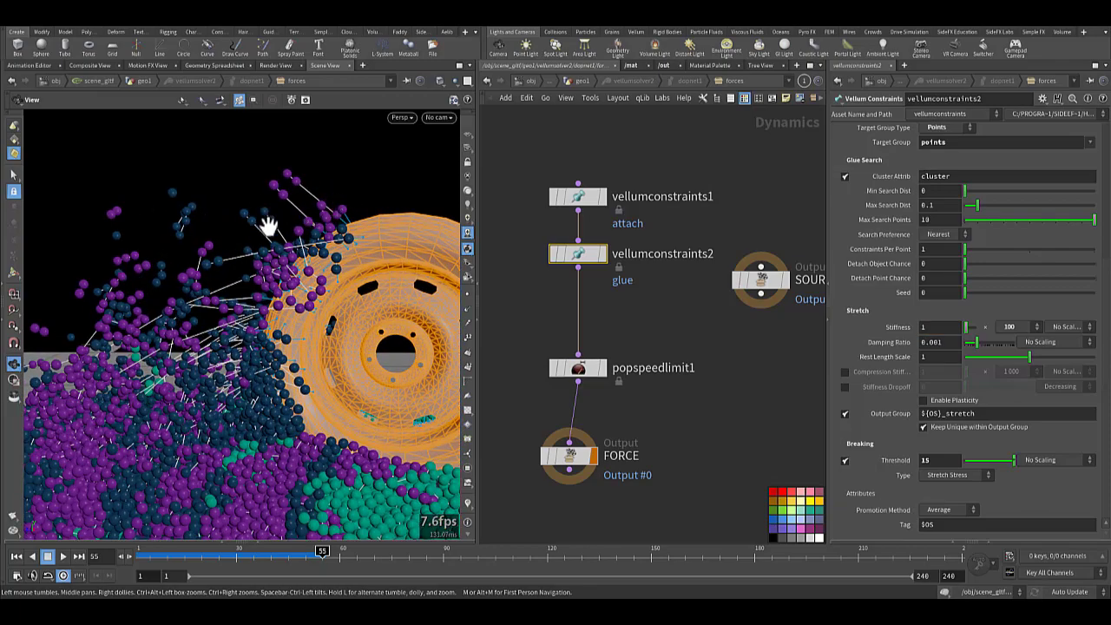
right_click_drag(291, 252, 130, 291)
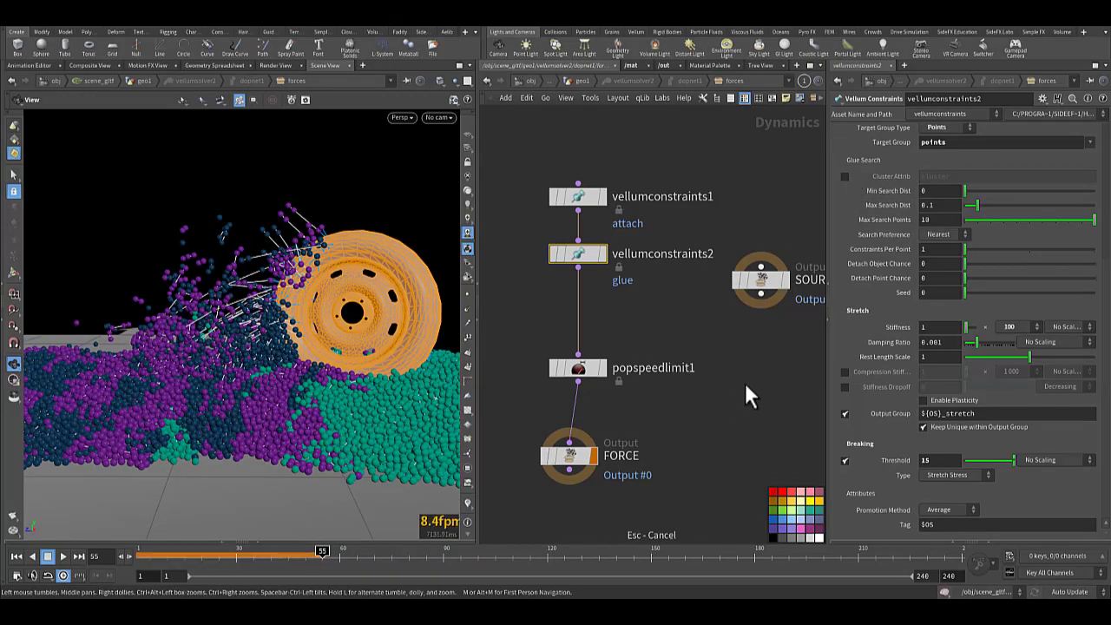
key("ctrl+Up")
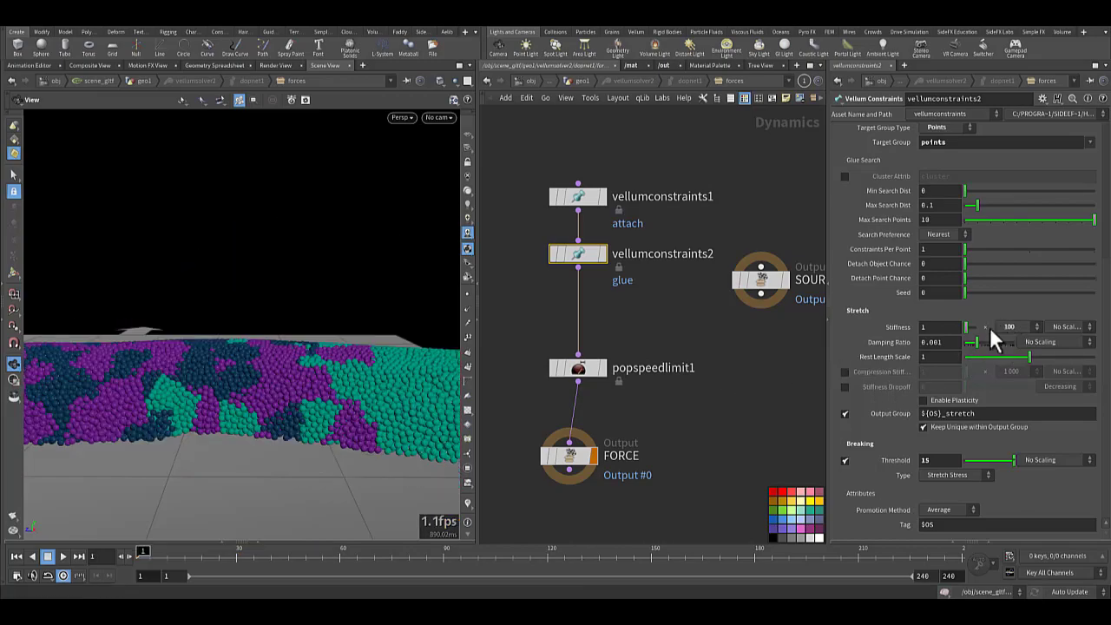
left_click(929, 460)
- Check the Maximum Speed setting on popspeedlimit1
middle_click_drag(723, 425, 739, 374)
left_click_drag(513, 260, 660, 347)
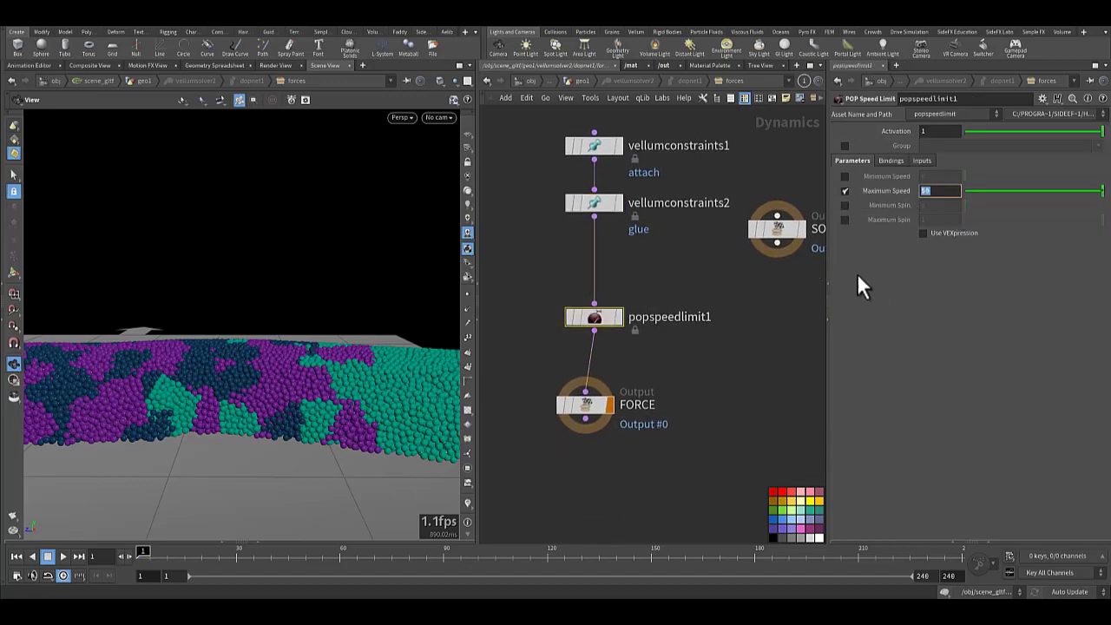
left_click(721, 378)
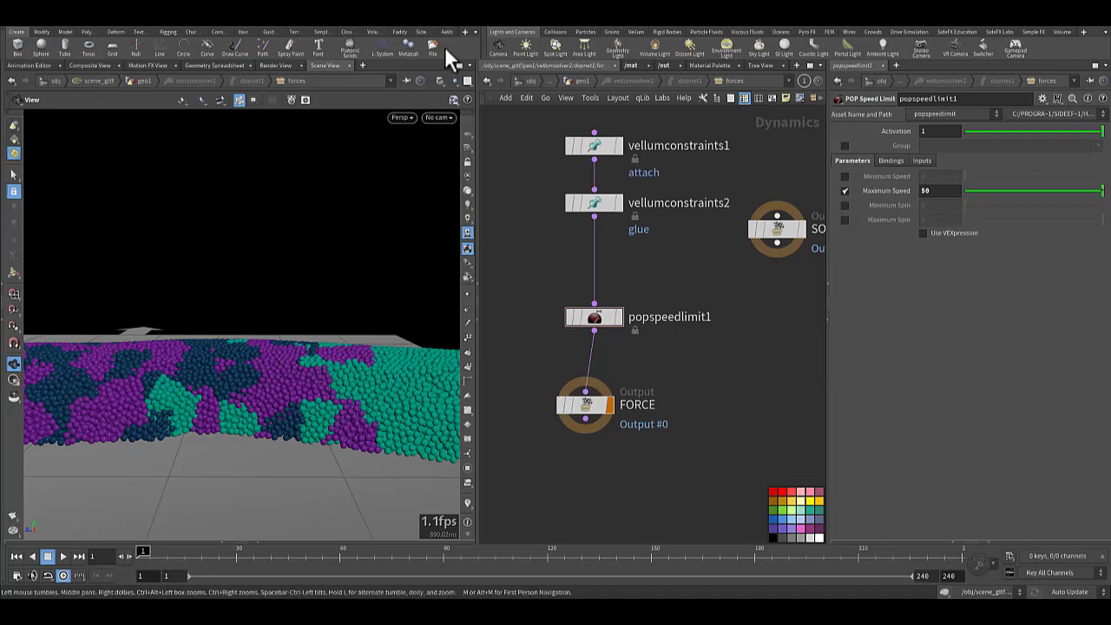
- Display the cached simulation from vellumio1 in geo1 and play it through, viewing the whole grain strip
left_click(577, 81)
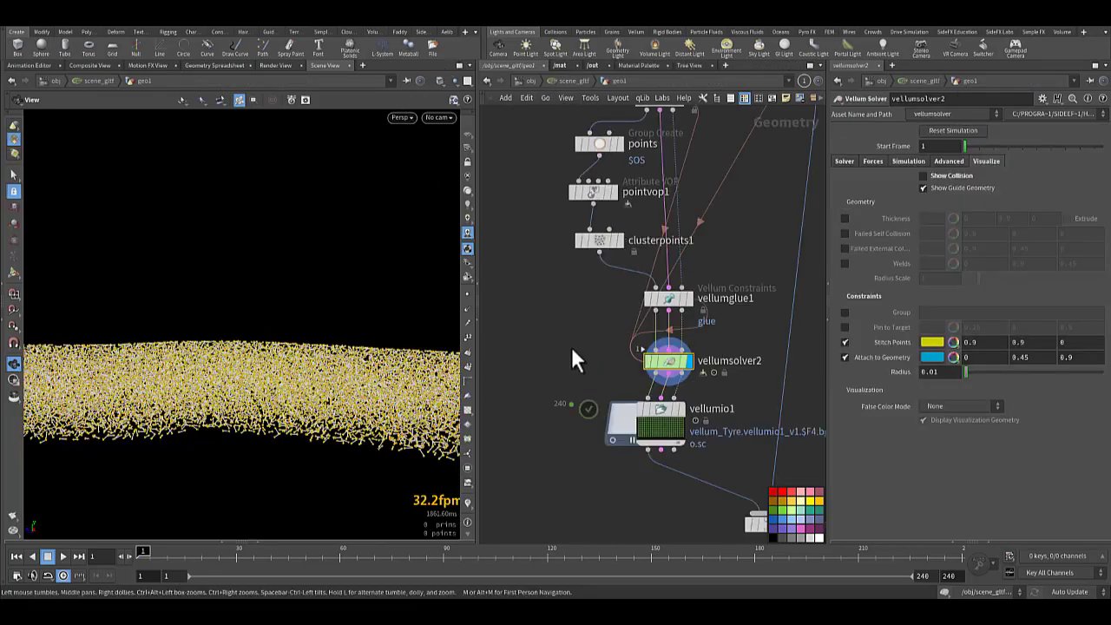
middle_click_drag(571, 346, 583, 258)
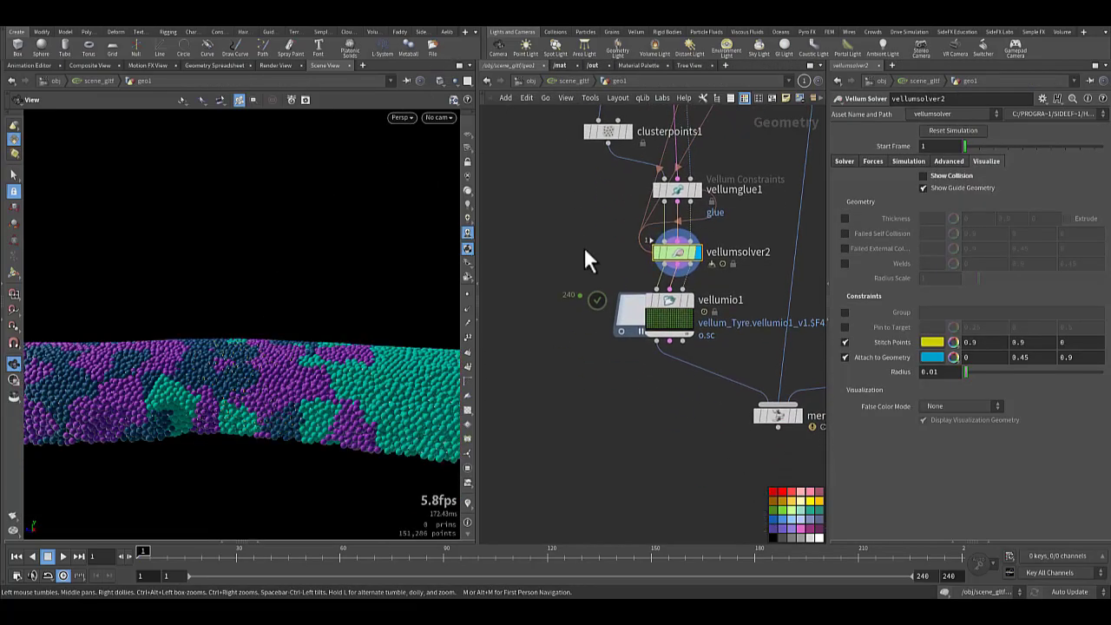
left_click(690, 302)
right_click_drag(323, 339, 206, 382)
middle_click_drag(247, 358, 151, 373)
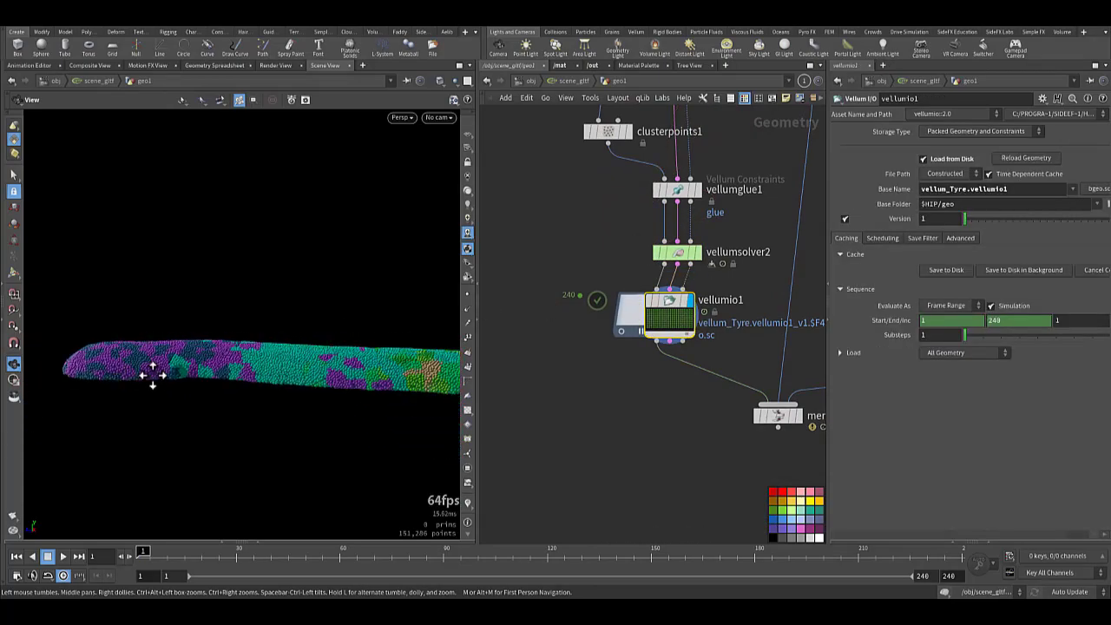
left_click(60, 556)
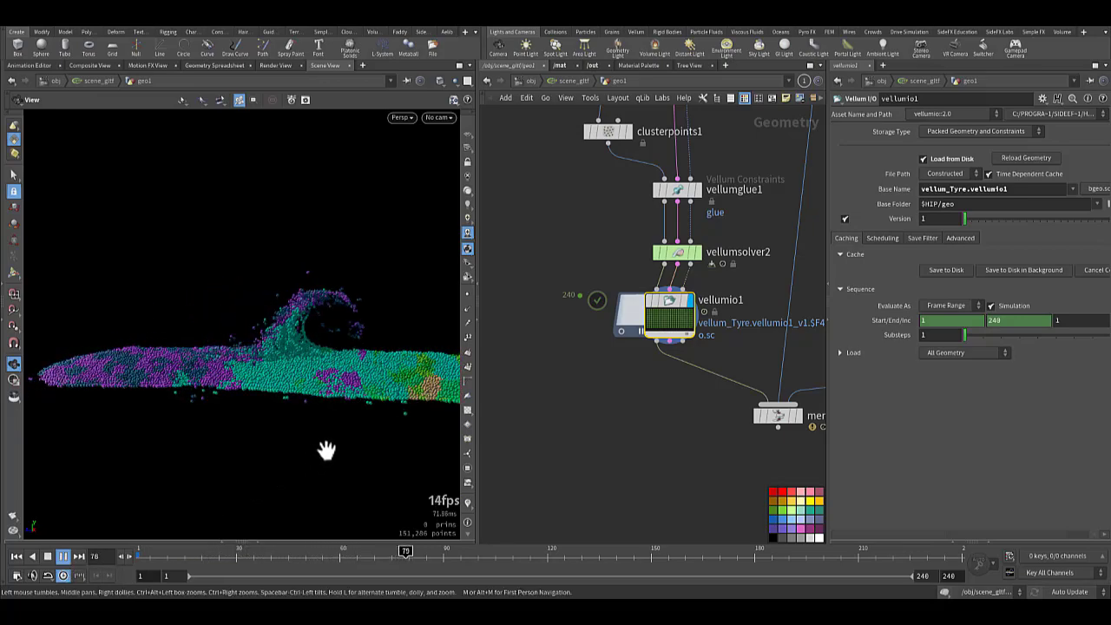
left_click_drag(325, 449, 84, 380)
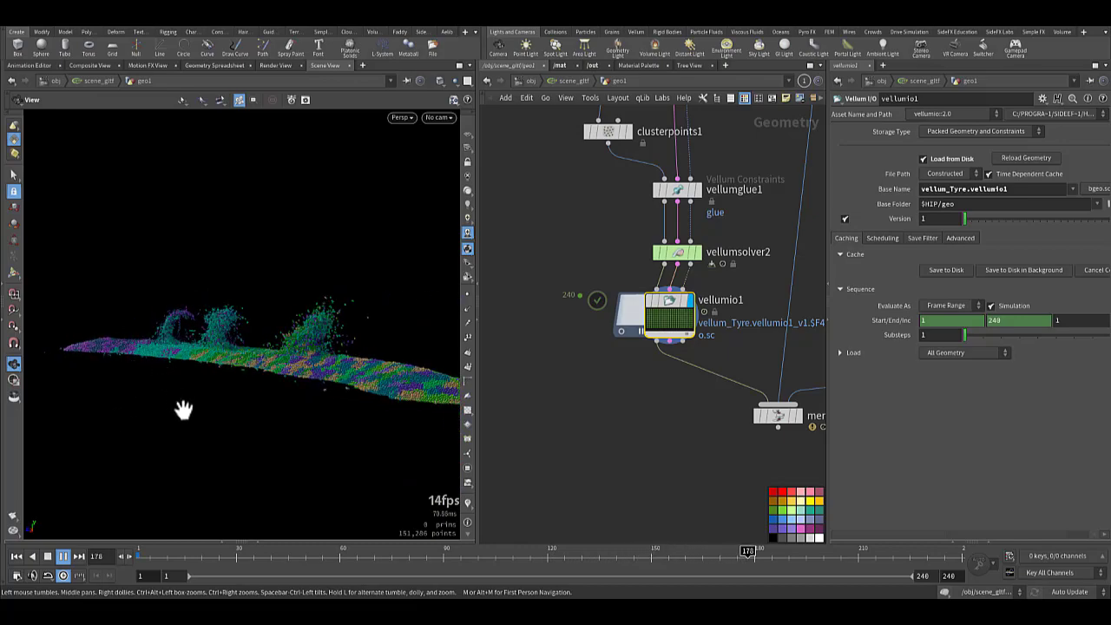
left_click_drag(184, 410, 177, 449)
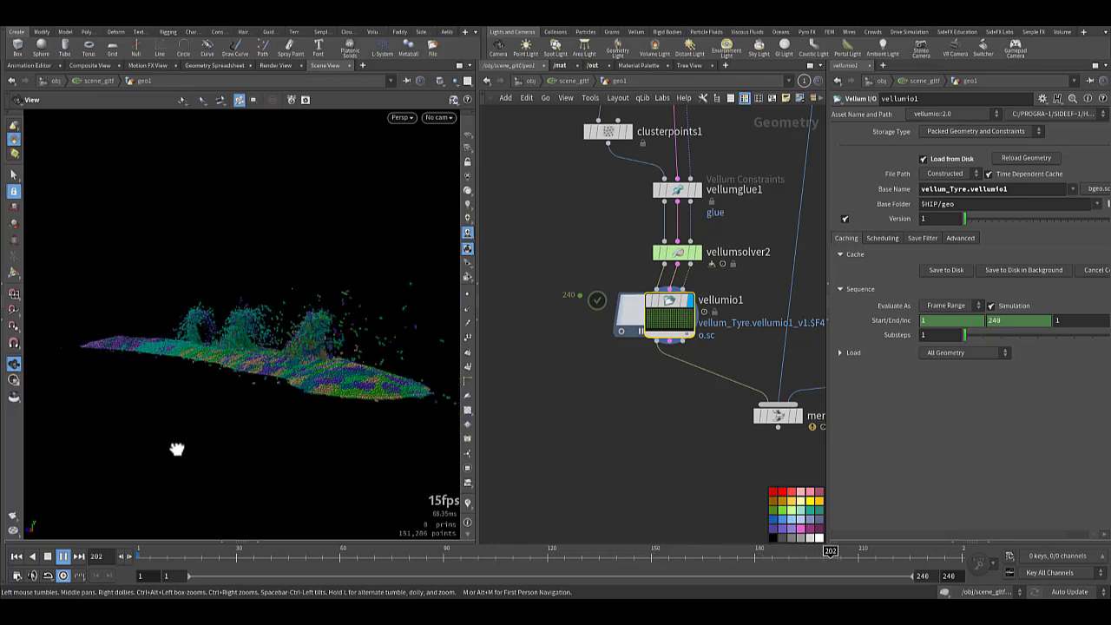
- Scrub the cached grain simulation through frames 74, 186 and 156, examining the curling grains up close and from the side
left_click_drag(144, 557, 387, 560)
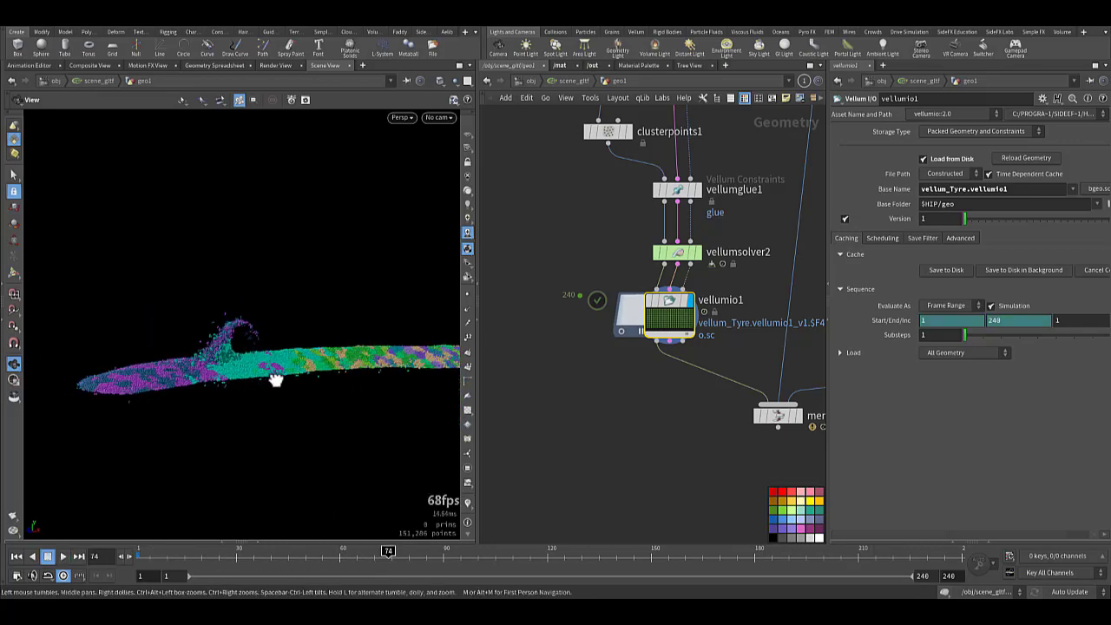
right_click_drag(290, 381, 339, 357)
middle_click_drag(340, 357, 434, 358)
left_click_drag(139, 557, 613, 599)
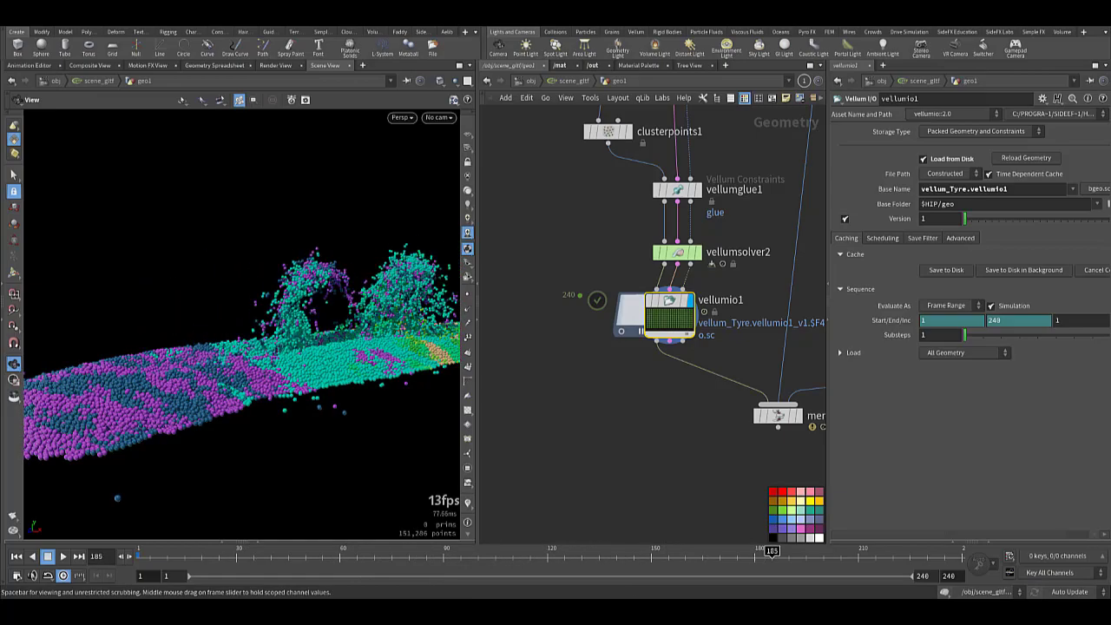
left_click_drag(260, 401, 192, 379)
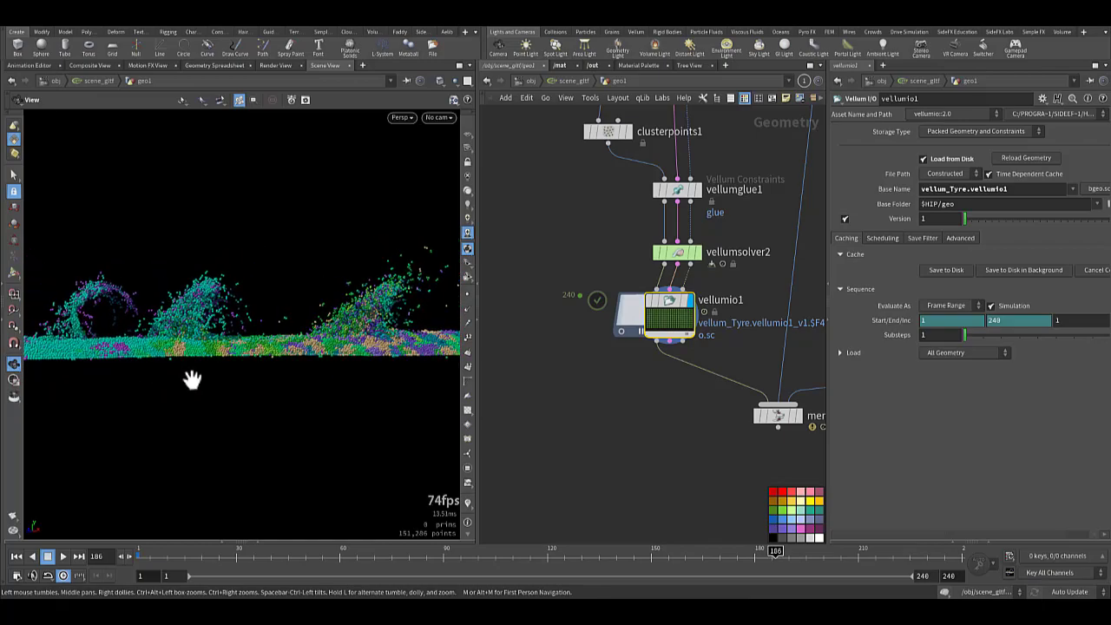
left_click_drag(322, 552, 616, 592)
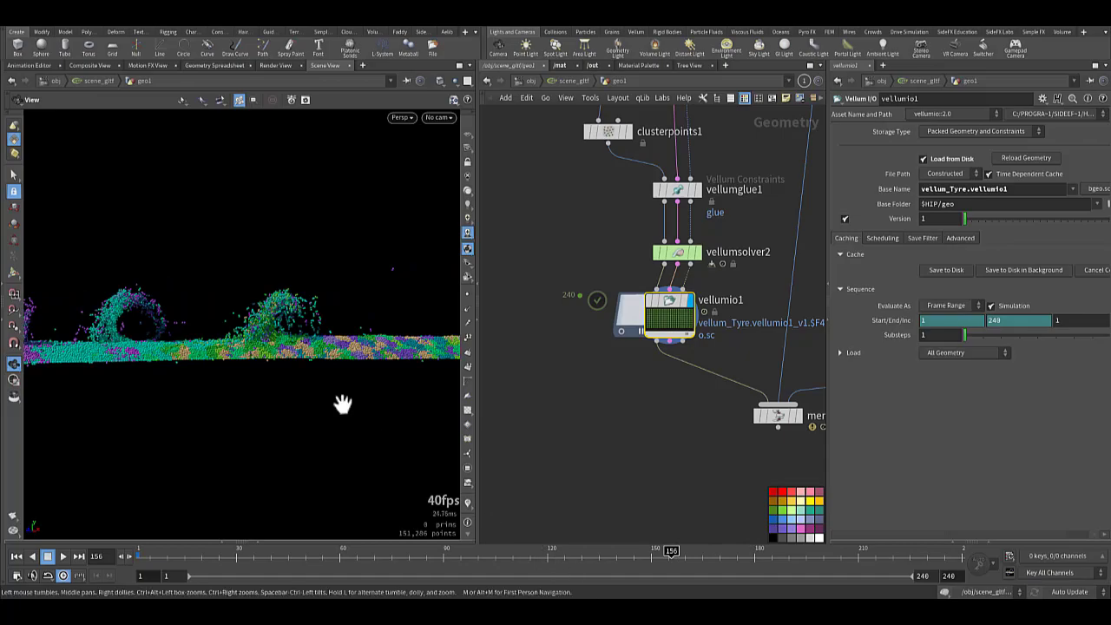
right_click_drag(290, 326, 261, 327)
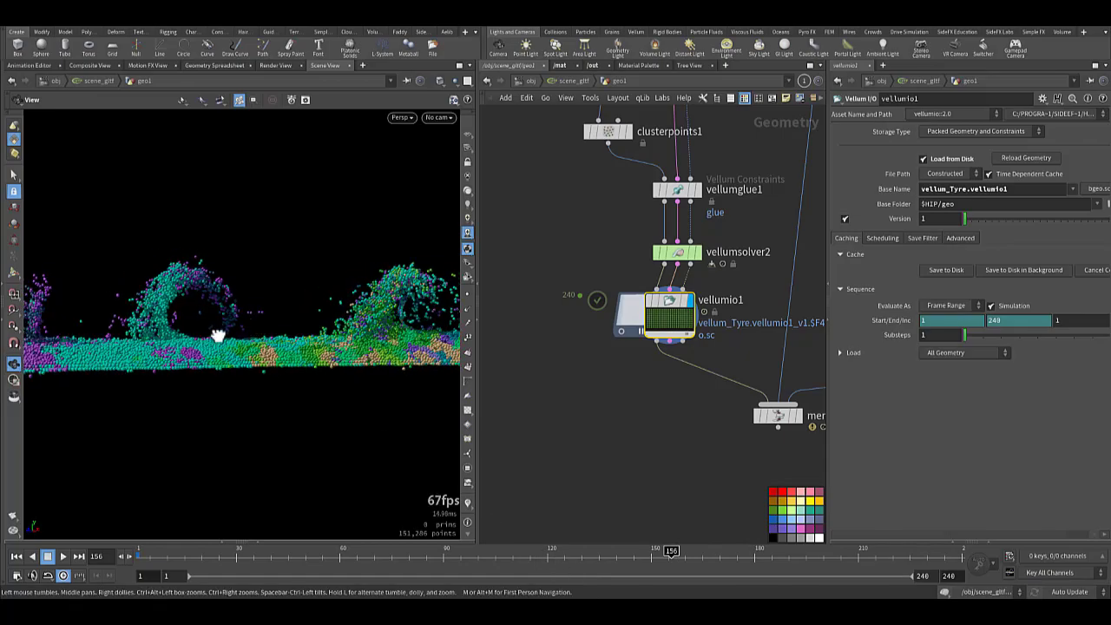
left_click_drag(217, 336, 192, 341)
right_click_drag(193, 322, 154, 341)
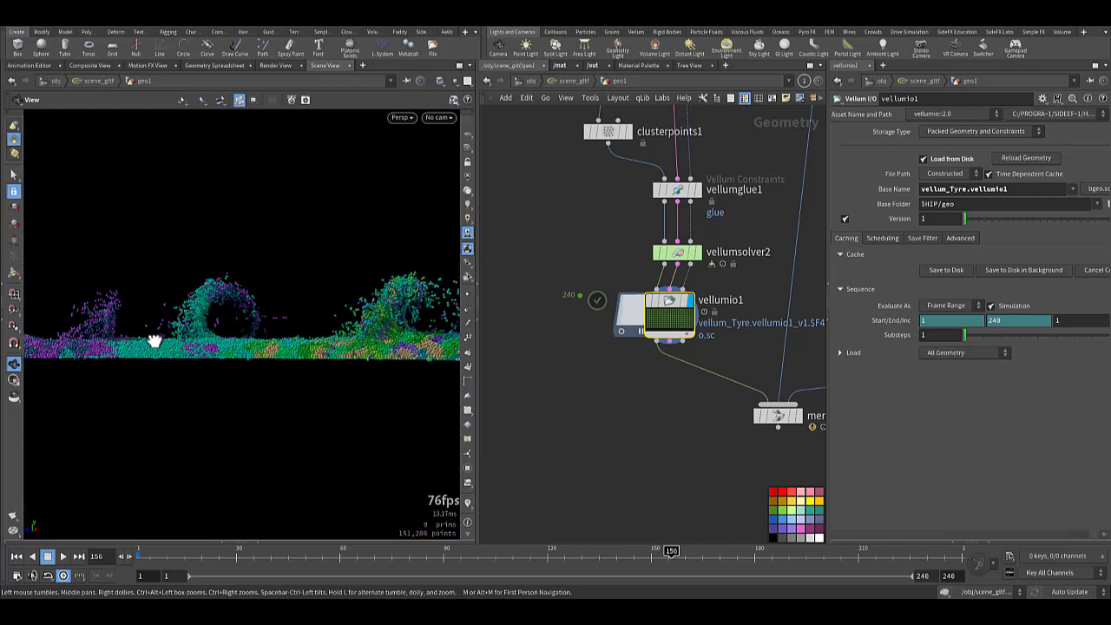
- Display merge3 in geo1 and view the wheels, grains and ground together in perspective
middle_click_drag(643, 460, 563, 414)
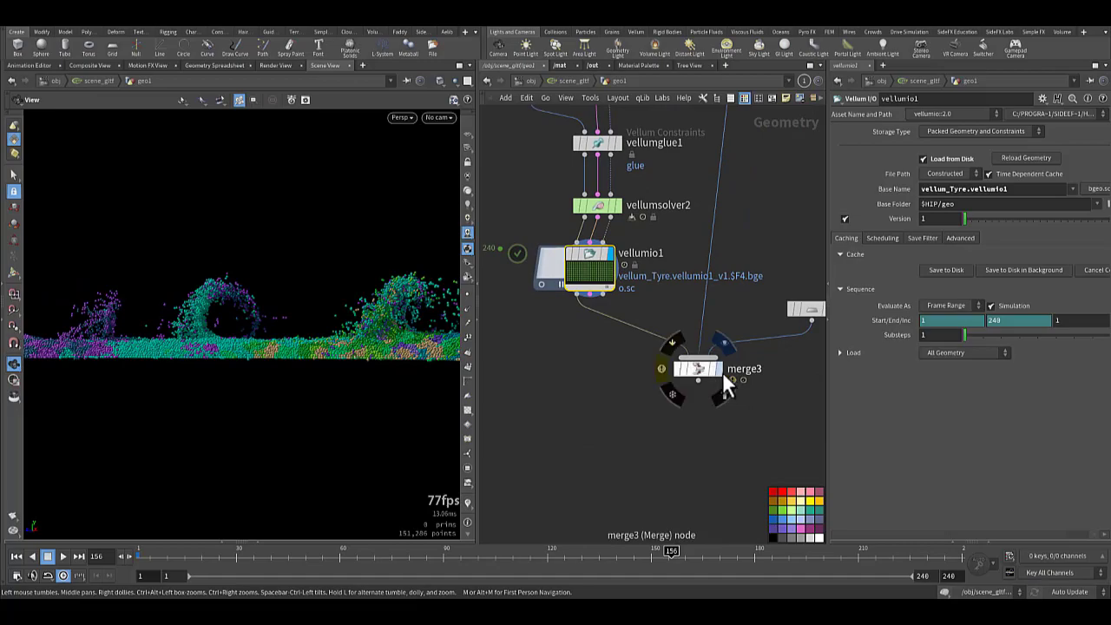
left_click(719, 370)
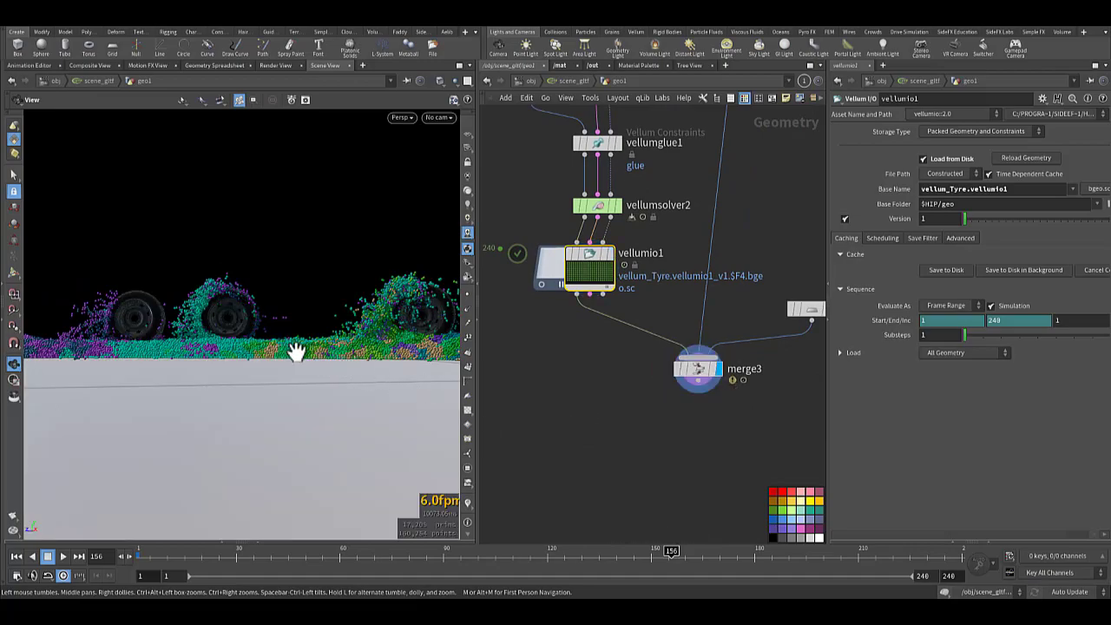
left_click_drag(285, 349, 245, 355)
mouse_move(246, 354)
right_mouse_down()
mouse_move(288, 352)
mouse_move(256, 354)
right_mouse_up()
left_click_drag(303, 351, 231, 338)
middle_click_drag(231, 338, 260, 331)
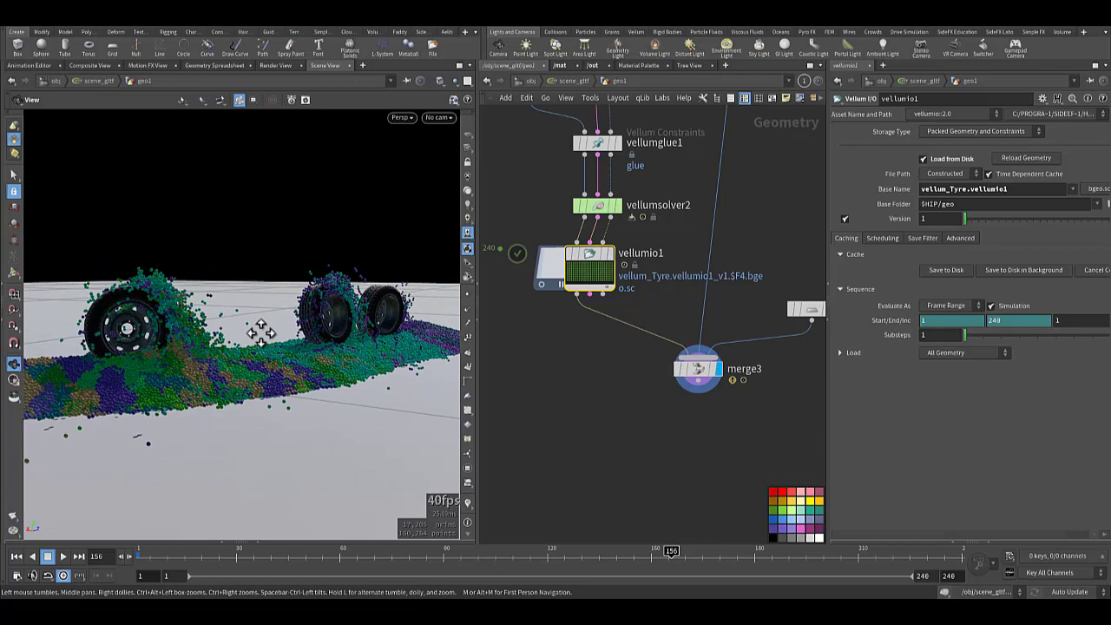
- Open the out network beneath the parameters and select the opengl3 render node
left_click(981, 537)
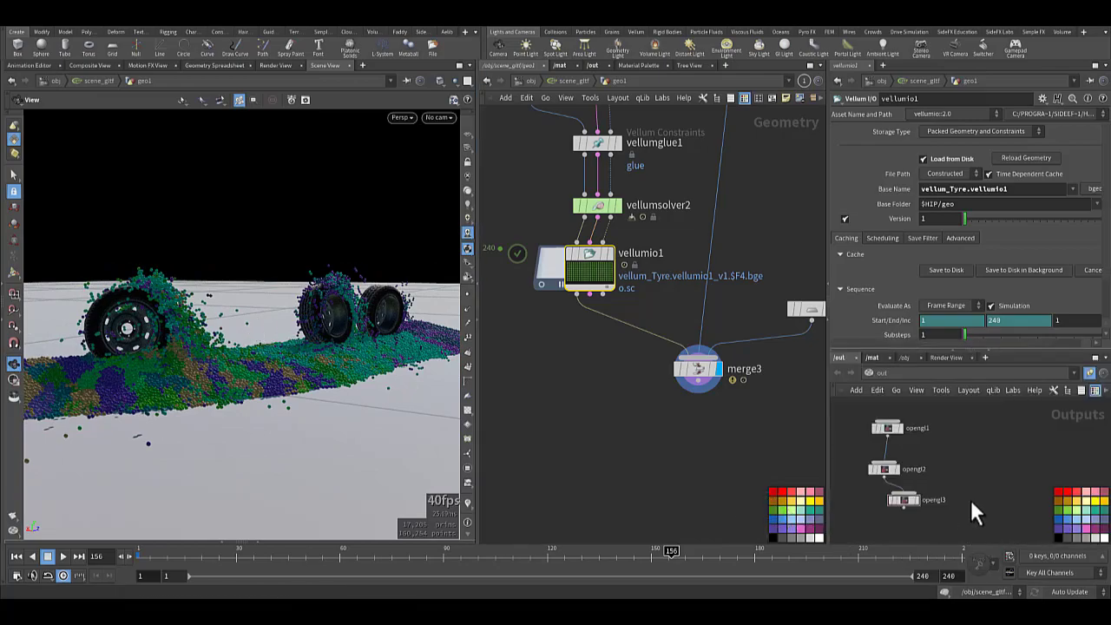
left_click_drag(913, 436, 944, 492)
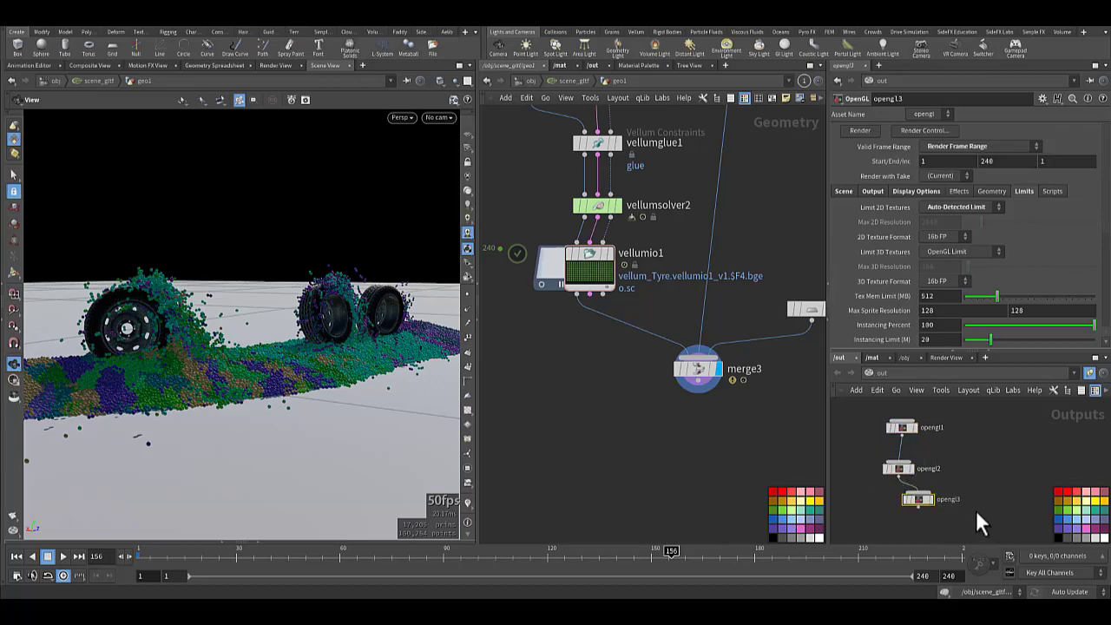